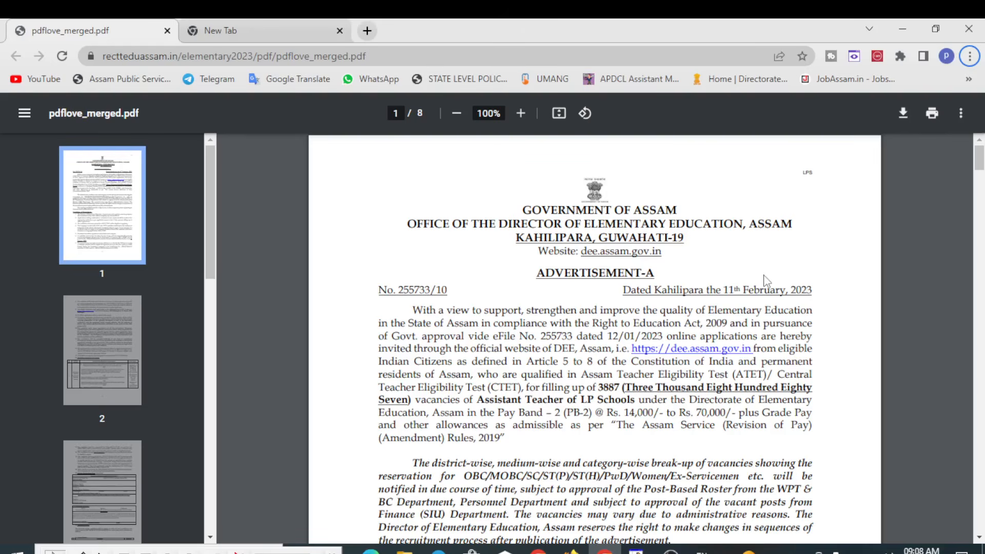
# Step: Search Google for 'dee assam' in the new tab and open the DEE, Assam website result
pyautogui.click(275, 28)
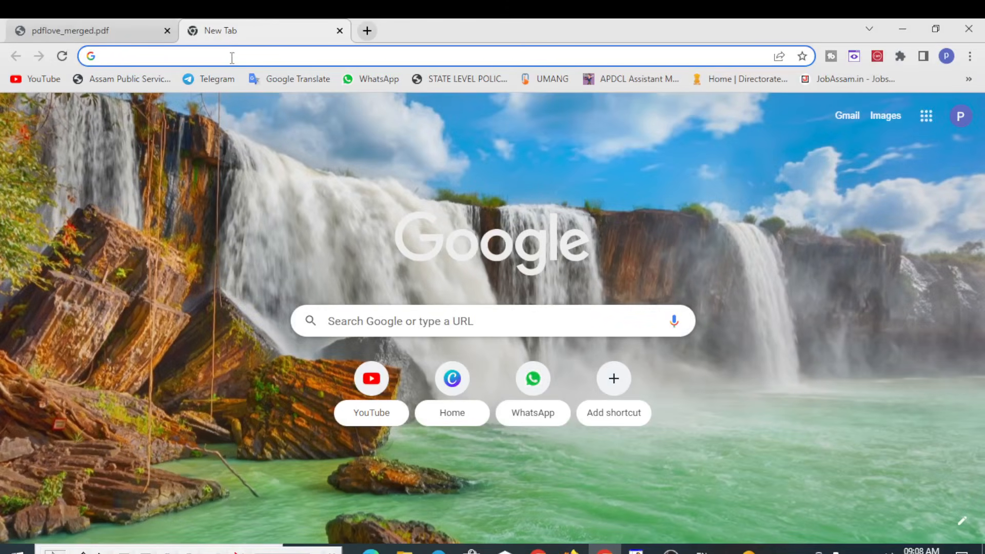
pyautogui.write('dee assam')
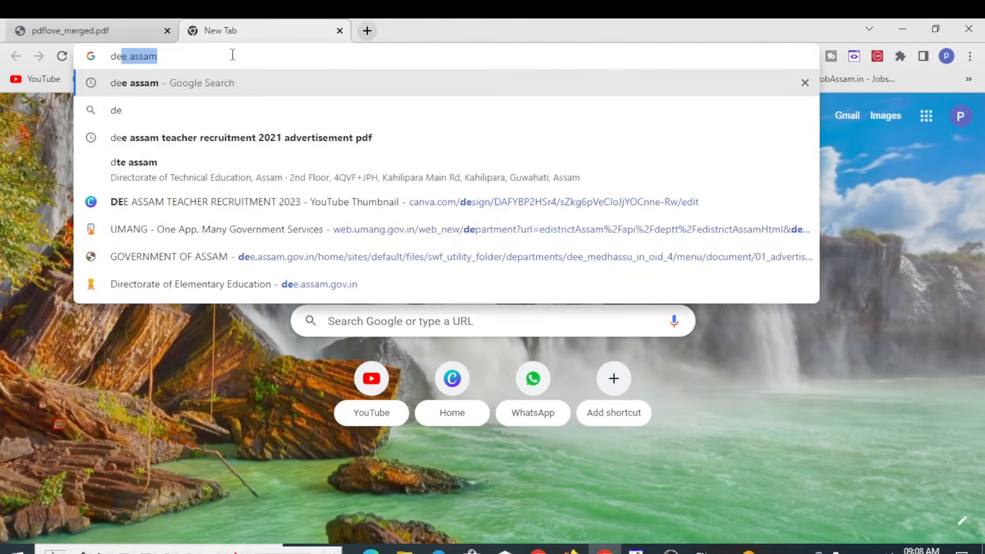
pyautogui.press('Return')
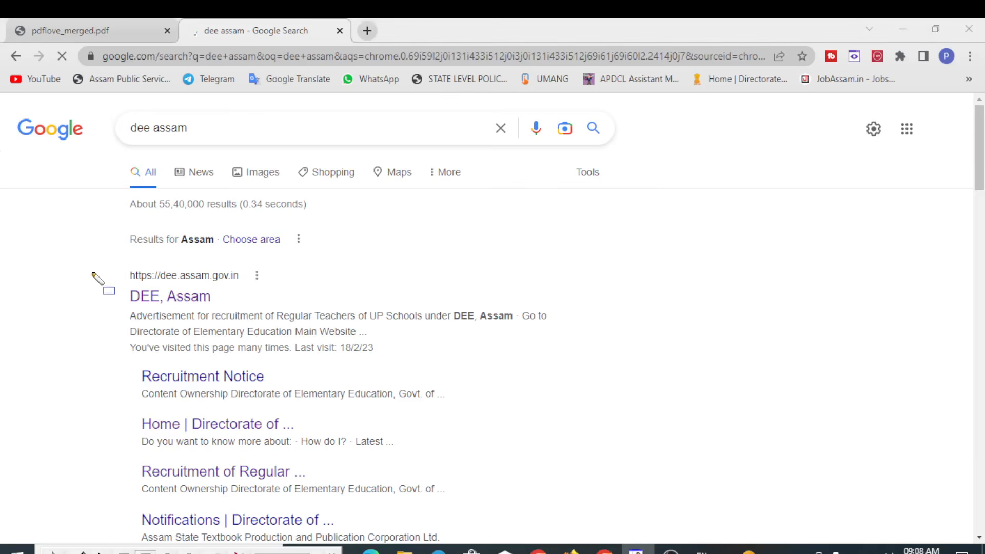
pyautogui.moveTo(90, 260)
pyautogui.mouseDown()
pyautogui.moveTo(313, 354)
pyautogui.moveTo(566, 378)
pyautogui.moveTo(593, 359)
pyautogui.mouseUp()
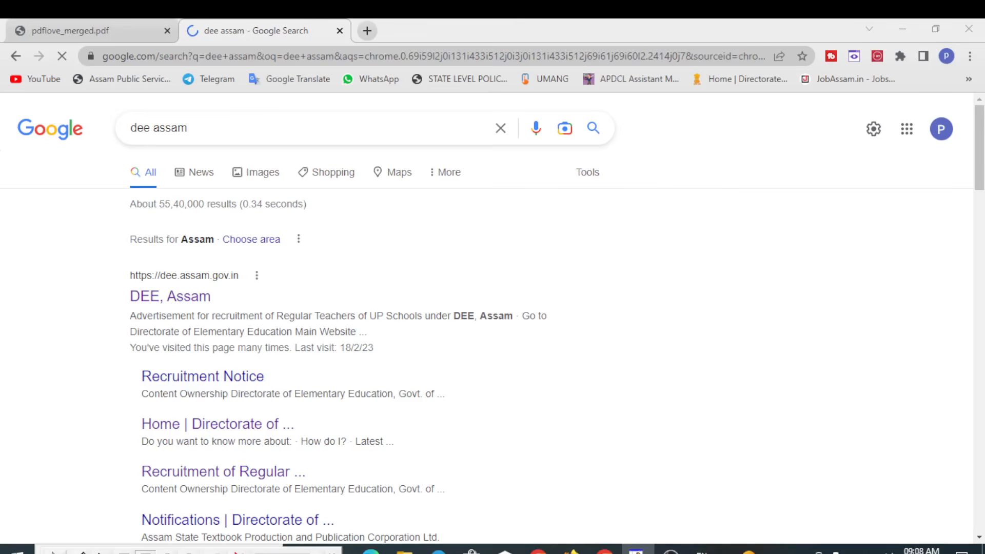
pyautogui.click(195, 303)
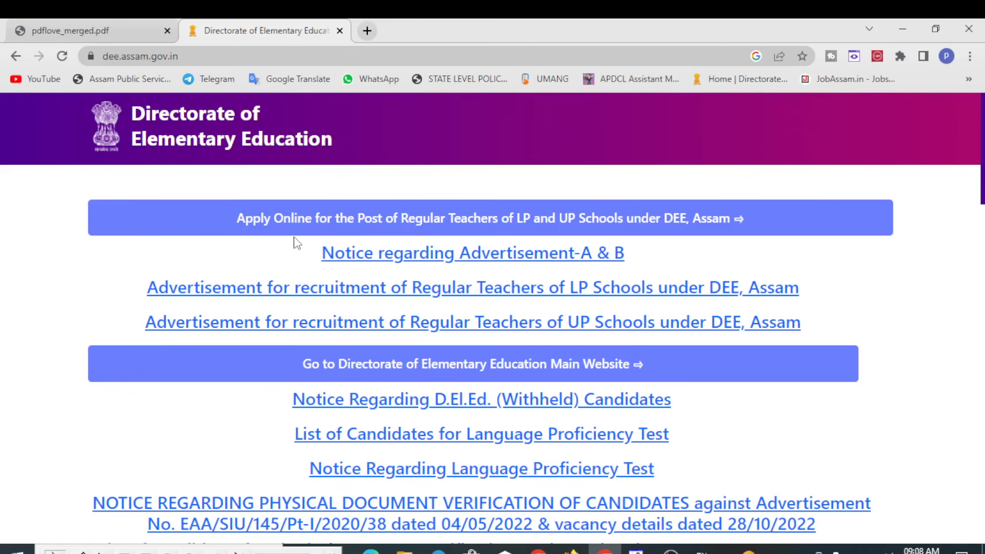
# Step: Go to Apply Online for Regular Teachers of LP and UP Schools, then the Lower and Upper Primary page
pyautogui.click(367, 218)
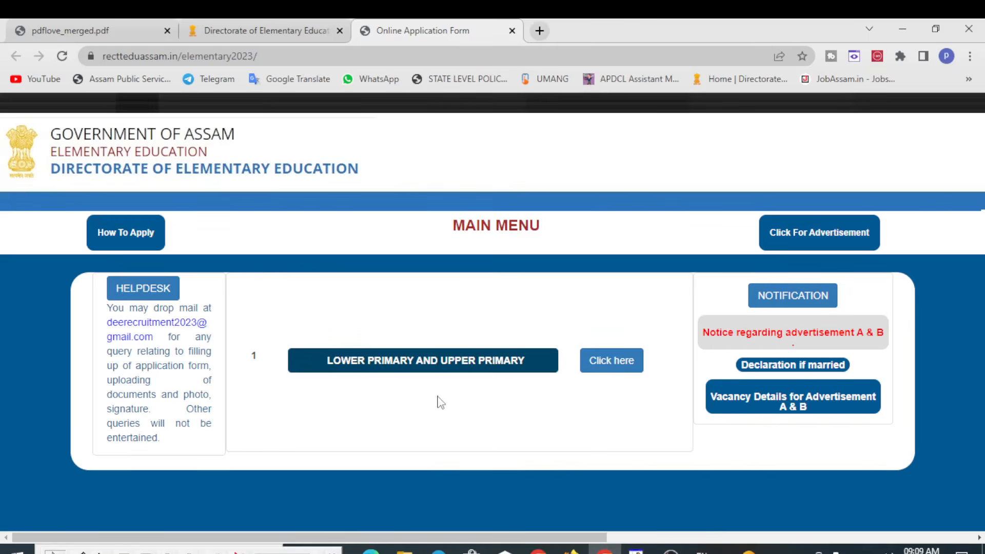
pyautogui.click(616, 364)
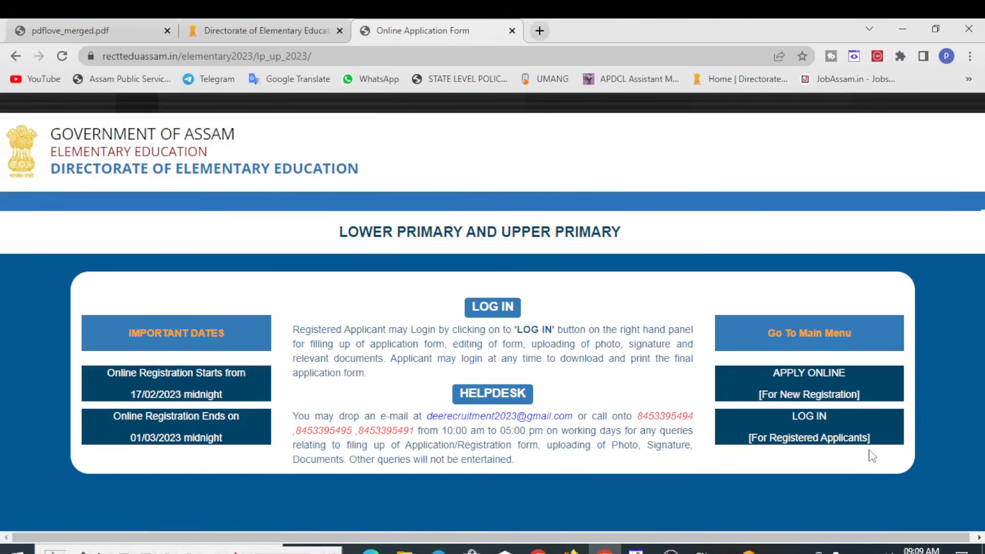
# Step: Choose APPLY ONLINE for New Registration and proceed to the registration form
pyautogui.click(797, 386)
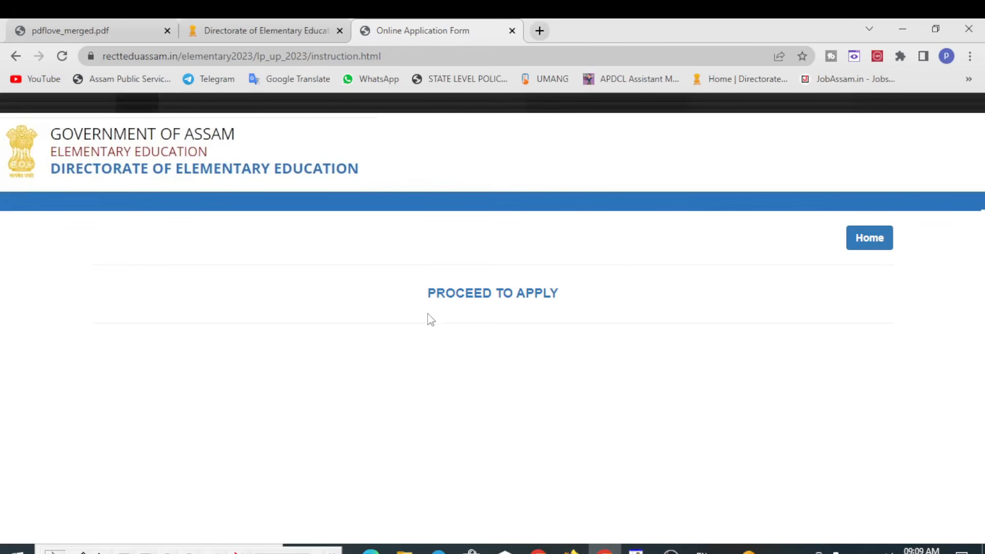
pyautogui.click(482, 300)
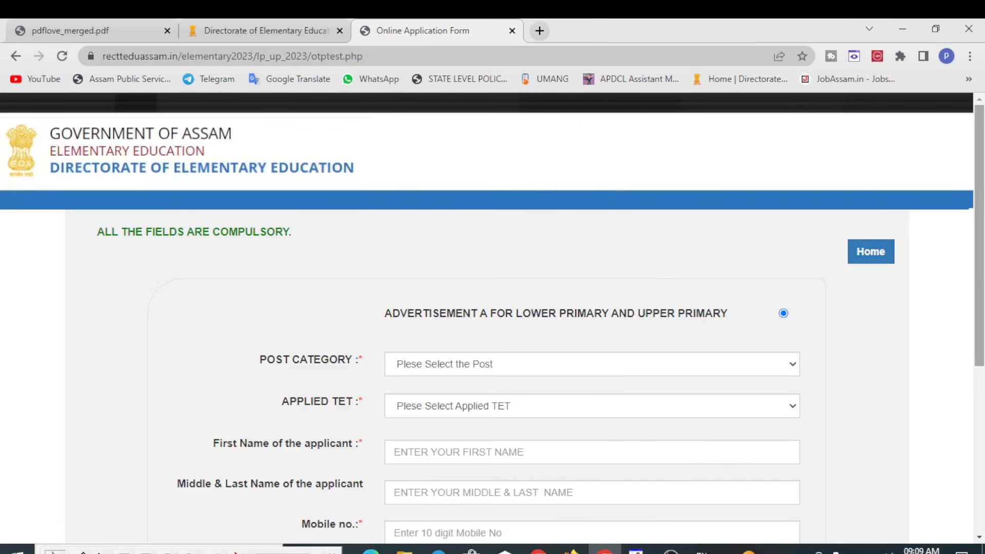
# Step: Choose LOWER PRIMARY as the post category and ASSAM - TET as the applied TET
pyautogui.scroll(-1, 979, 251)
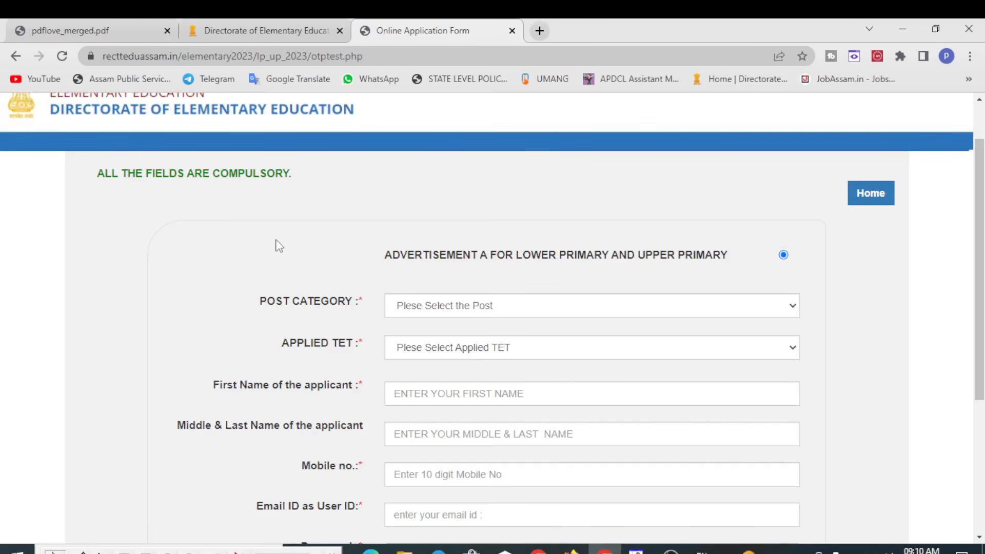
pyautogui.click(418, 308)
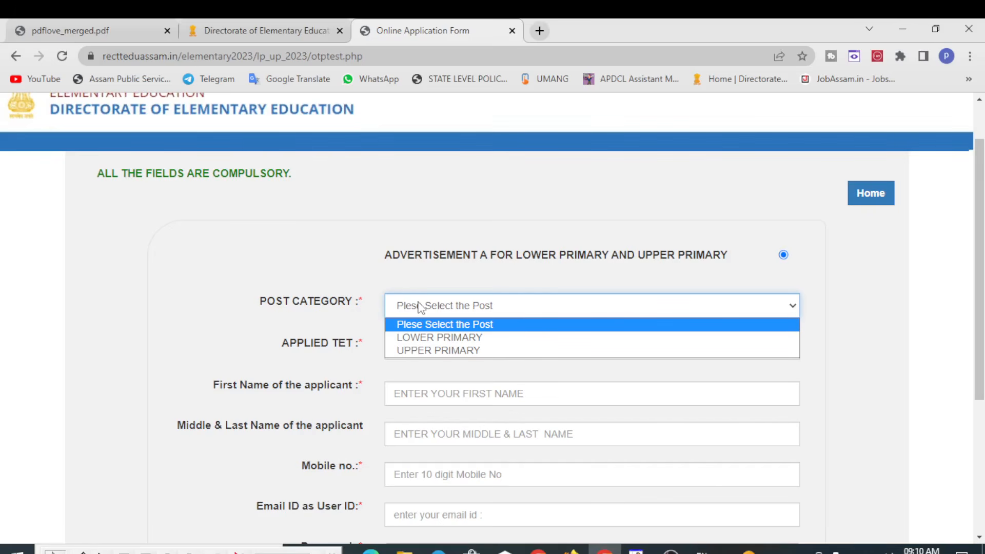
pyautogui.click(431, 338)
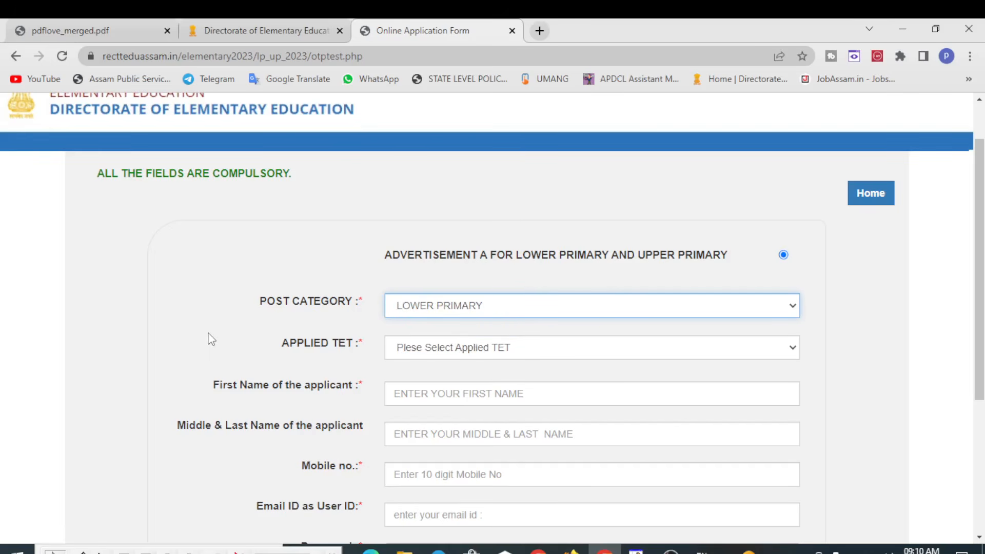
pyautogui.click(406, 353)
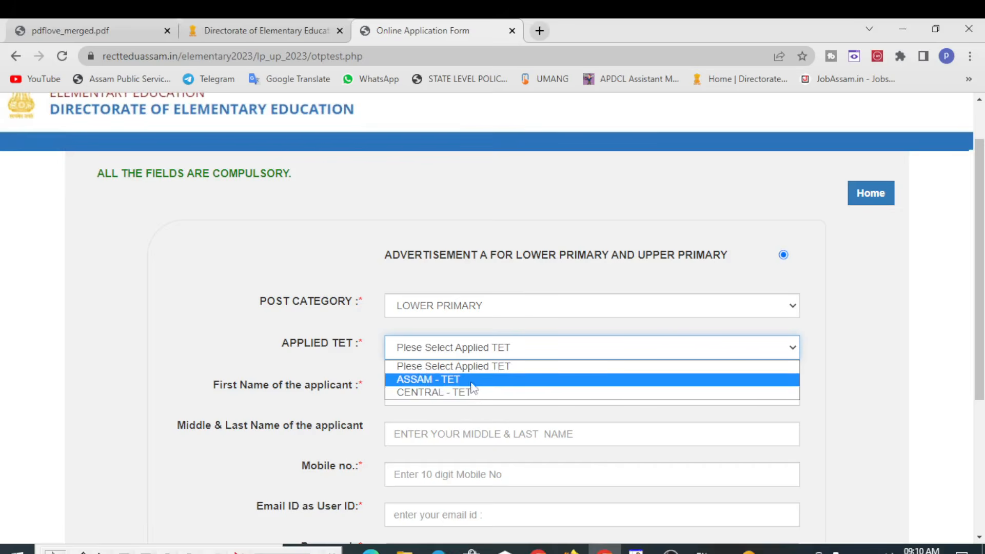
pyautogui.click(420, 382)
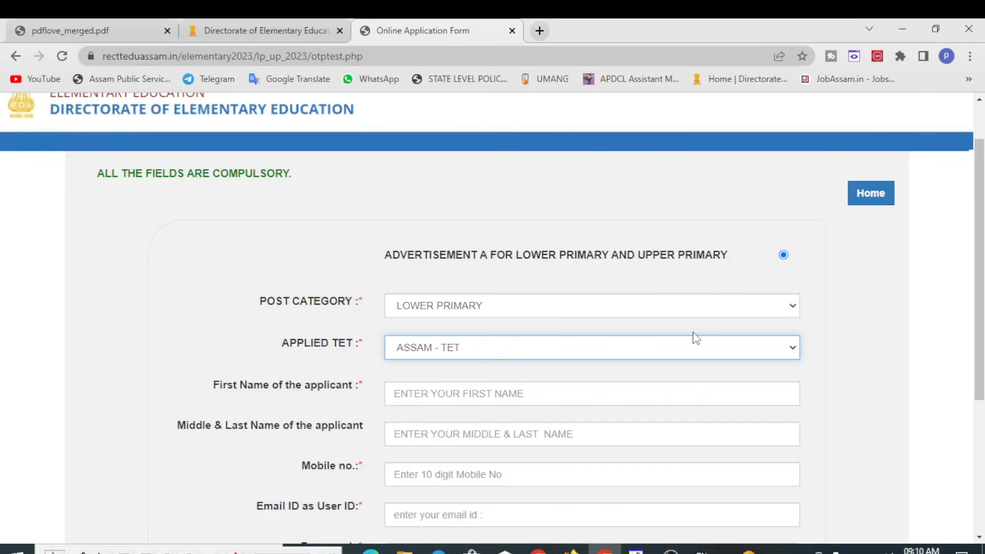
# Step: Enter the applicant's first name, last name, mobile number and pasted e-mail address
pyautogui.click(443, 394)
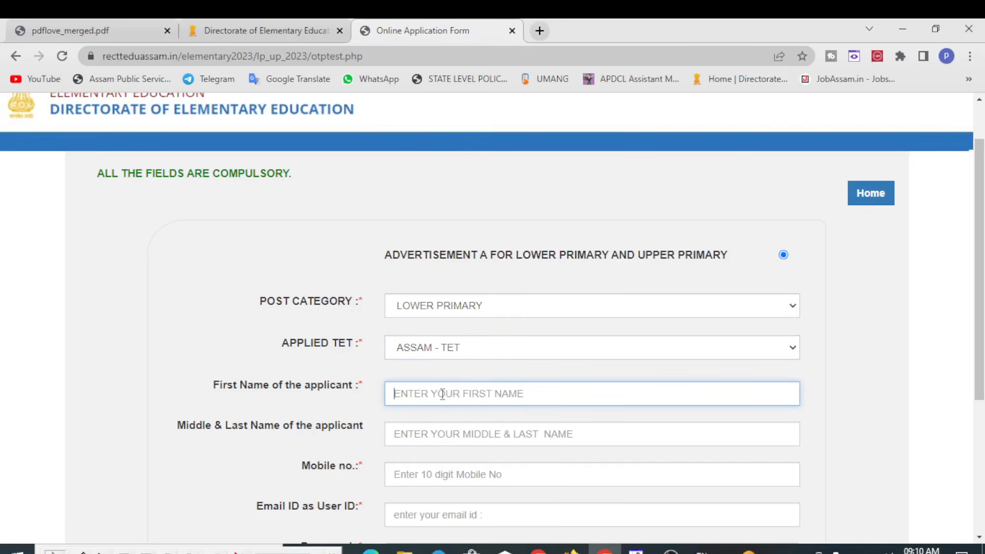
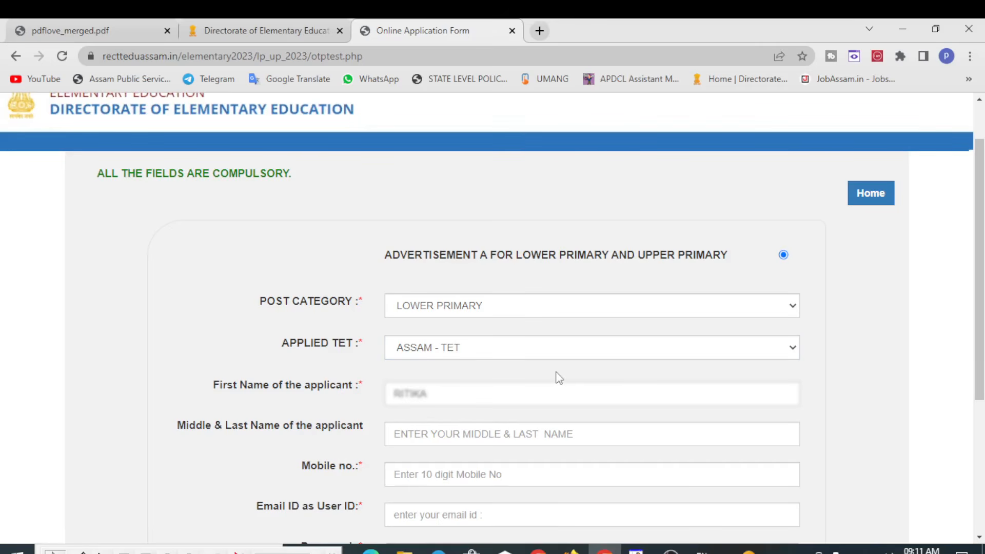
pyautogui.click(472, 435)
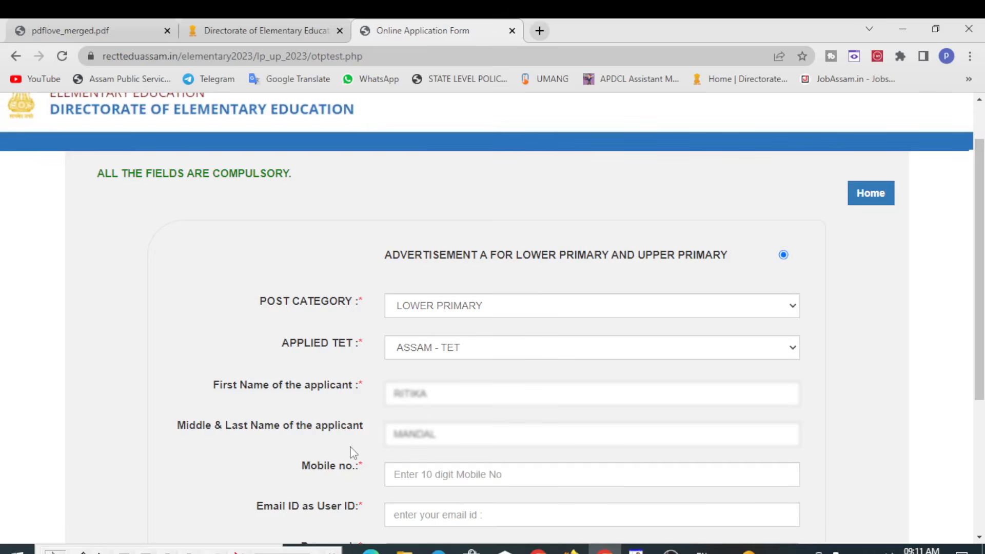
pyautogui.click(425, 471)
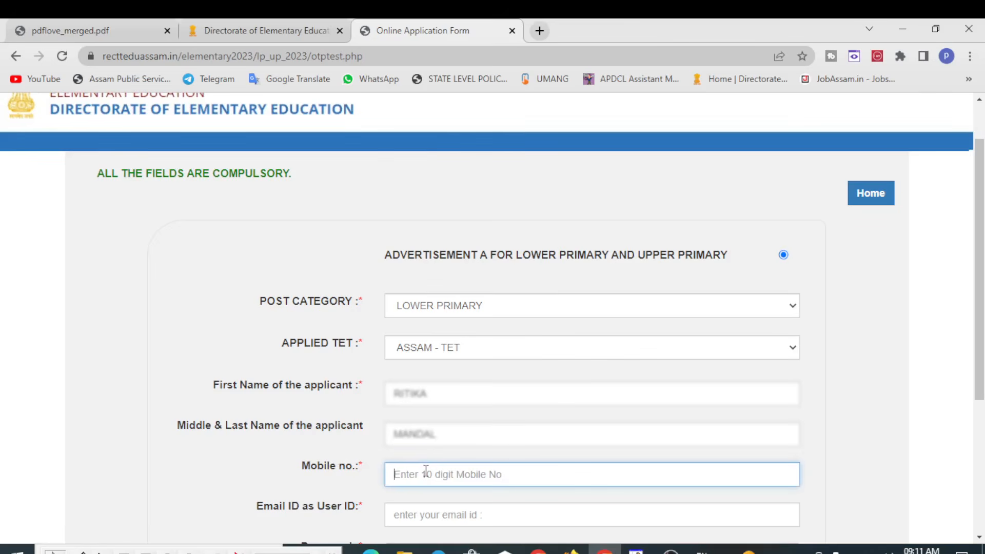
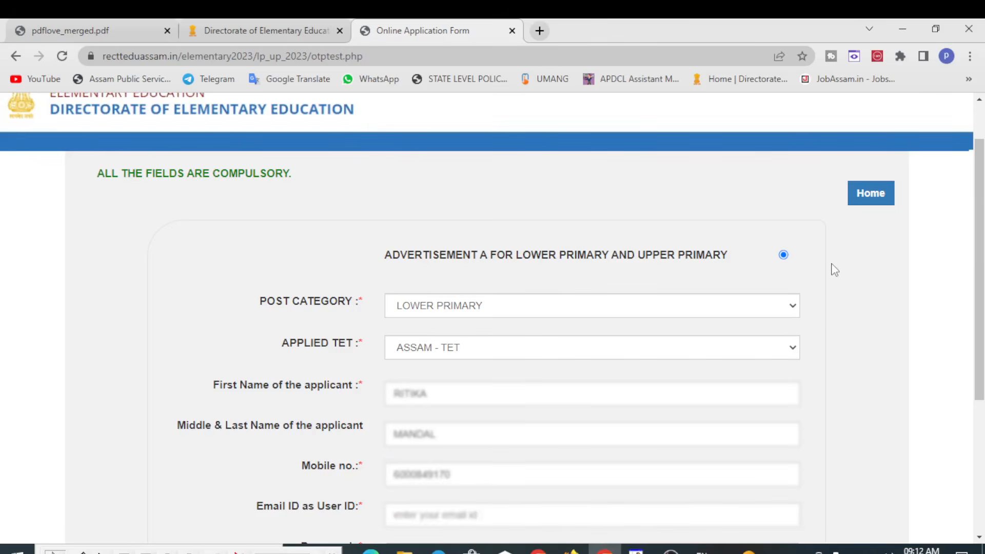
pyautogui.moveTo(979, 258); pyautogui.dragTo(983, 300)
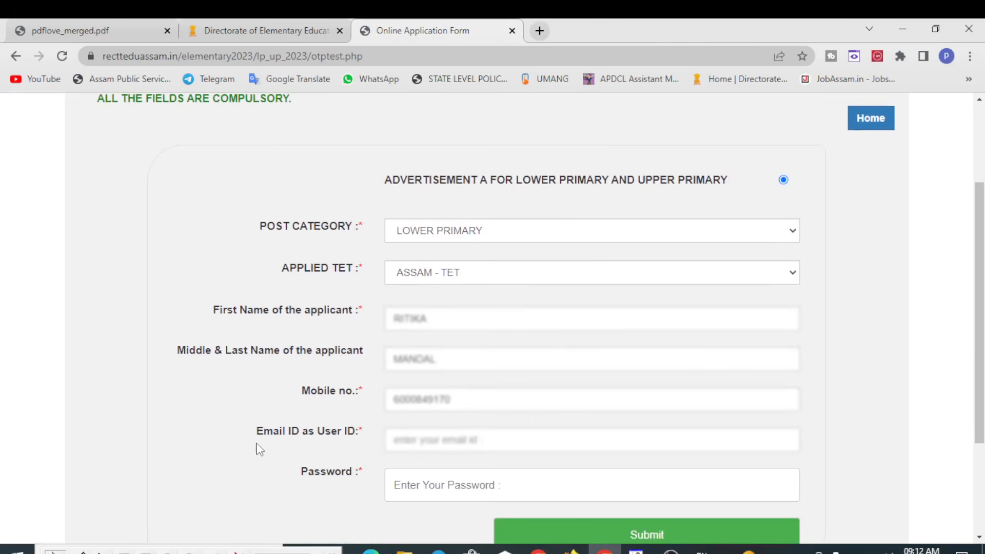
pyautogui.click(456, 440)
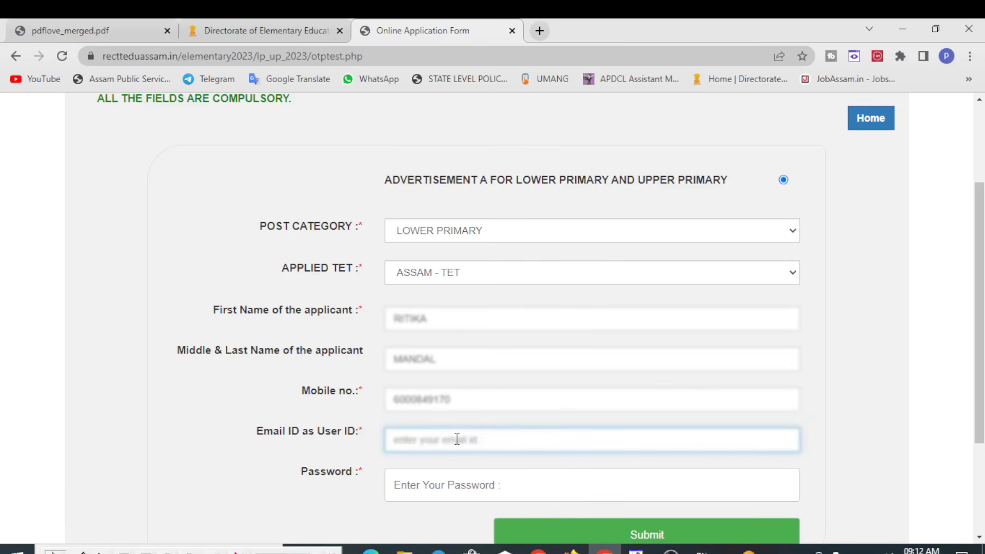
pyautogui.hotkey('ctrl', 'v')
pyautogui.scroll(-1, 982, 352)
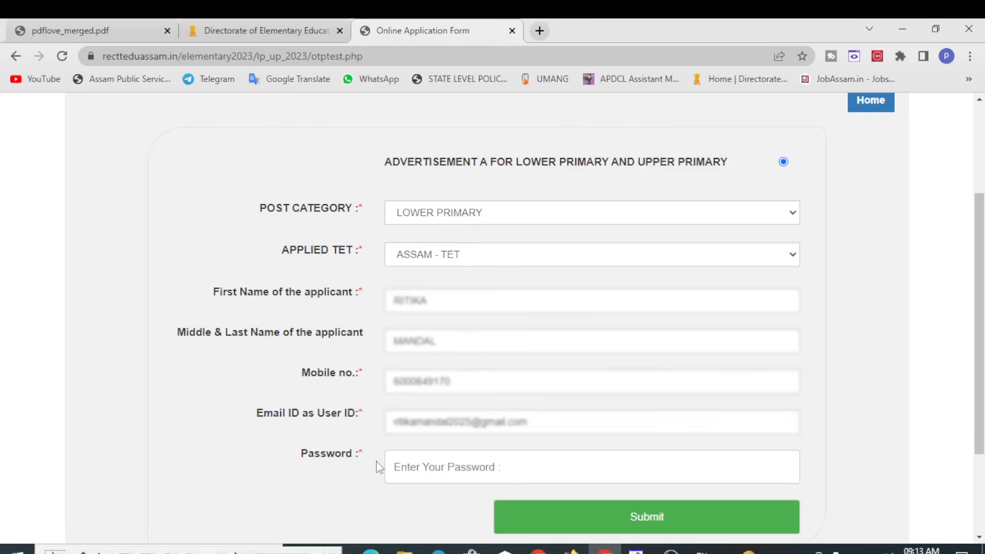
# Step: Enter an account password meeting all the rules and submit the registration form
pyautogui.click(406, 461)
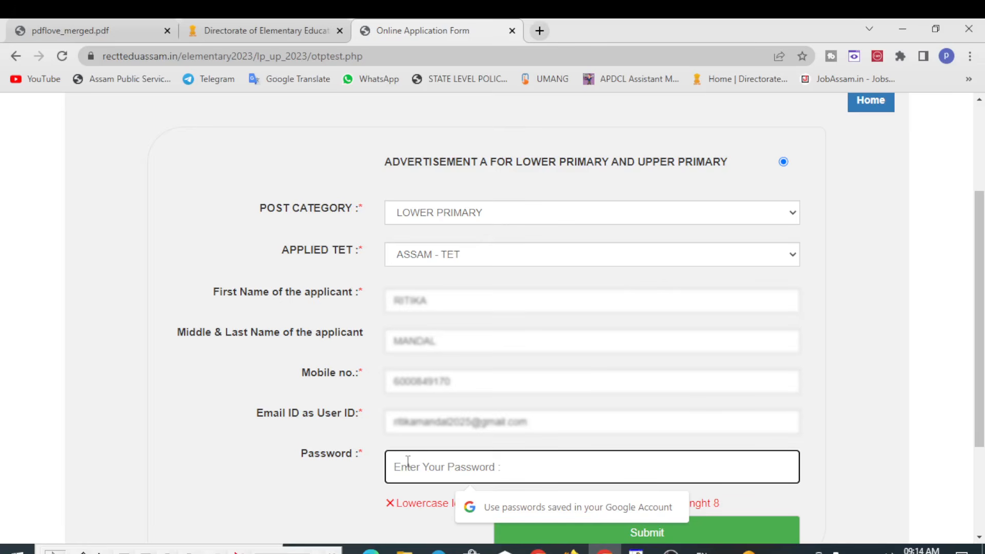
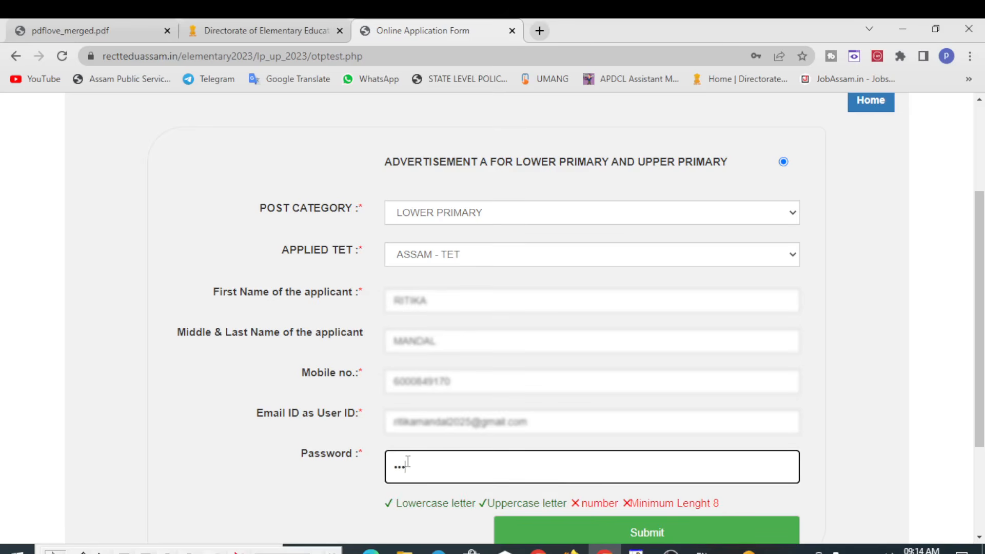
pyautogui.moveTo(979, 318); pyautogui.dragTo(979, 344)
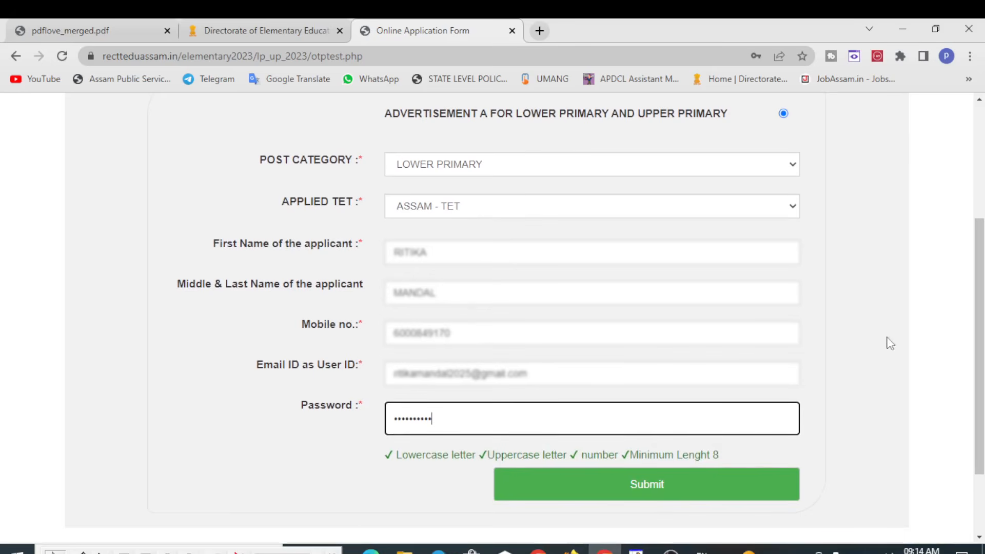
pyautogui.click(650, 487)
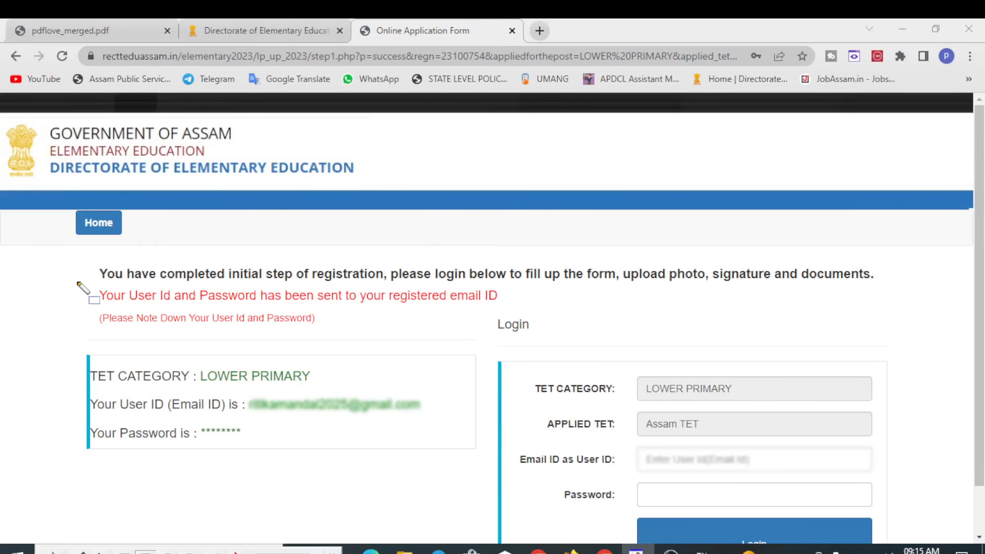
pyautogui.moveTo(77, 281)
pyautogui.mouseDown()
pyautogui.moveTo(123, 308)
pyautogui.moveTo(313, 320)
pyautogui.moveTo(490, 309)
pyautogui.moveTo(556, 322)
pyautogui.mouseUp()
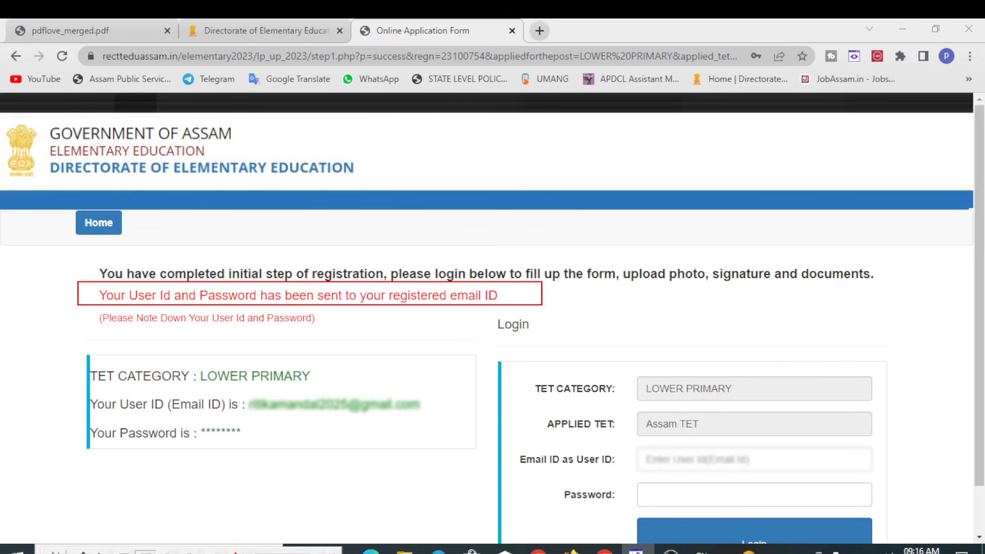
# Step: Note the registered user ID on the confirmation page and log in with the new account
pyautogui.scroll(-1, 779, 357)
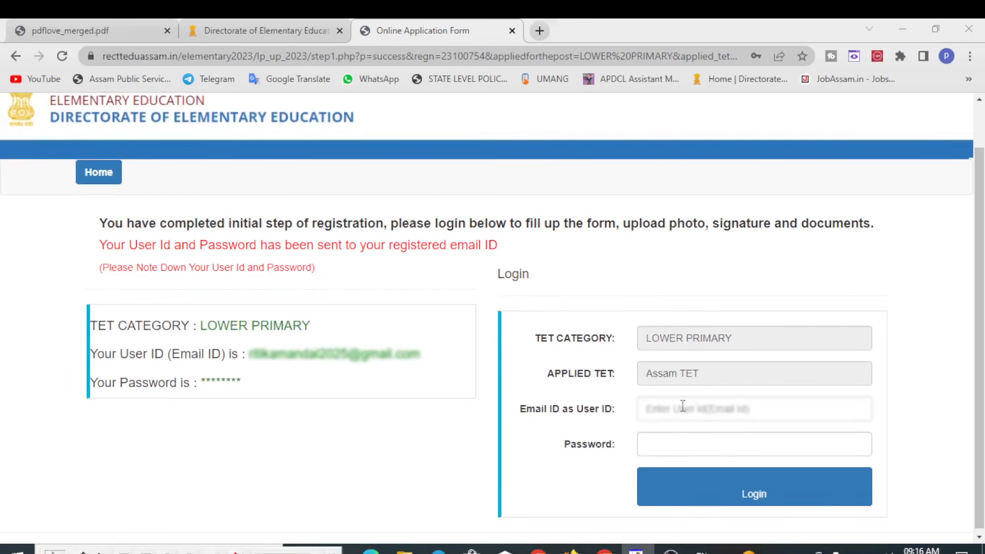
pyautogui.moveTo(251, 354); pyautogui.dragTo(308, 351)
pyautogui.tripleClick(329, 352)
pyautogui.click(380, 387)
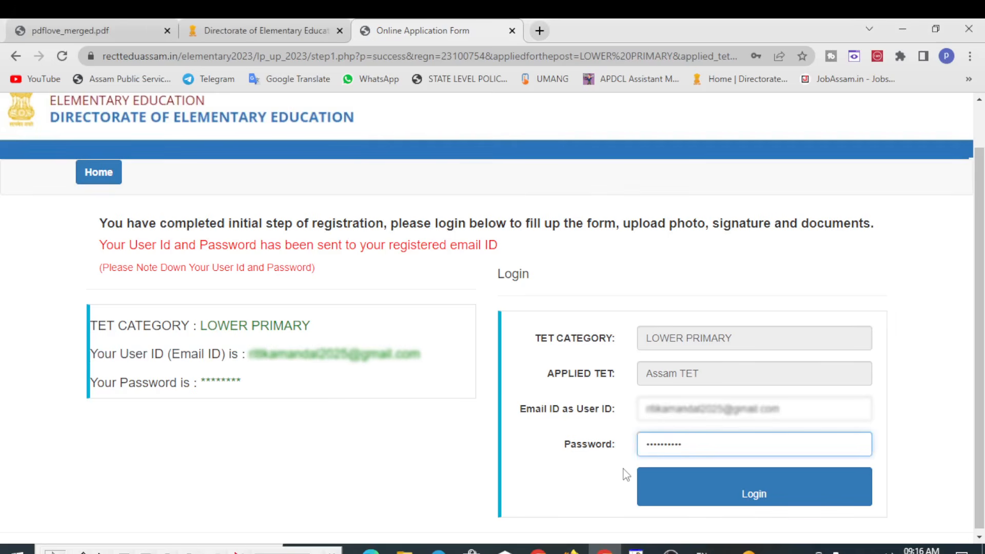
pyautogui.click(741, 490)
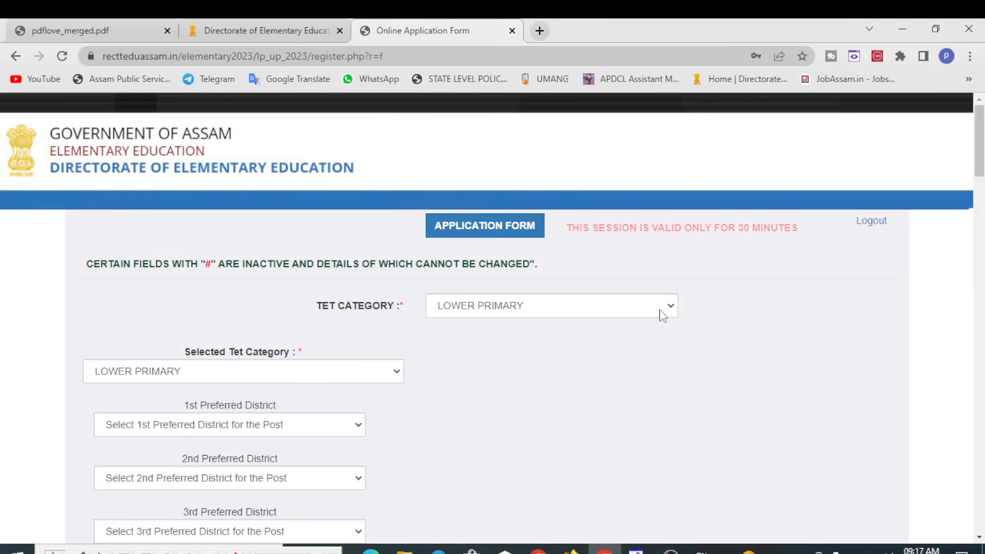
# Step: Keep LOWER PRIMARY as both the TET category and the selected category
pyautogui.click(598, 313)
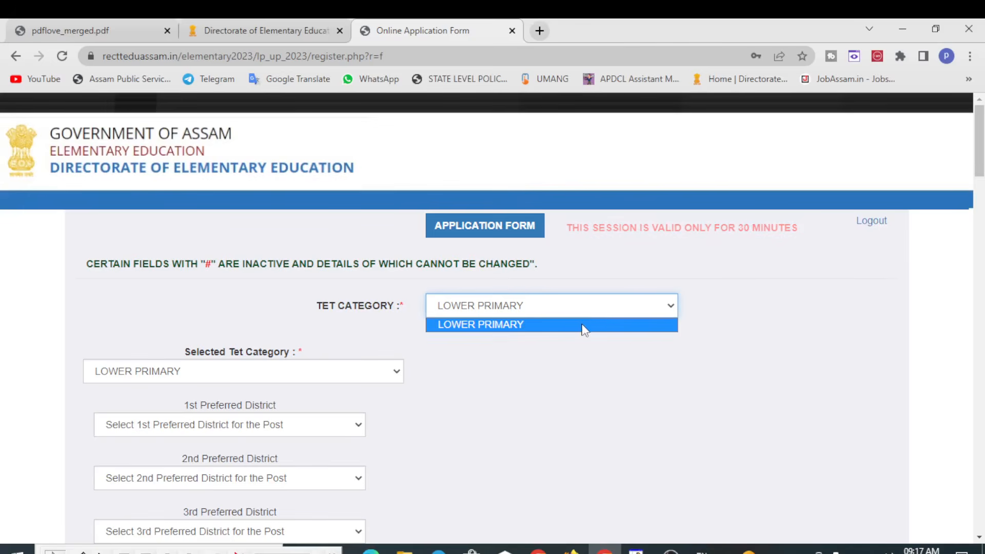
pyautogui.click(583, 327)
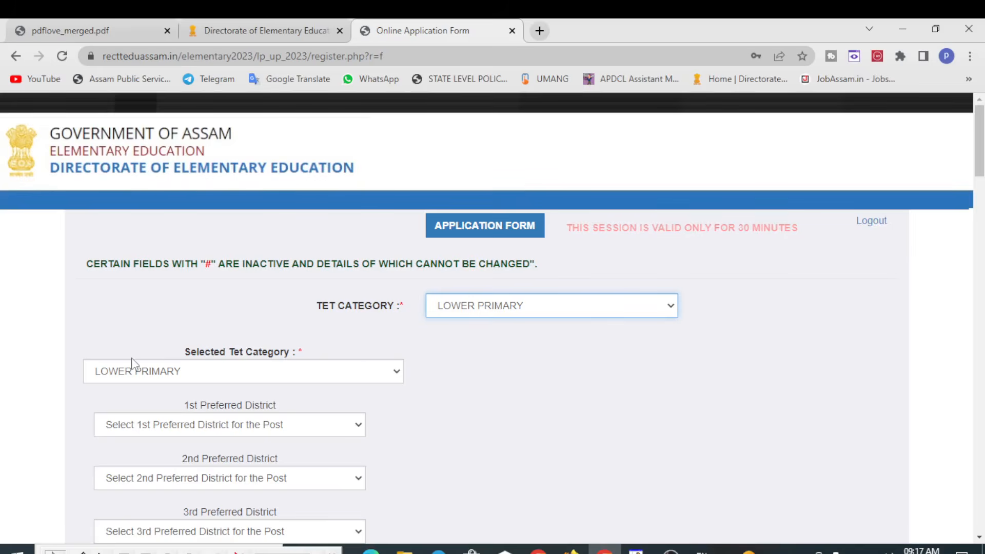
pyautogui.click(140, 376)
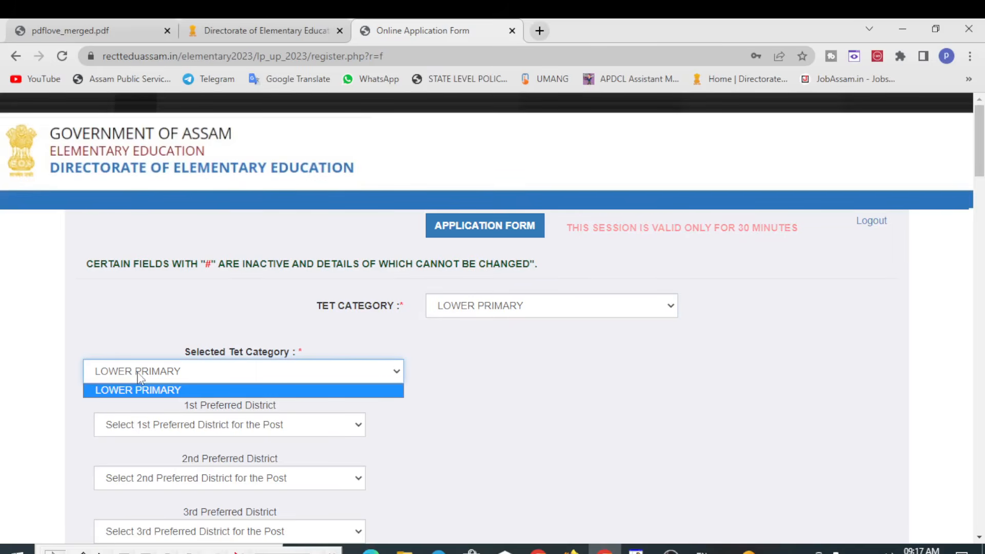
pyautogui.click(140, 376)
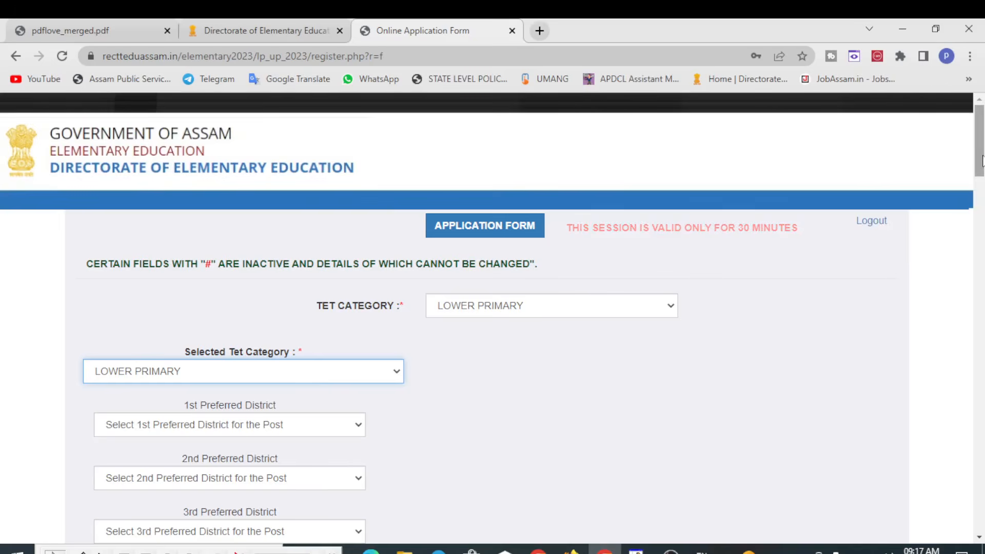
pyautogui.moveTo(982, 161); pyautogui.dragTo(982, 189)
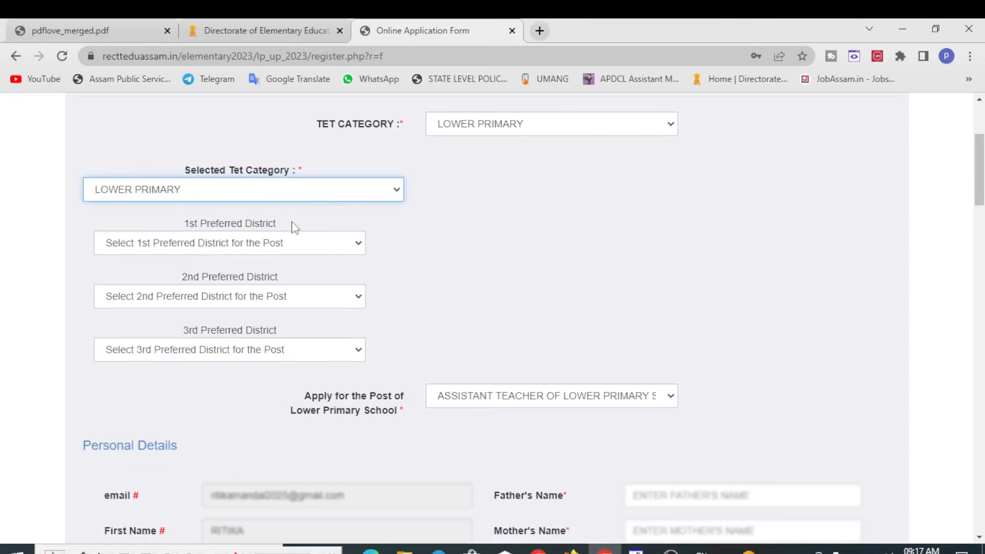
# Step: Set preferred districts to BARPETA, GOALPARA (correcting GOLAGHAT) and NALBARI
pyautogui.click(238, 246)
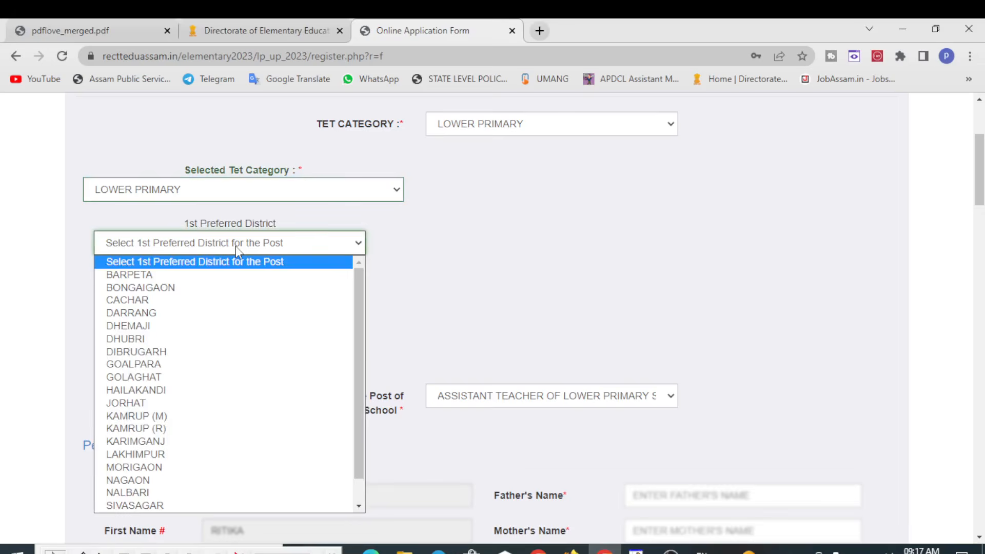
pyautogui.click(148, 277)
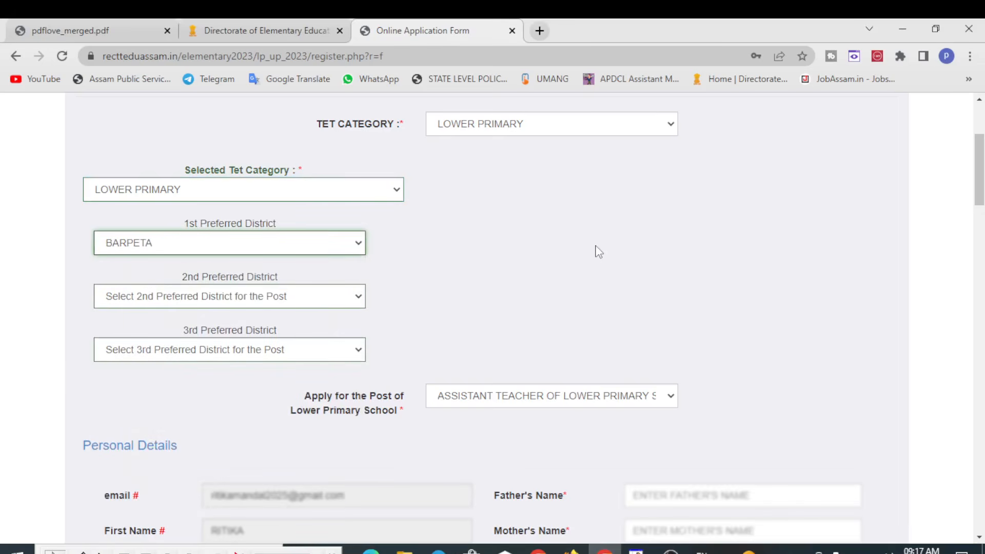
pyautogui.click(222, 298)
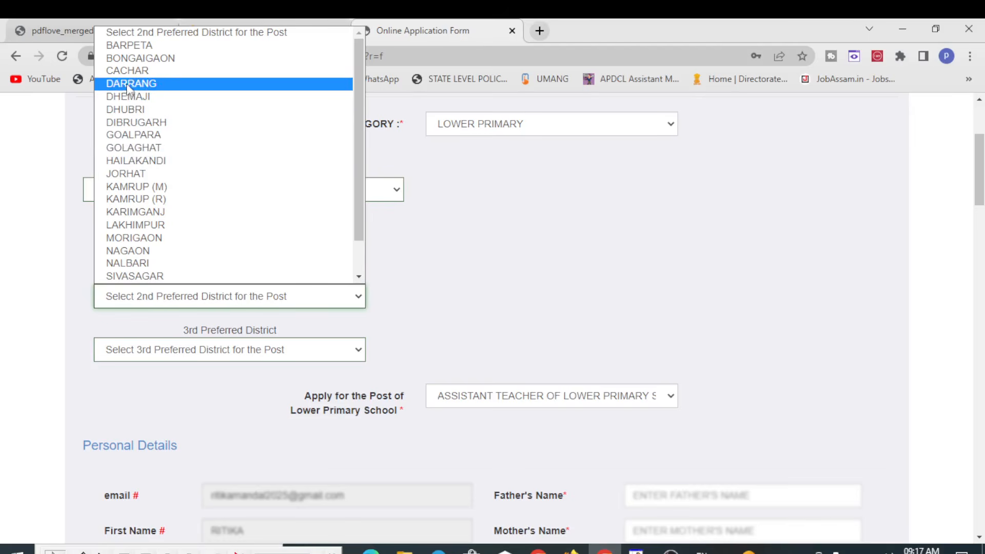
pyautogui.click(128, 149)
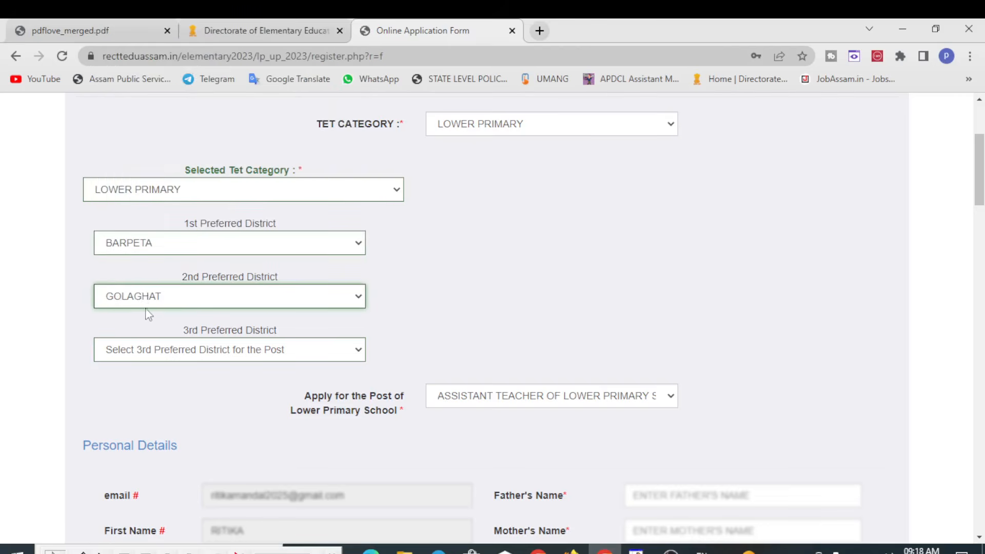
pyautogui.click(147, 300)
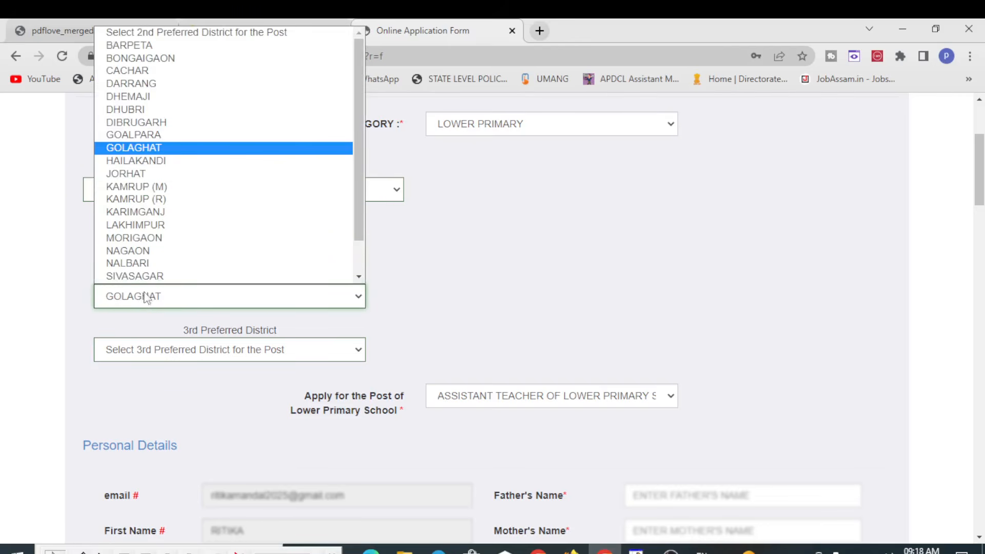
pyautogui.scroll(-1, 133, 256)
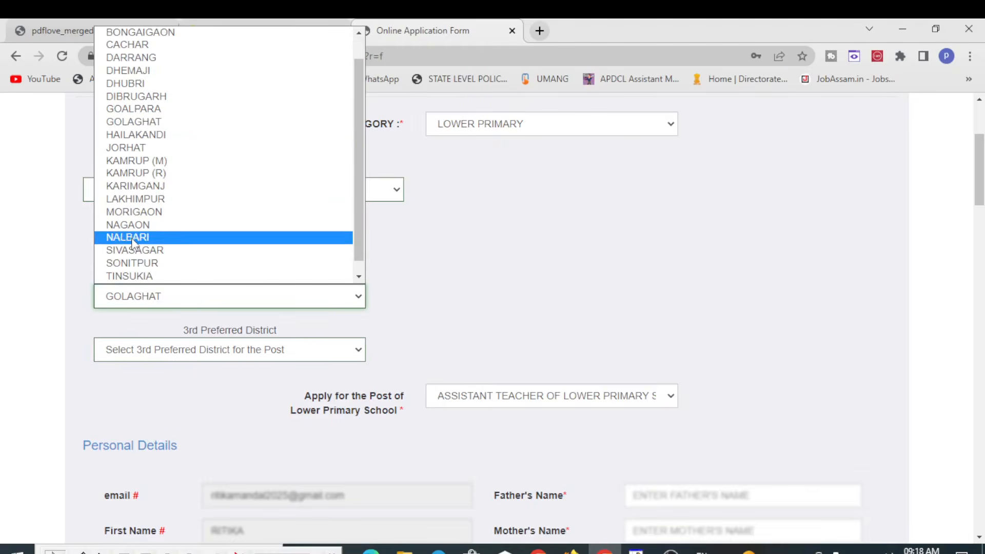
pyautogui.click(130, 109)
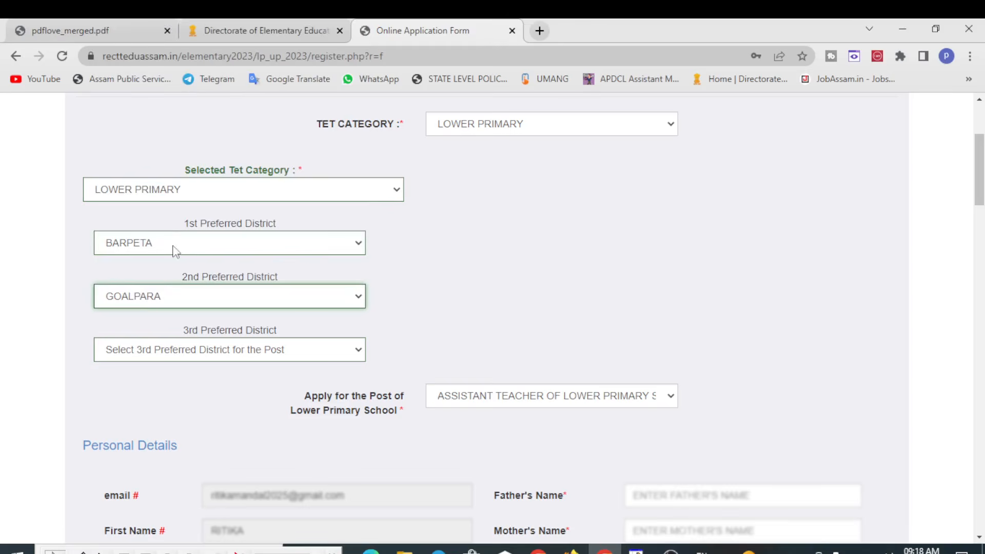
pyautogui.click(154, 352)
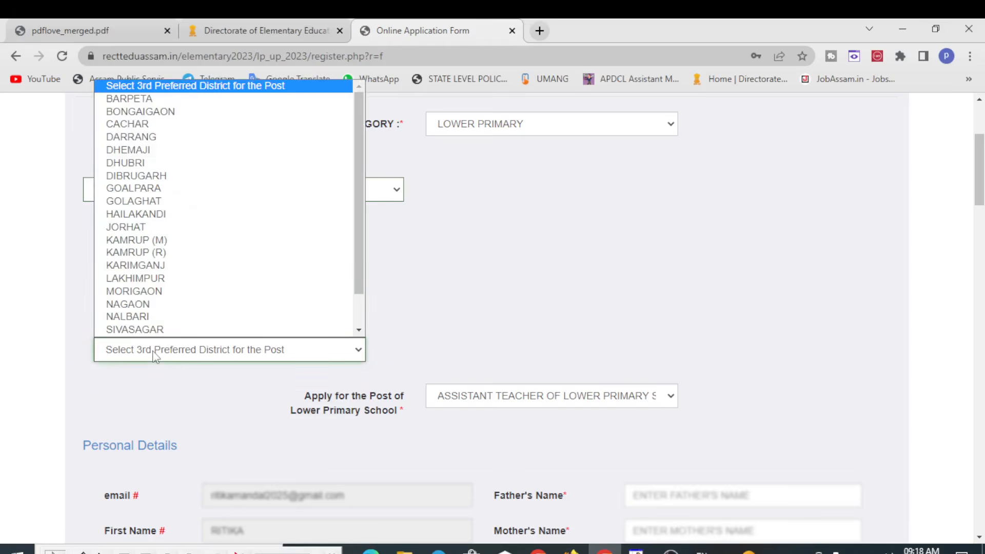
pyautogui.scroll(-1, 142, 320)
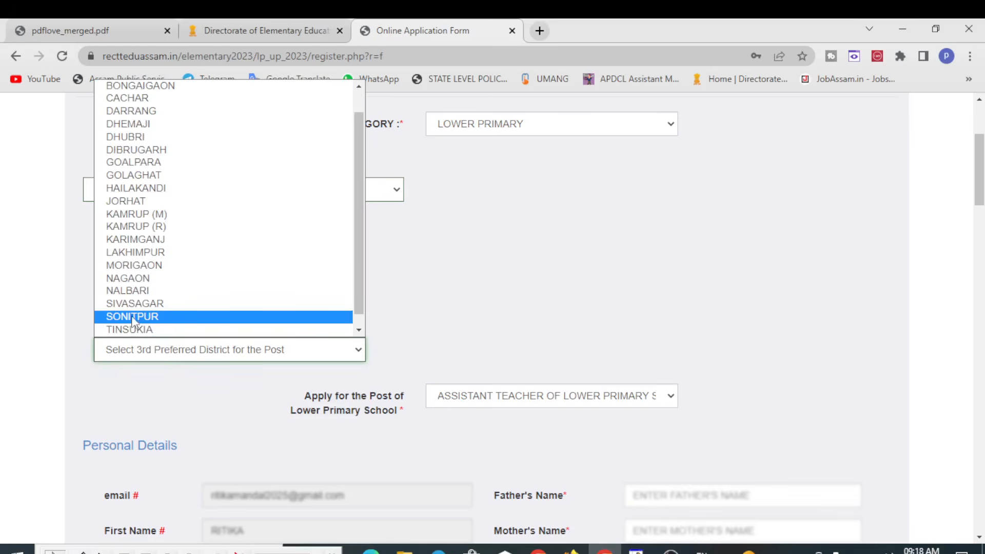
pyautogui.click(131, 291)
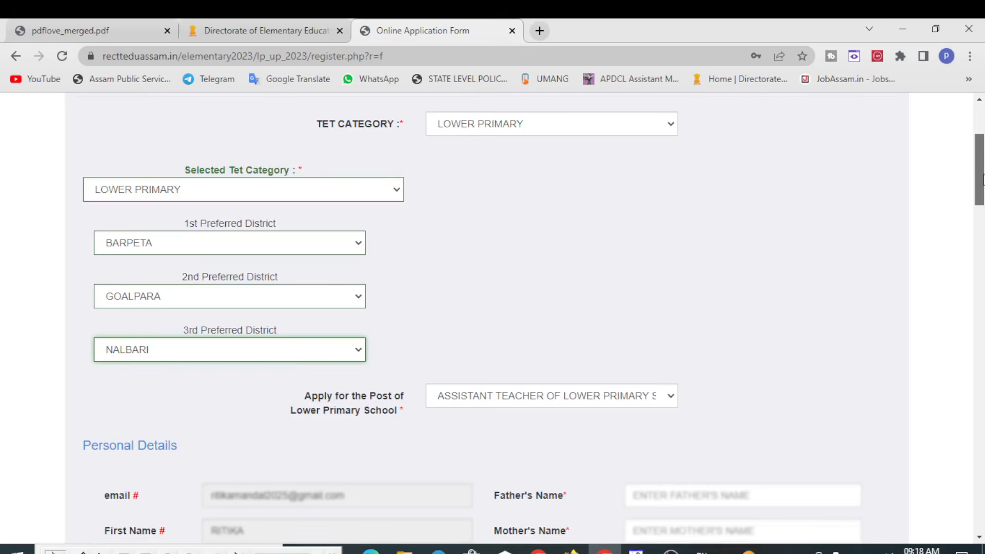
pyautogui.moveTo(983, 180); pyautogui.dragTo(982, 195)
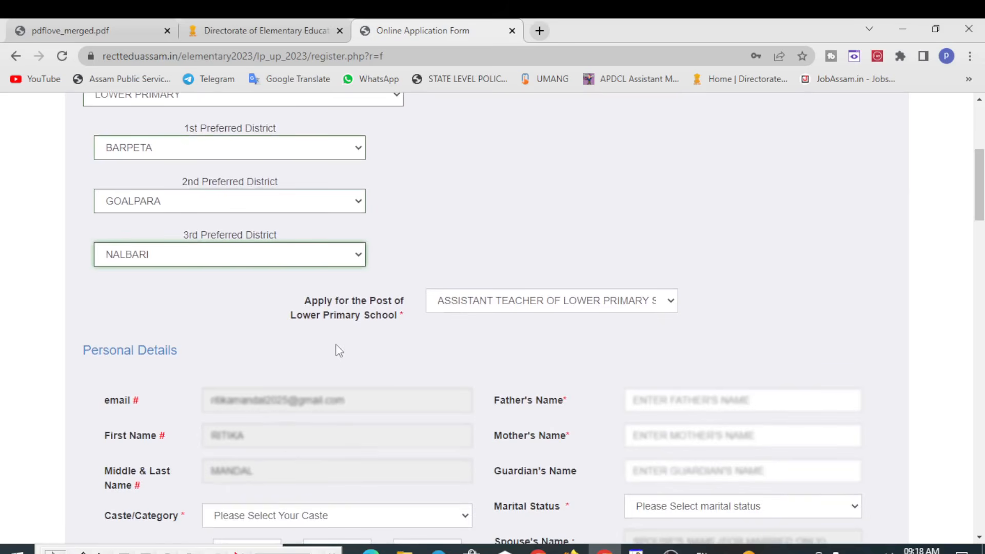
# Step: Keep ASSISTANT TEACHER OF LOWER PRIMARY SCHOOL as the post applied for
pyautogui.click(484, 302)
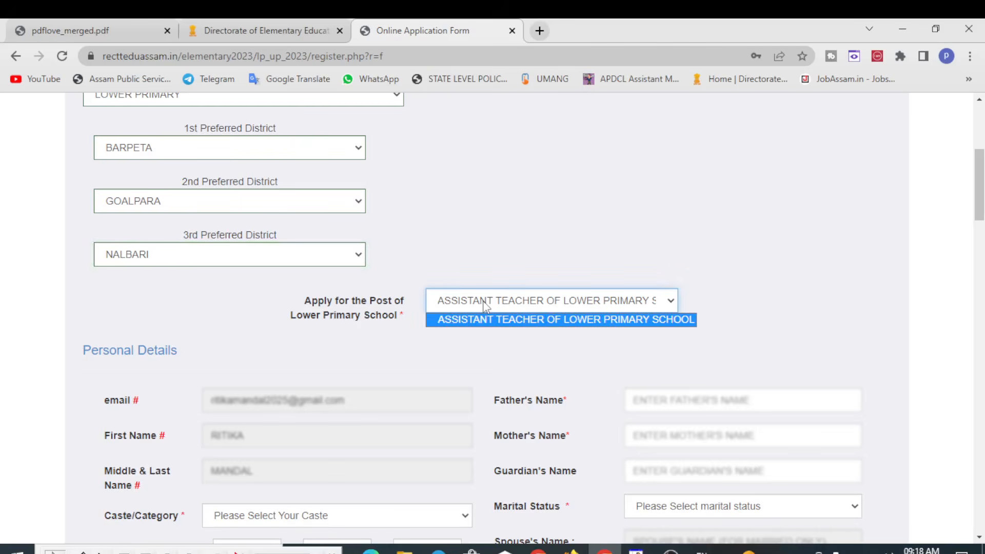
pyautogui.click(487, 319)
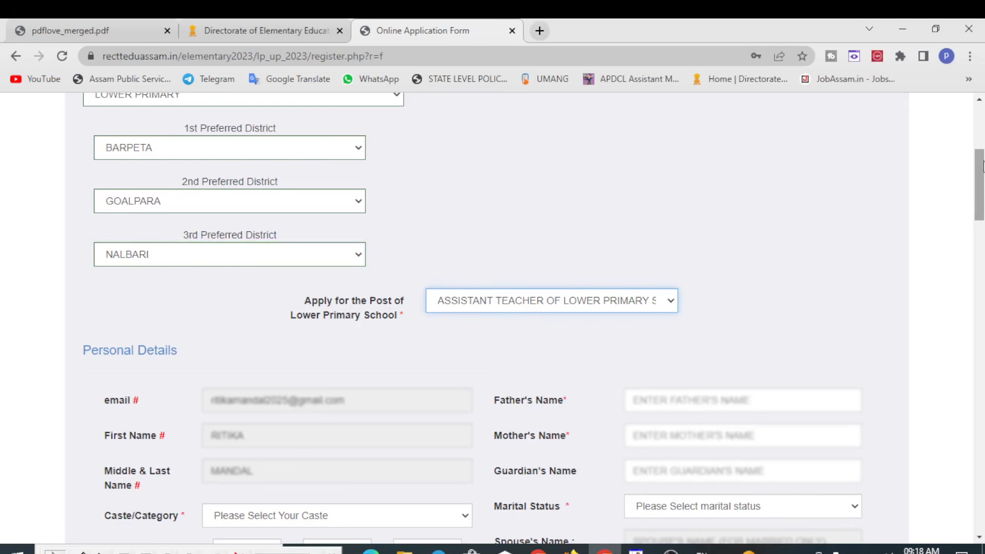
pyautogui.moveTo(981, 168); pyautogui.dragTo(982, 190)
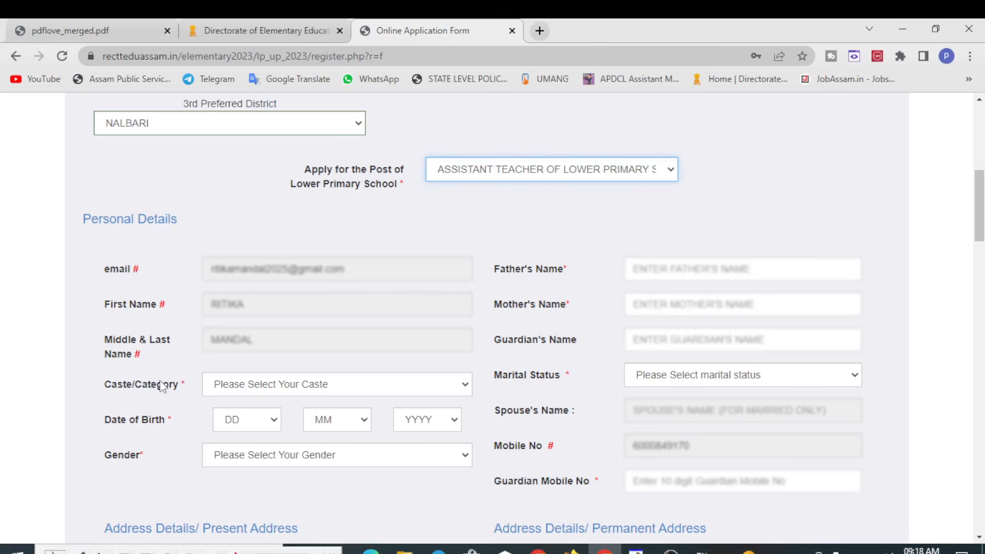
pyautogui.click(223, 388)
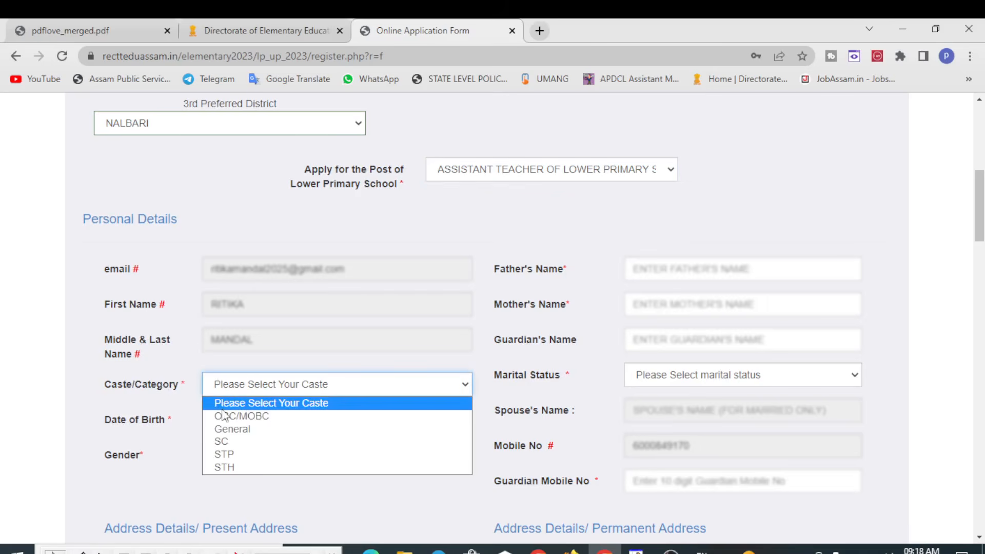
pyautogui.click(220, 441)
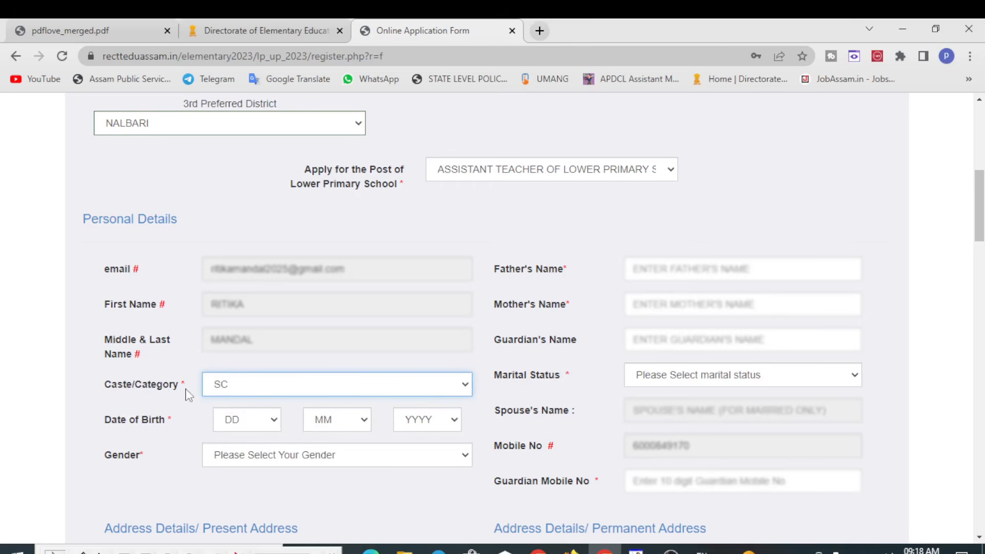
pyautogui.click(234, 420)
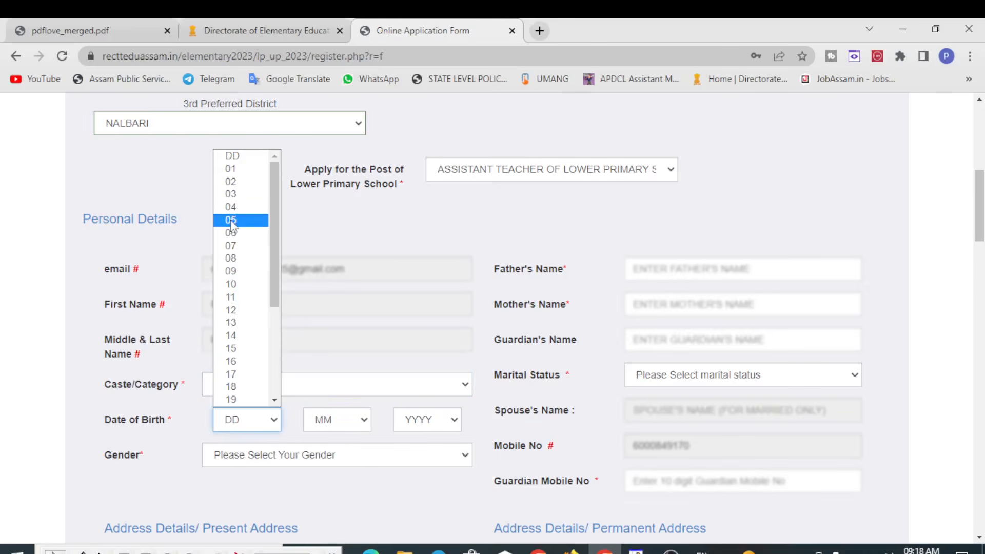
pyautogui.click(231, 169)
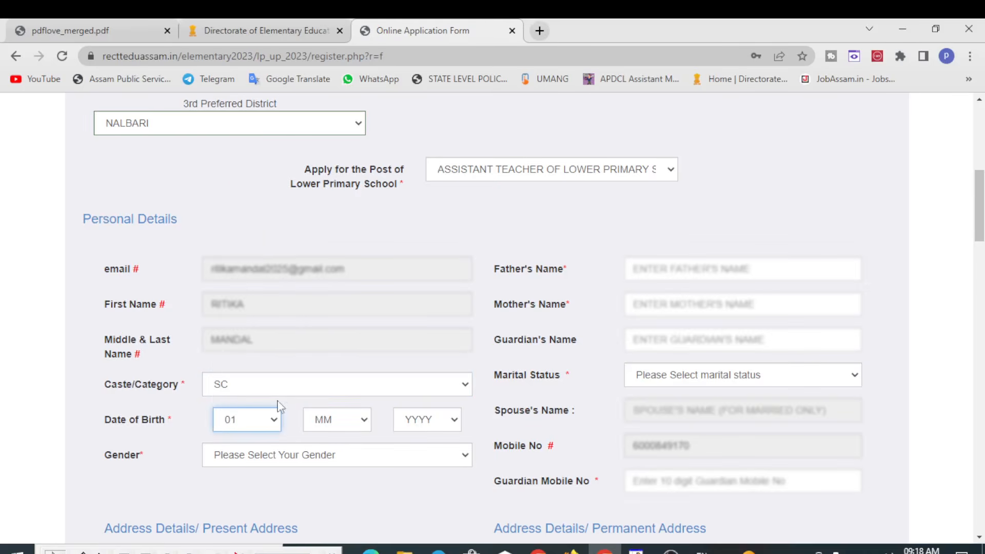
pyautogui.click(323, 424)
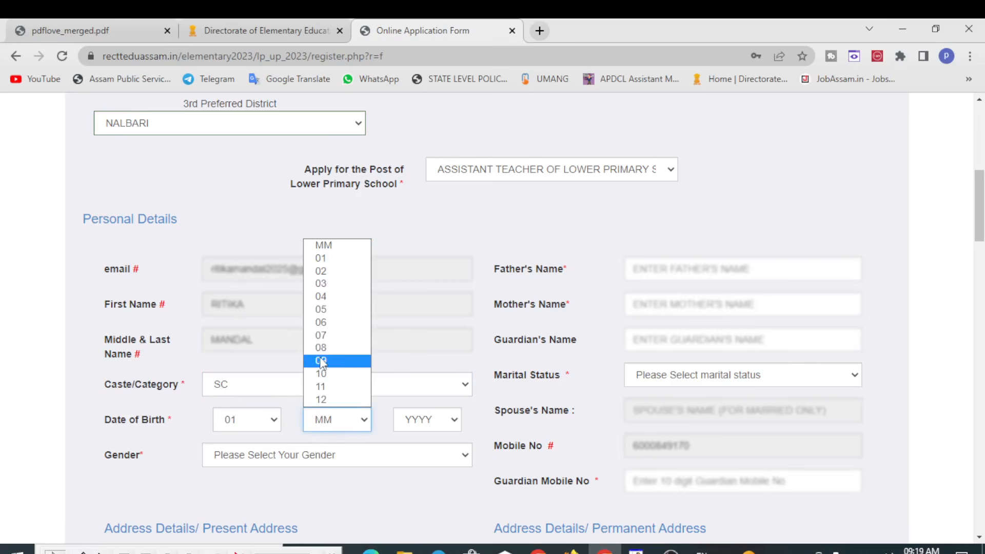
pyautogui.click(322, 376)
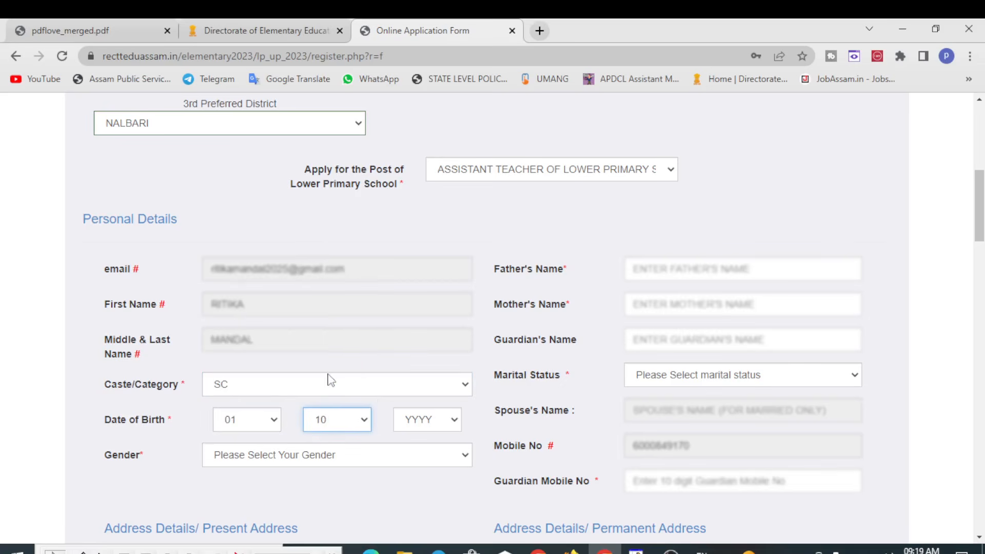
pyautogui.click(412, 419)
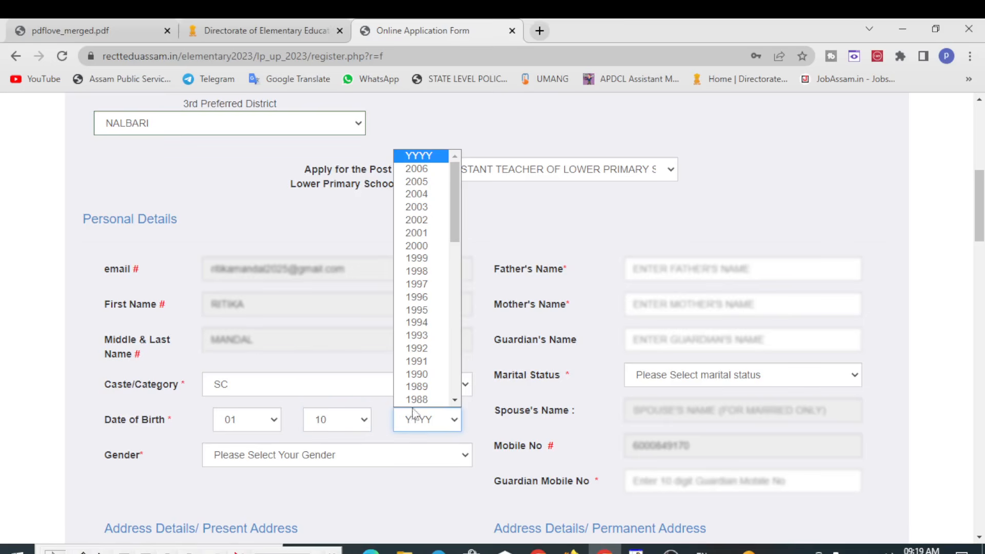
pyautogui.scroll(-1, 418, 372)
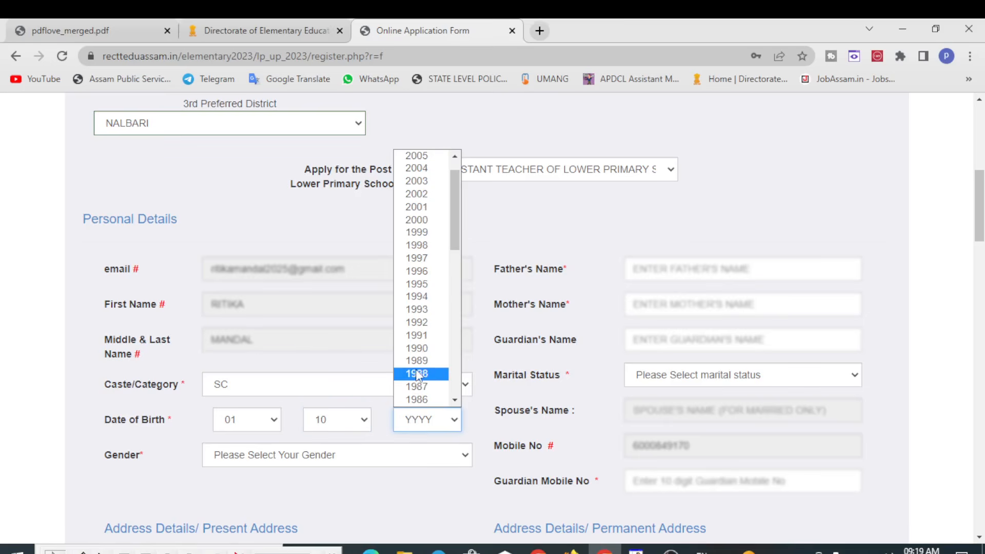
pyautogui.click(420, 271)
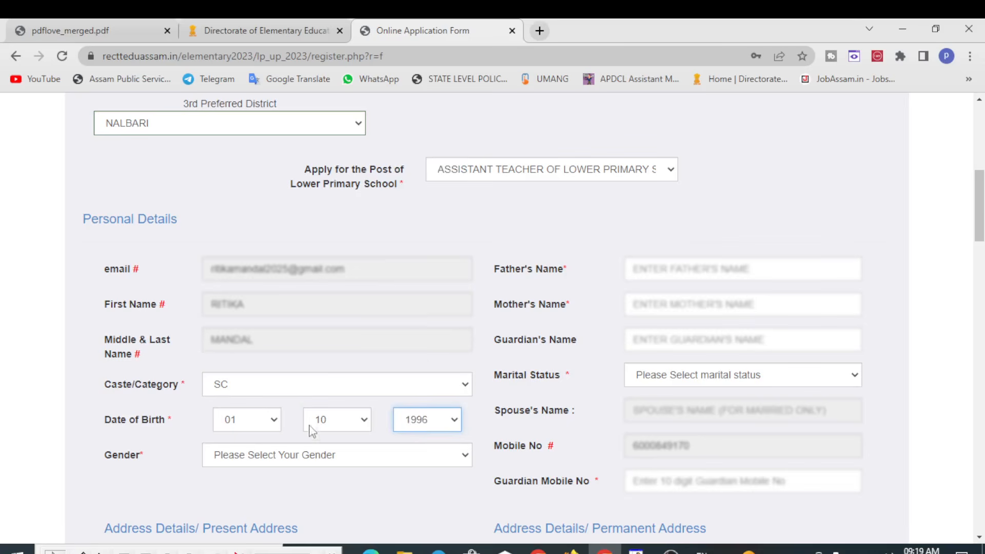
# Step: Set the gender to Female and bring the Personal Details fields into view
pyautogui.click(220, 461)
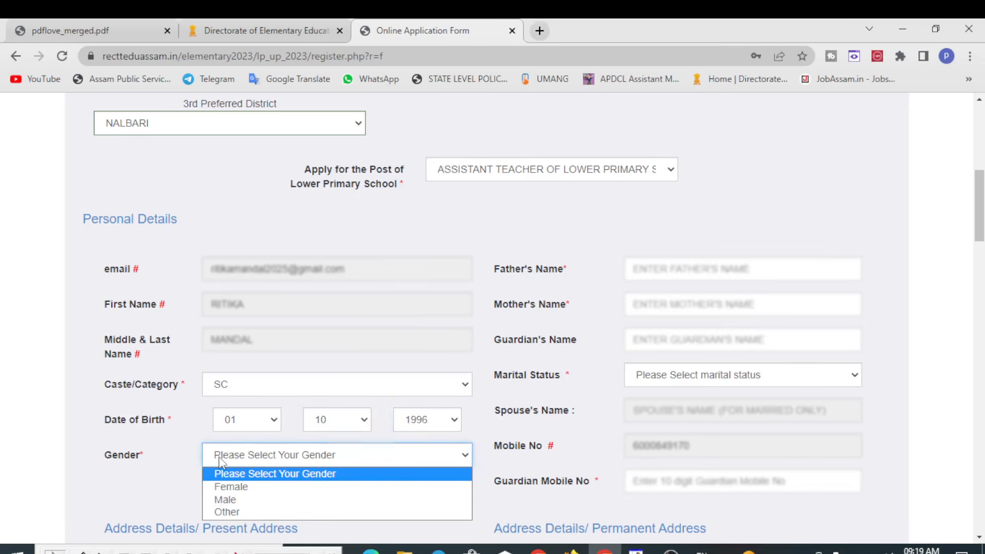
pyautogui.click(228, 487)
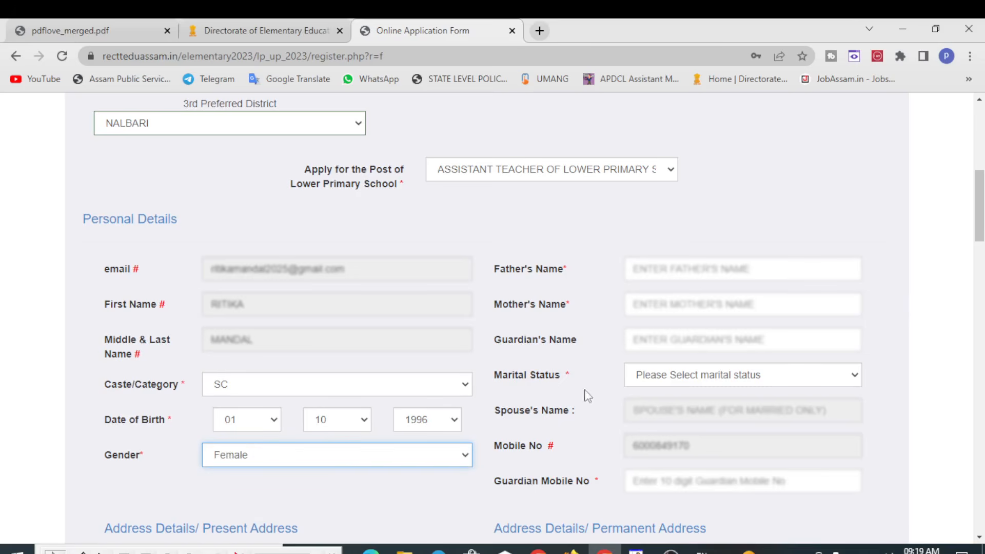
pyautogui.scroll(2, 981, 241)
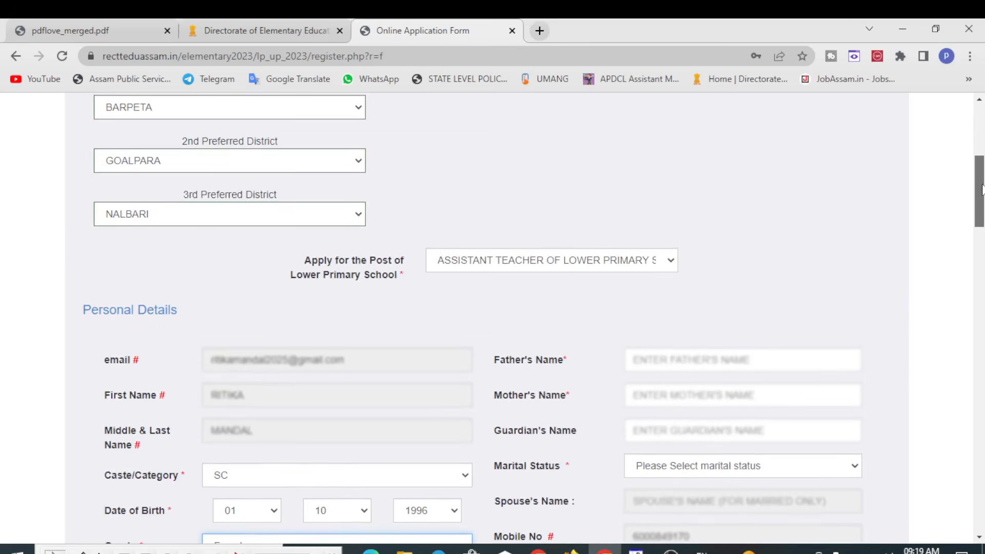
pyautogui.scroll(-2, 980, 192)
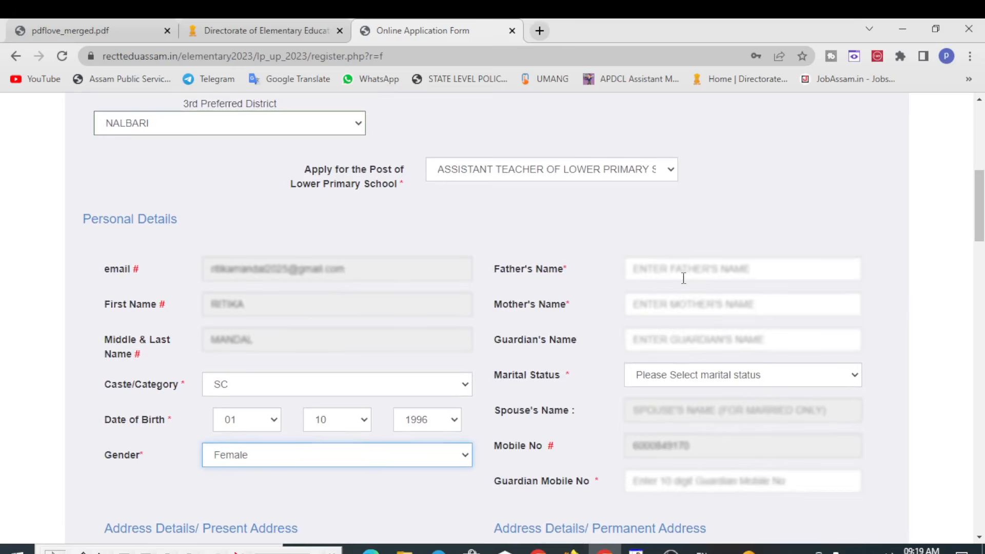
# Step: Enter the father's name and fill in the mother's name
pyautogui.click(665, 266)
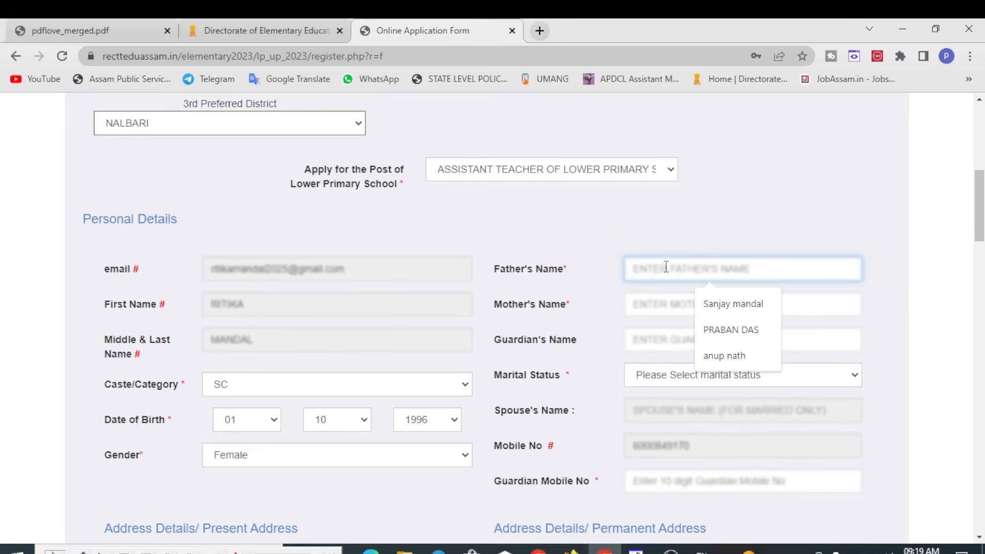
pyautogui.click(675, 227)
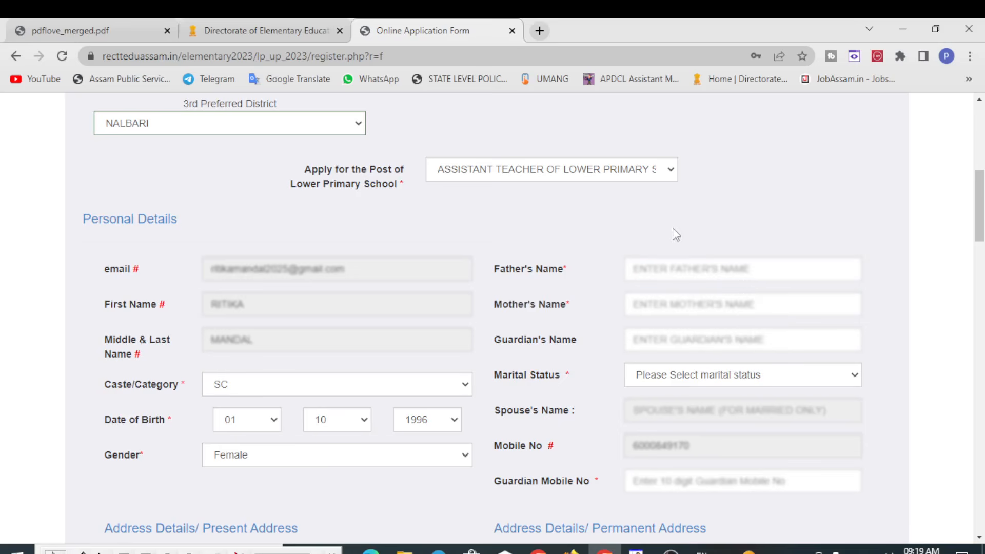
pyautogui.click(653, 267)
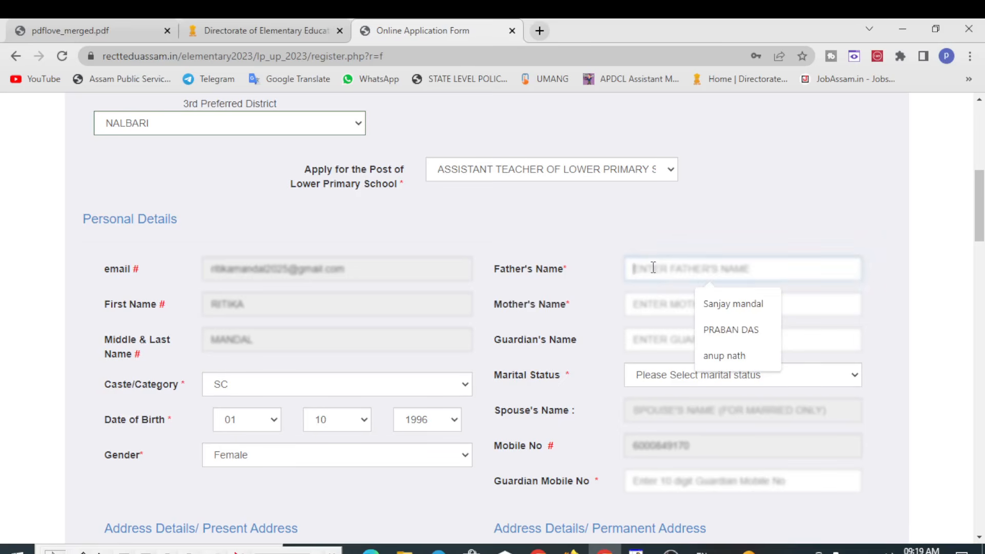
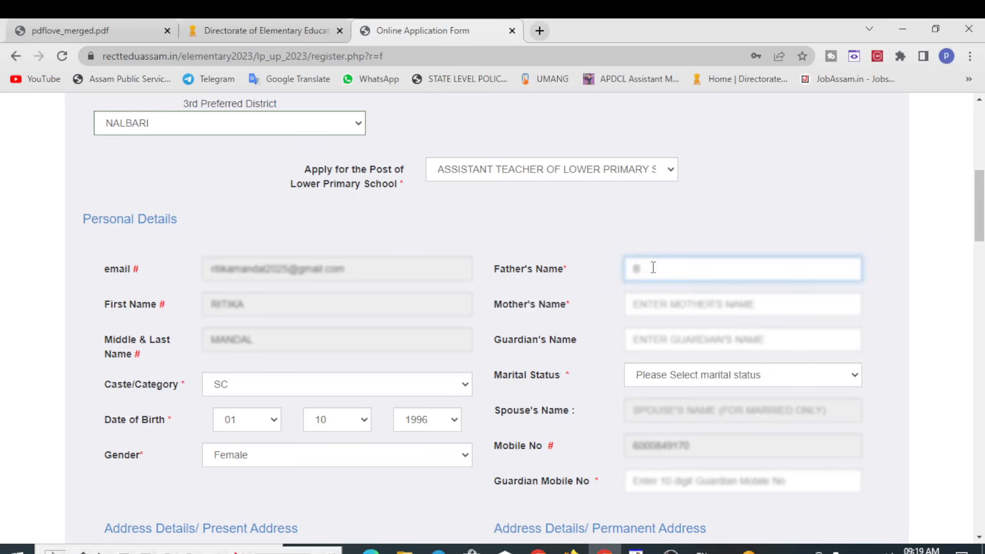
pyautogui.click(649, 306)
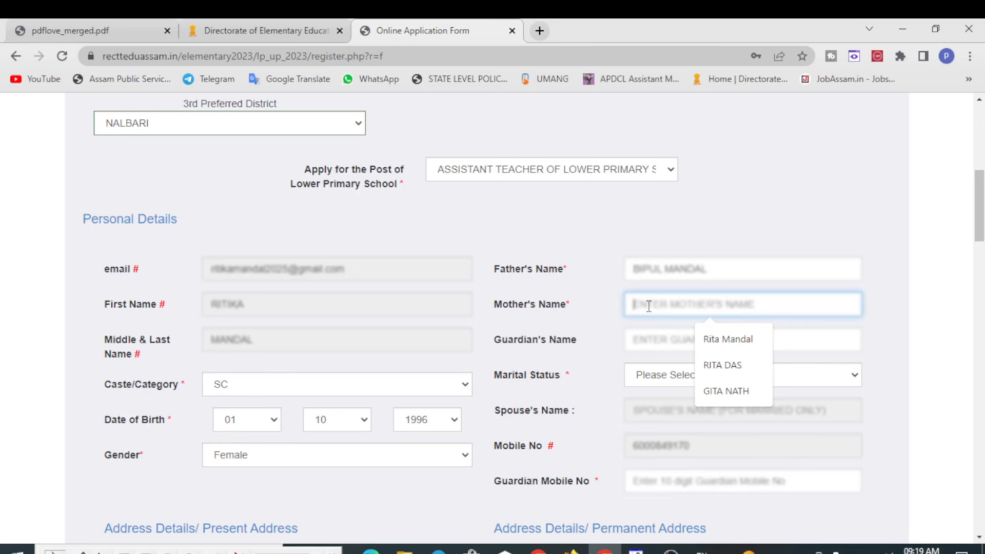
pyautogui.click(607, 314)
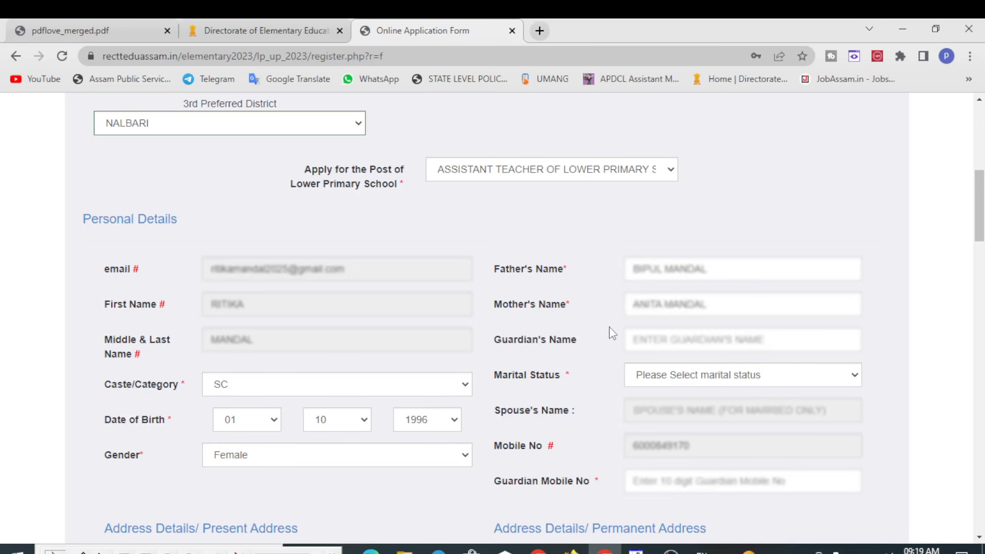
# Step: Enter the guardian's name, set marital status to Married, and enter the spouse's name
pyautogui.click(653, 339)
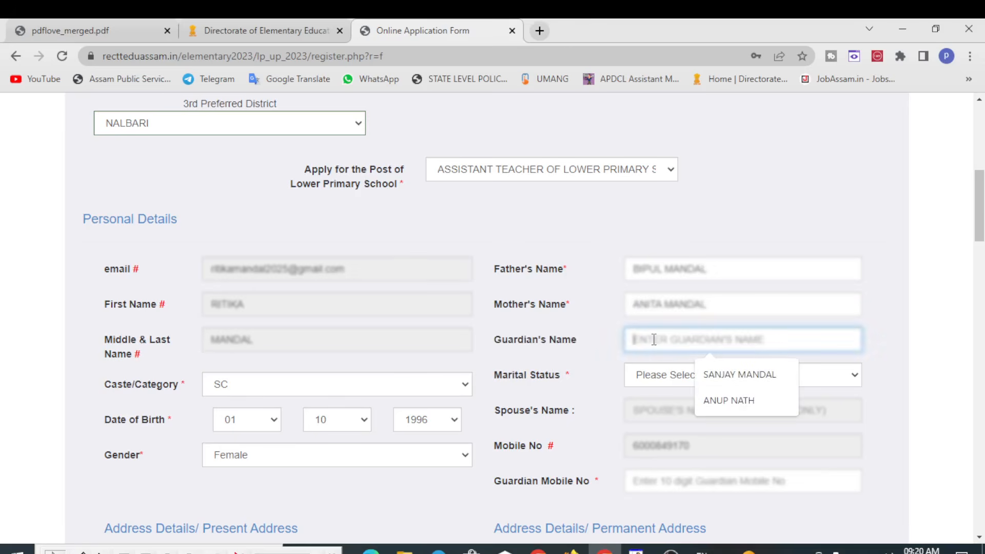
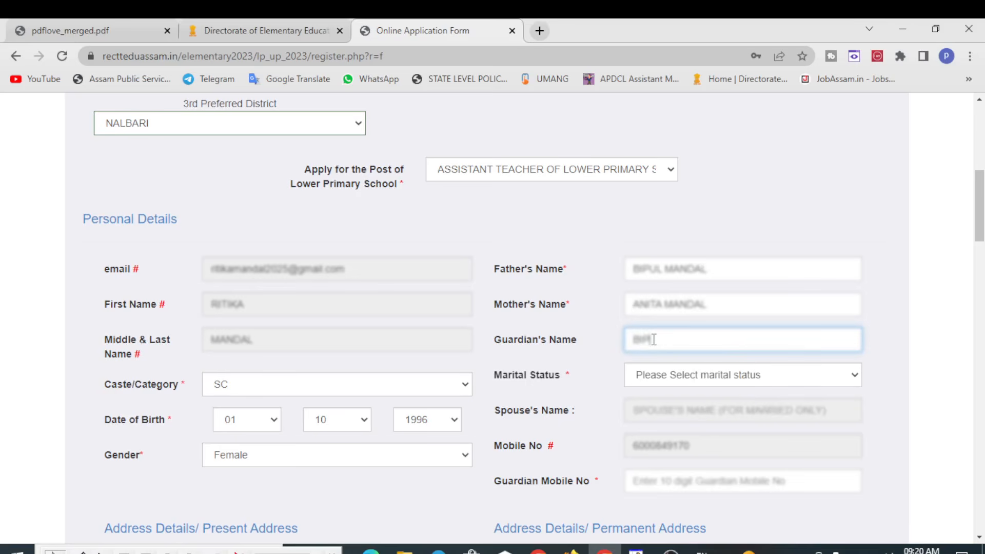
pyautogui.click(649, 375)
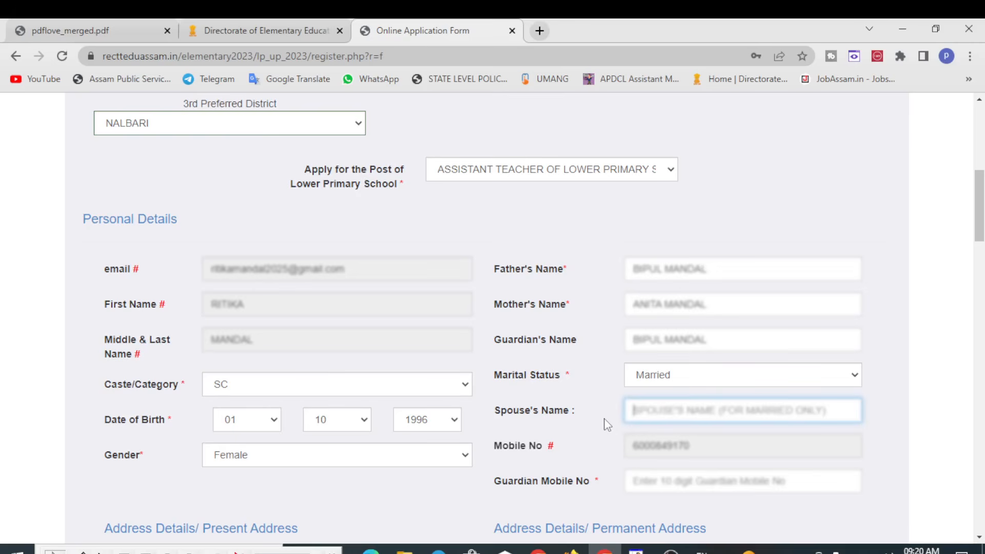
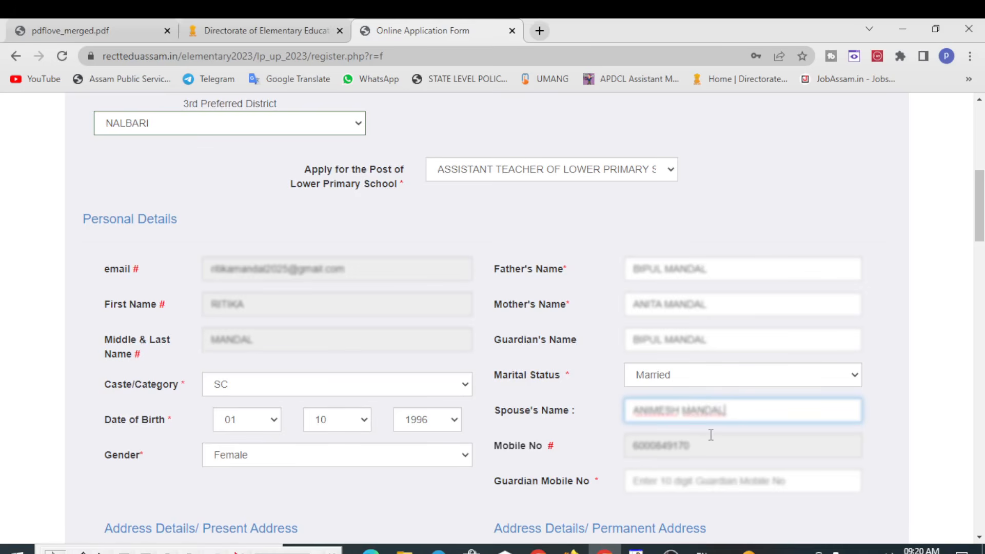
pyautogui.moveTo(982, 225); pyautogui.dragTo(982, 258)
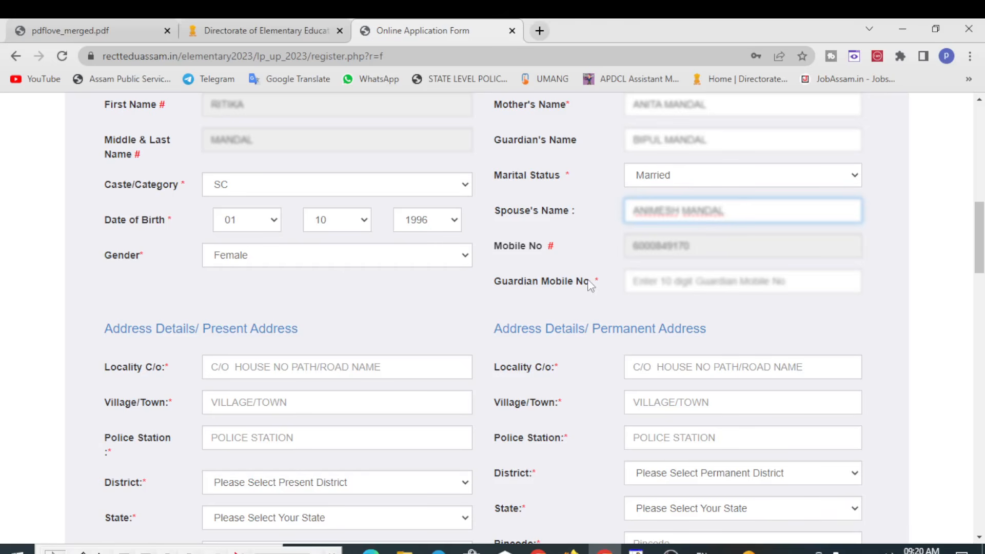
# Step: Enter the guardian's 10-digit mobile number and scroll down to the address section
pyautogui.click(673, 281)
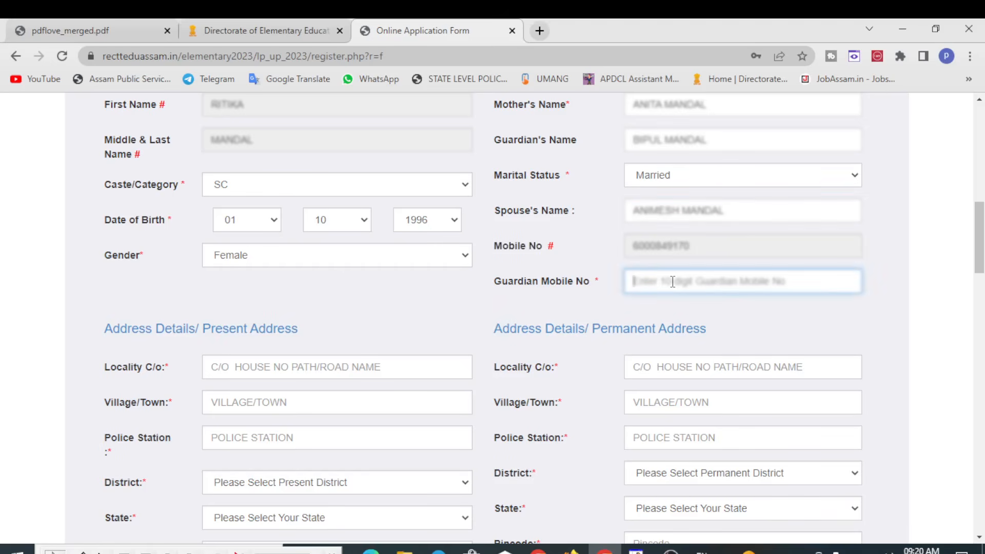
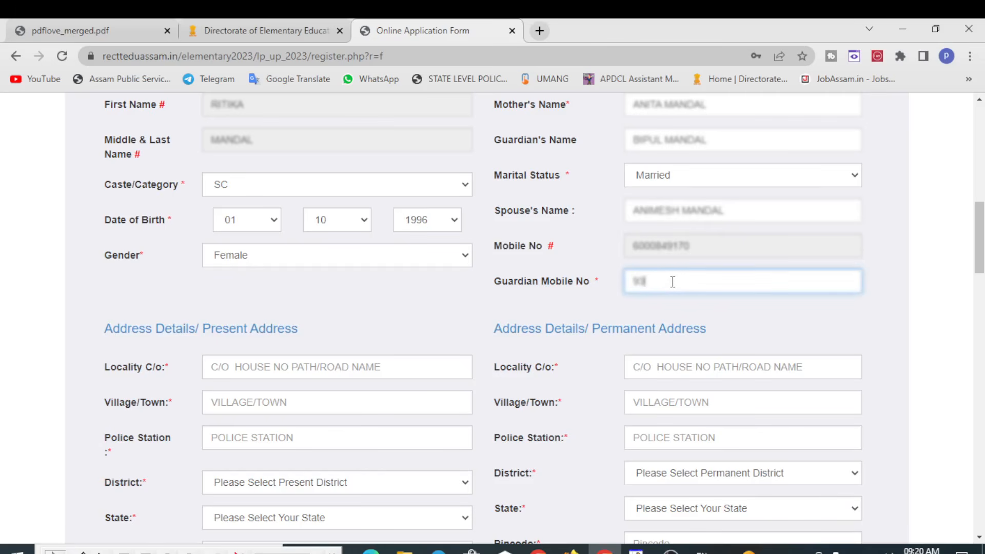
pyautogui.click(836, 333)
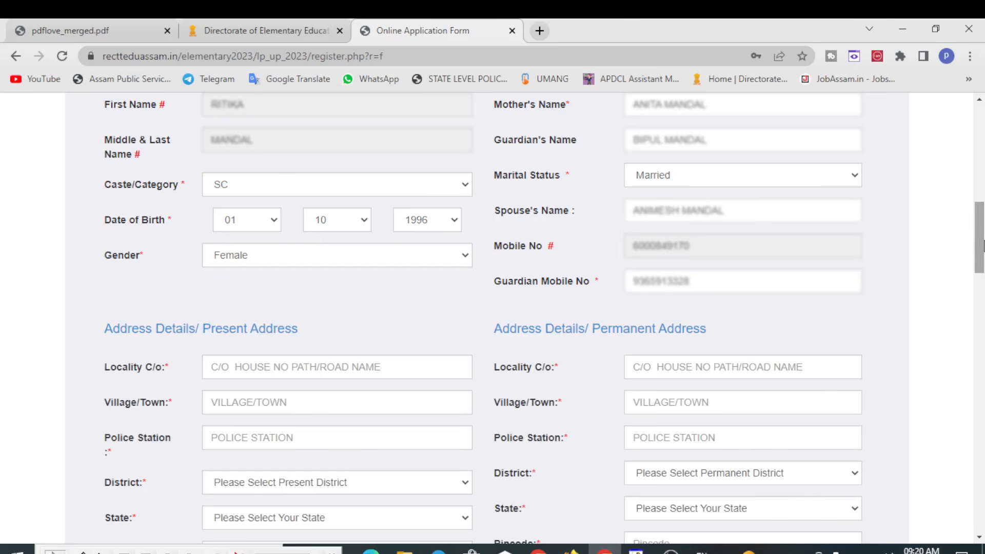
pyautogui.scroll(-2, 980, 259)
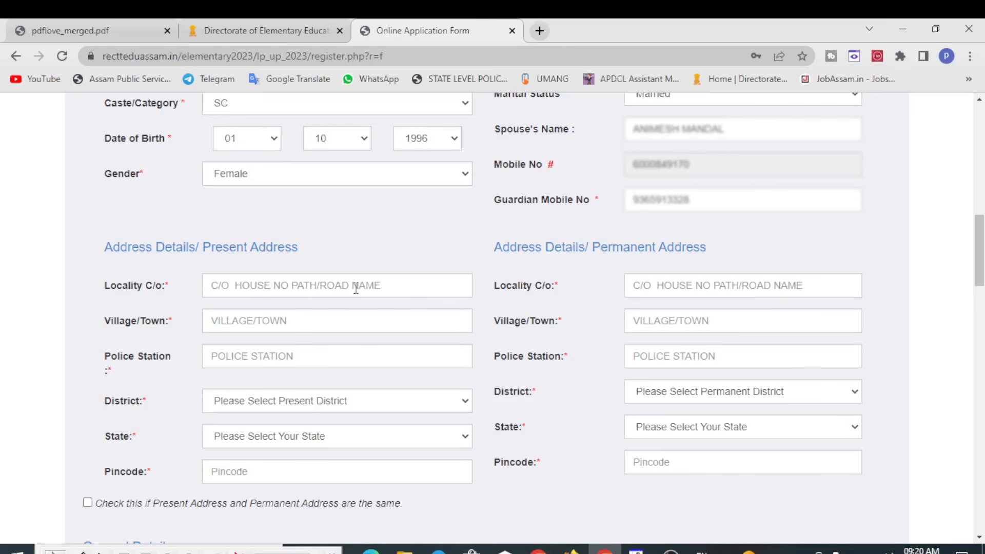
# Step: Enter present-address locality 534 and police station BARPETA ROAD
pyautogui.click(324, 286)
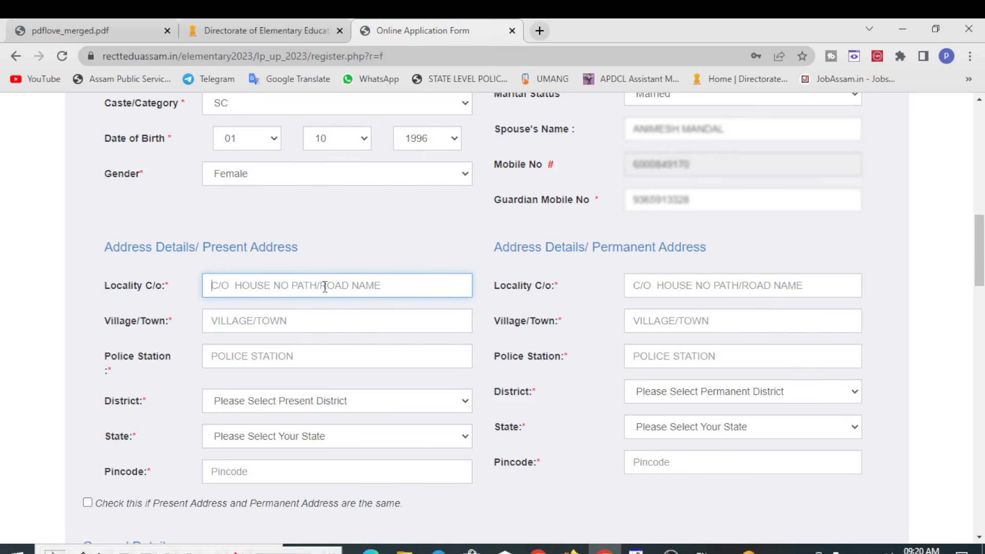
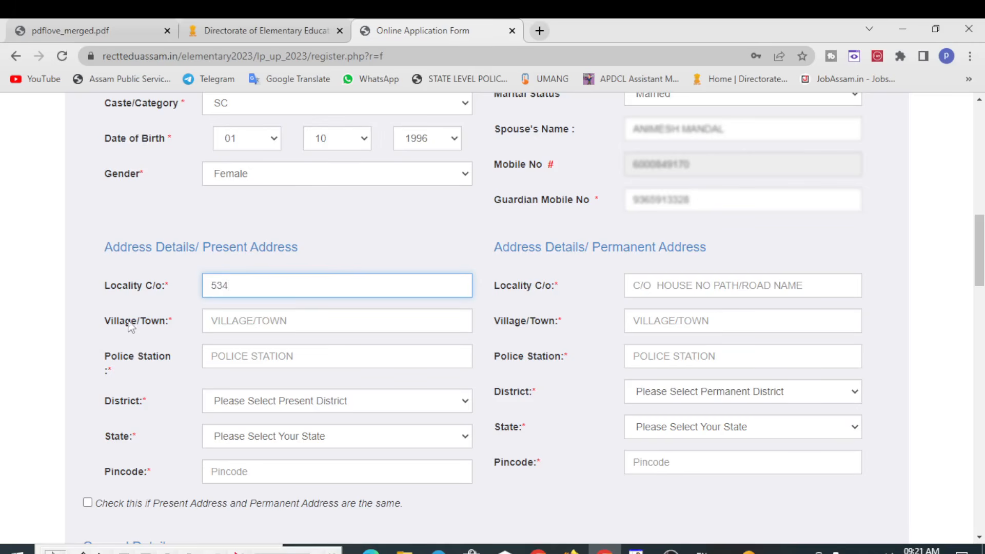
pyautogui.click(183, 314)
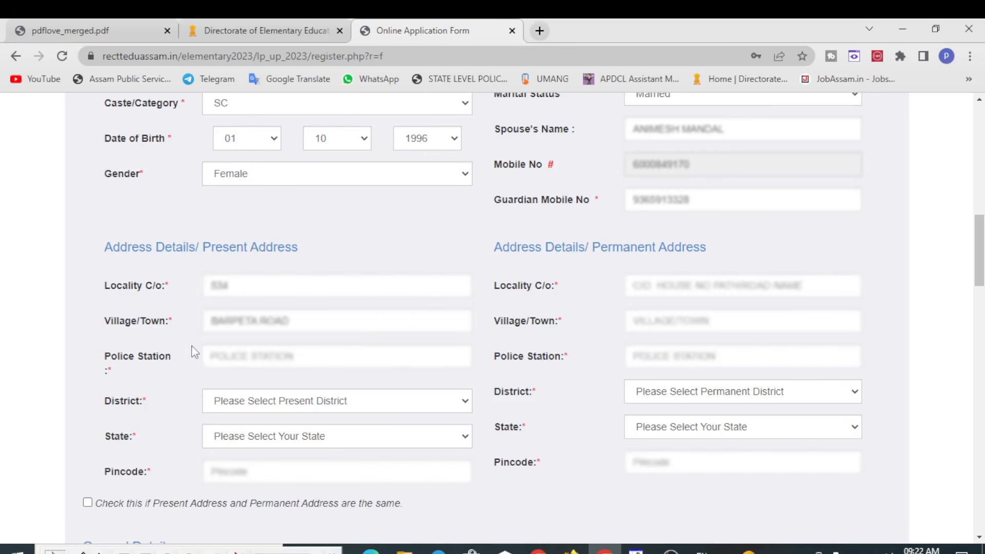
pyautogui.click(225, 352)
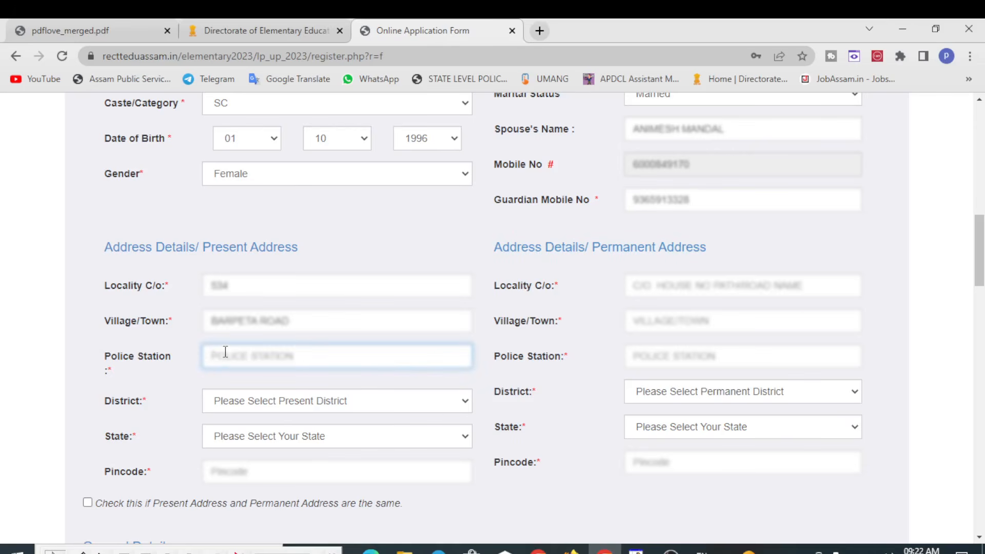
pyautogui.write('BARPETA ROAD')
# Step: Set district BARPETA, state ASSAM and pincode 781312, then copy the address as permanent
pyautogui.click(247, 408)
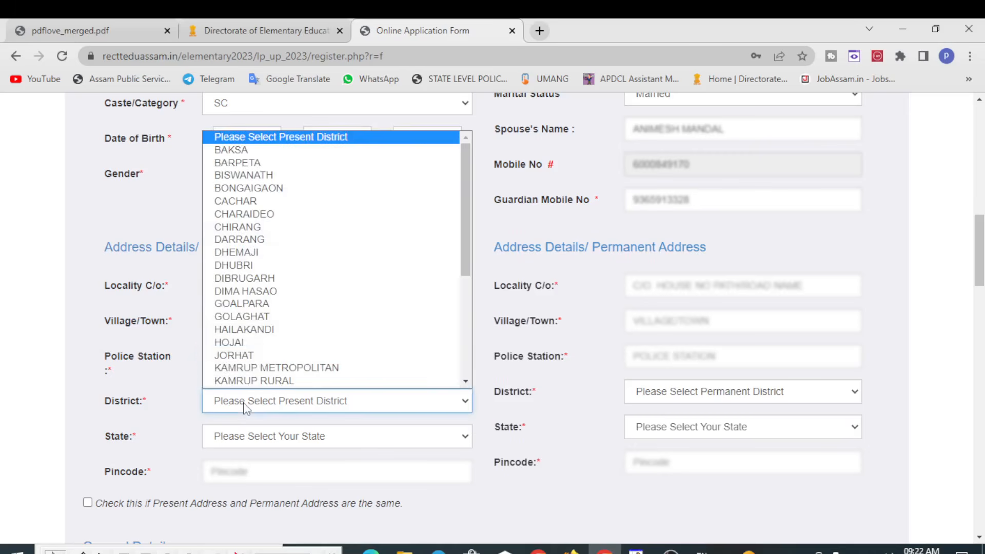
pyautogui.click(245, 163)
pyautogui.click(245, 436)
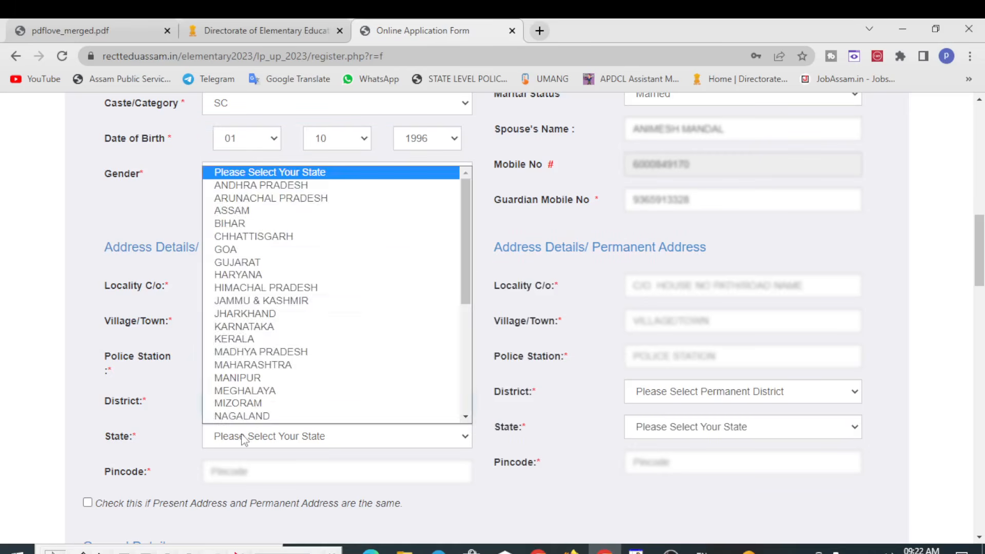
pyautogui.click(236, 211)
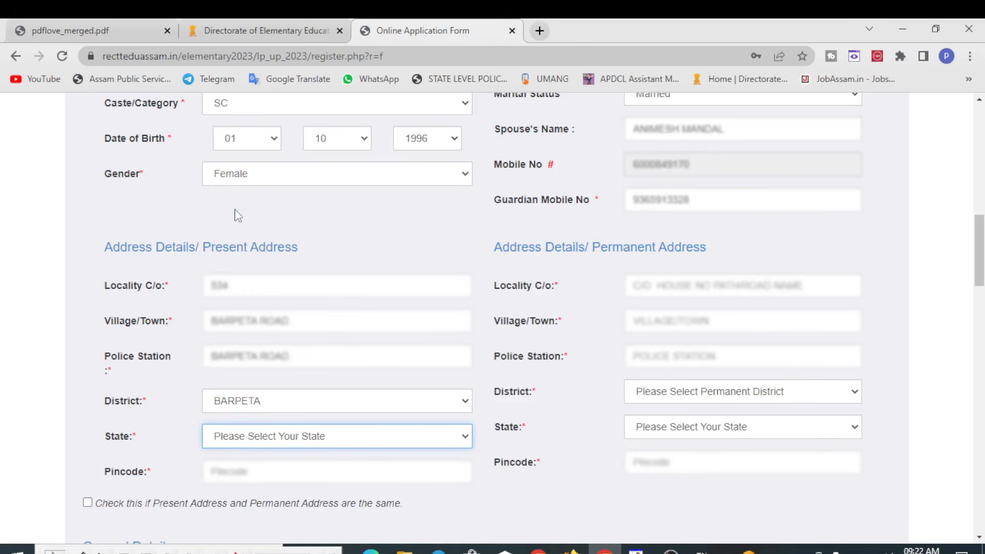
pyautogui.click(235, 471)
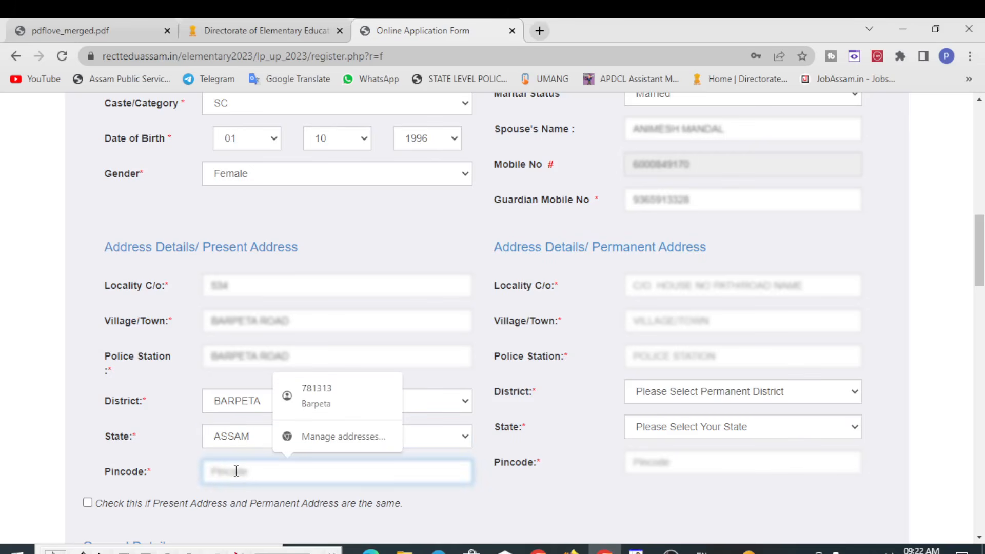
pyautogui.write('781312')
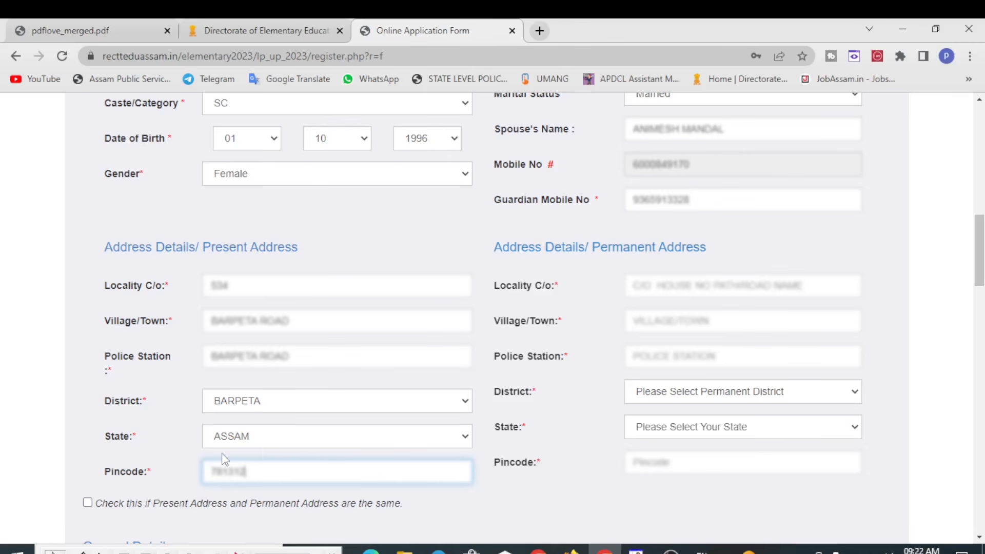
pyautogui.click(88, 502)
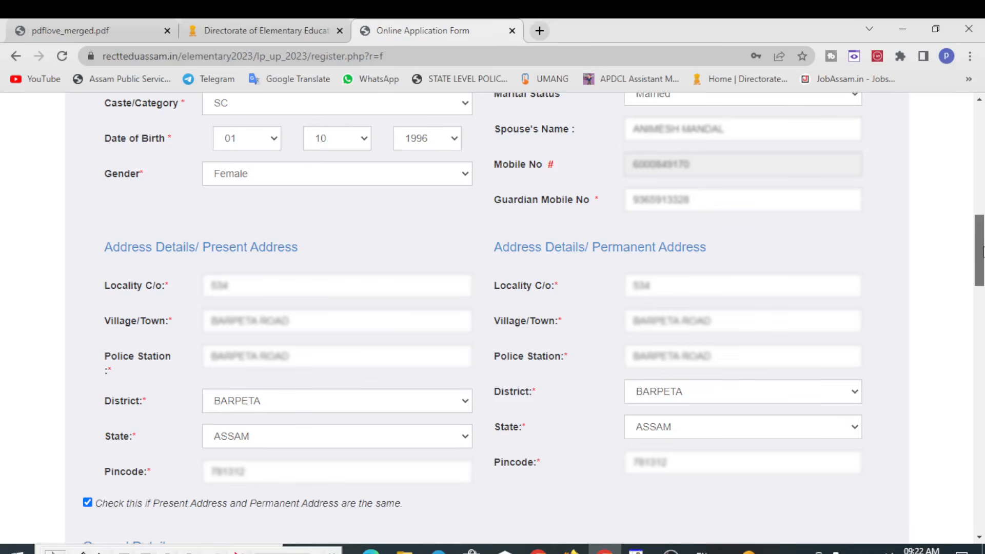
pyautogui.moveTo(983, 251); pyautogui.dragTo(979, 307)
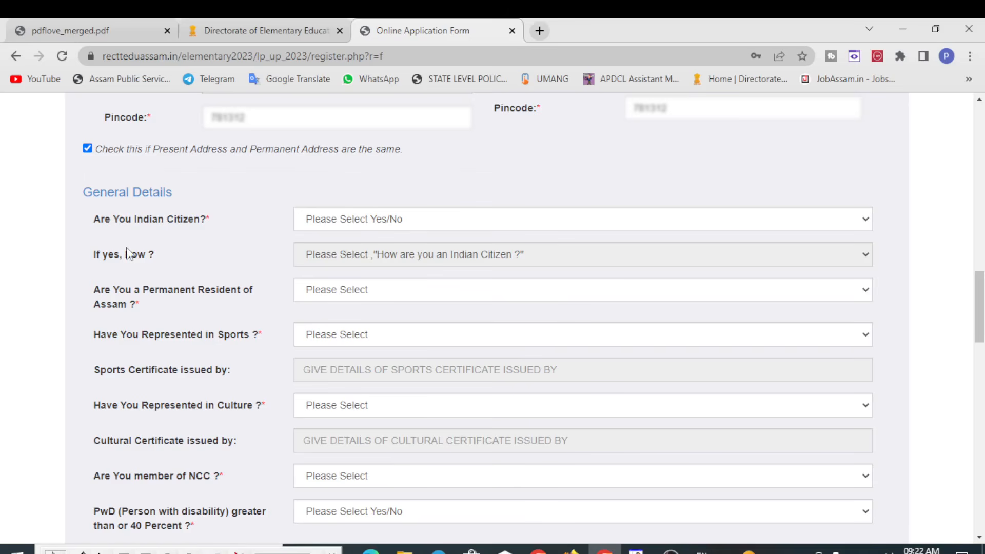
# Step: Answer Yes to Indian citizen (acquired by birth) and Yes to permanent resident of Assam
pyautogui.click(357, 220)
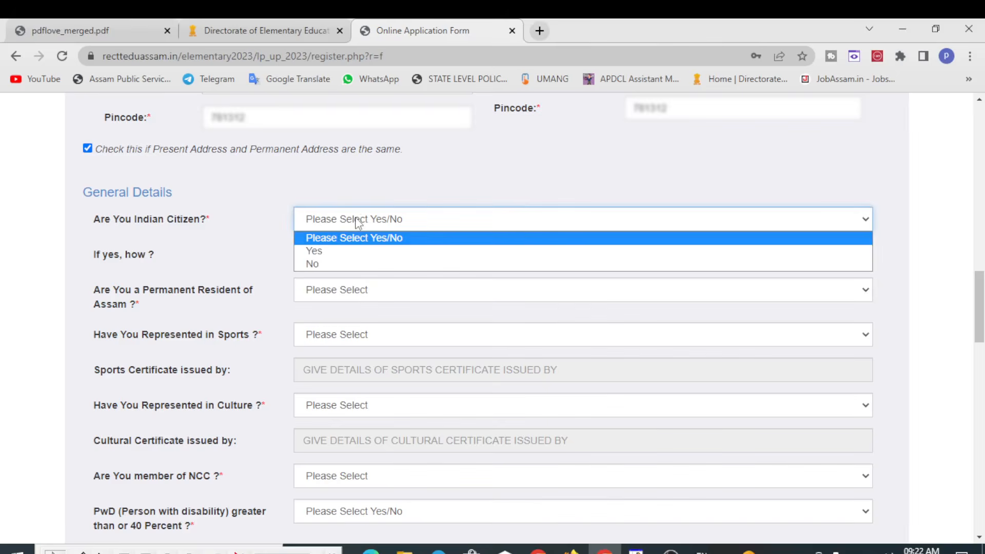
pyautogui.click(323, 251)
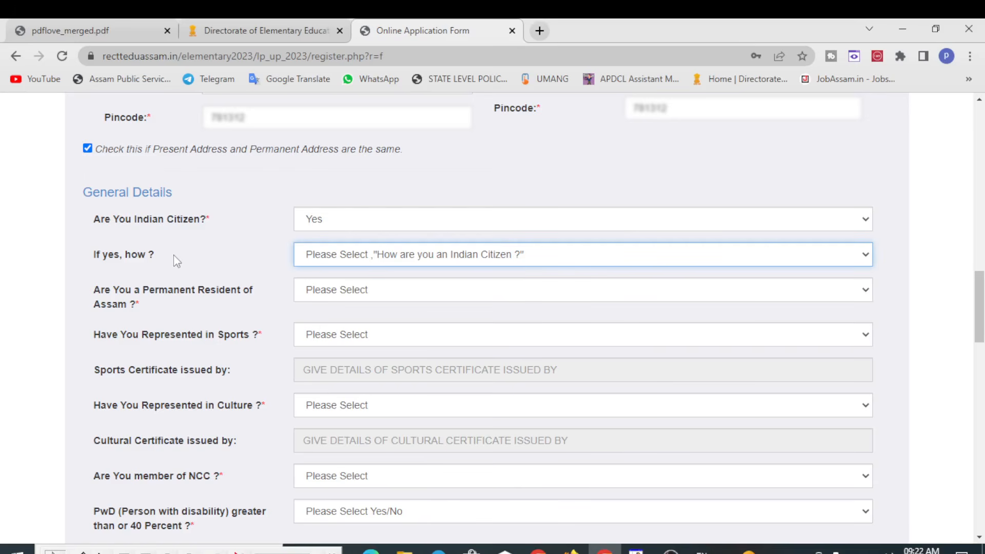
pyautogui.click(336, 256)
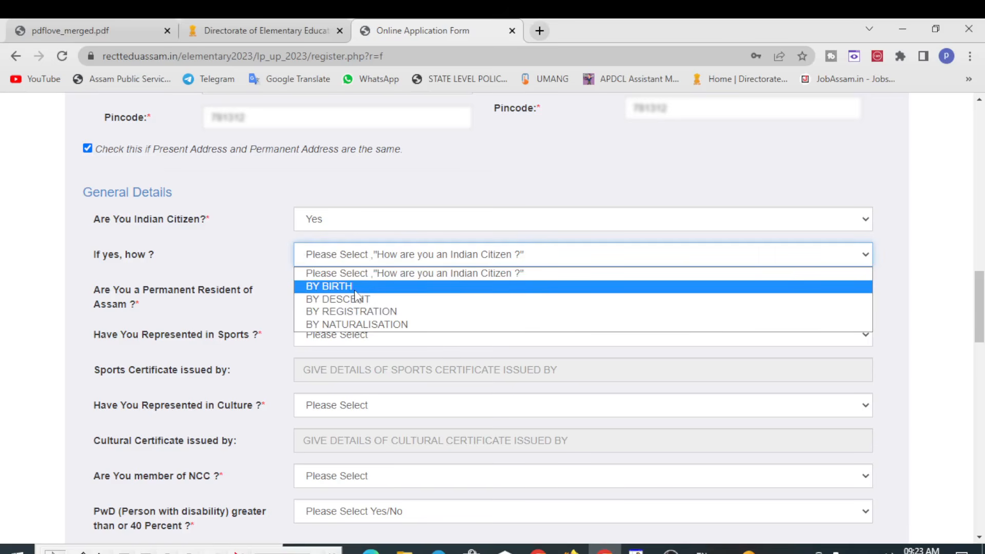
pyautogui.click(338, 289)
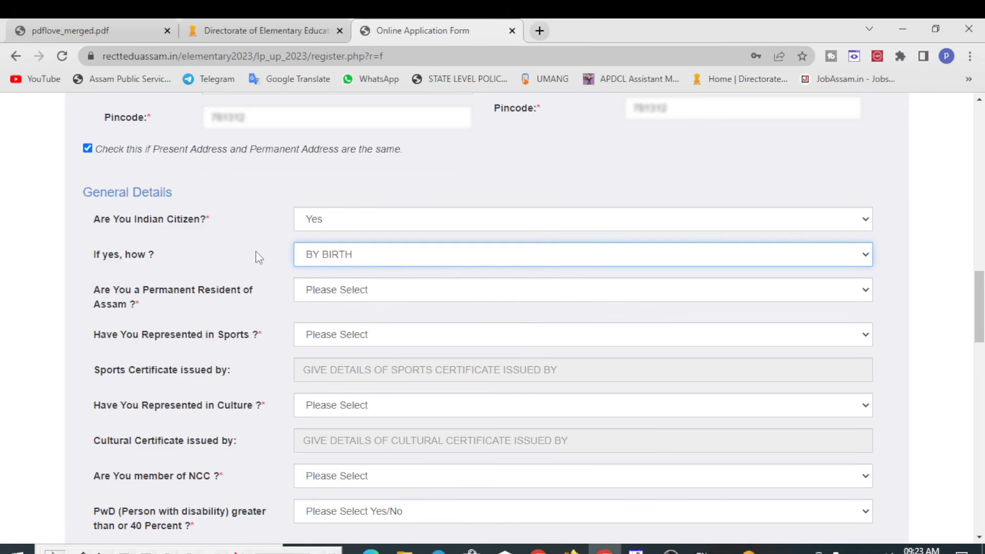
pyautogui.click(330, 293)
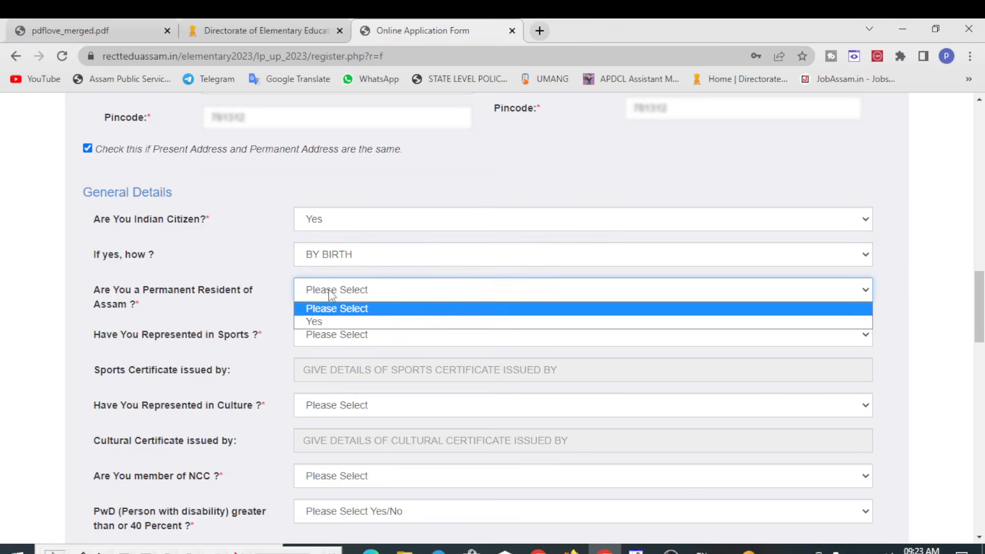
pyautogui.click(319, 321)
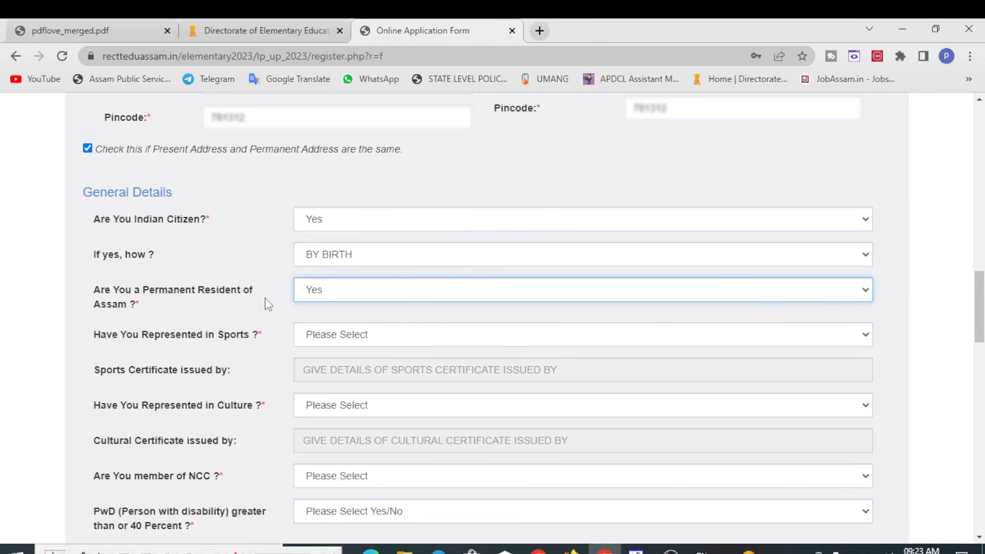
# Step: Answer No to sports representation, culture representation and NCC membership
pyautogui.click(329, 340)
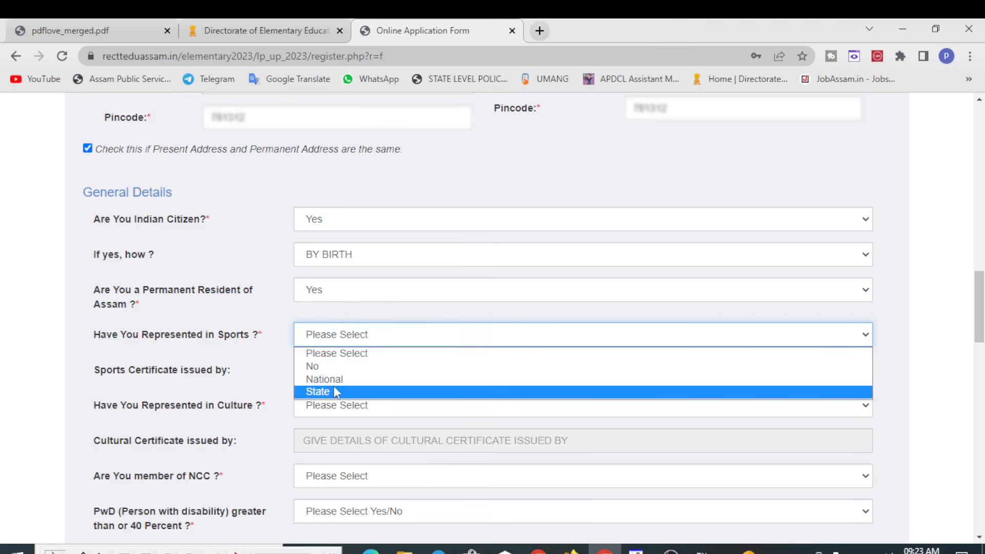
pyautogui.click(319, 368)
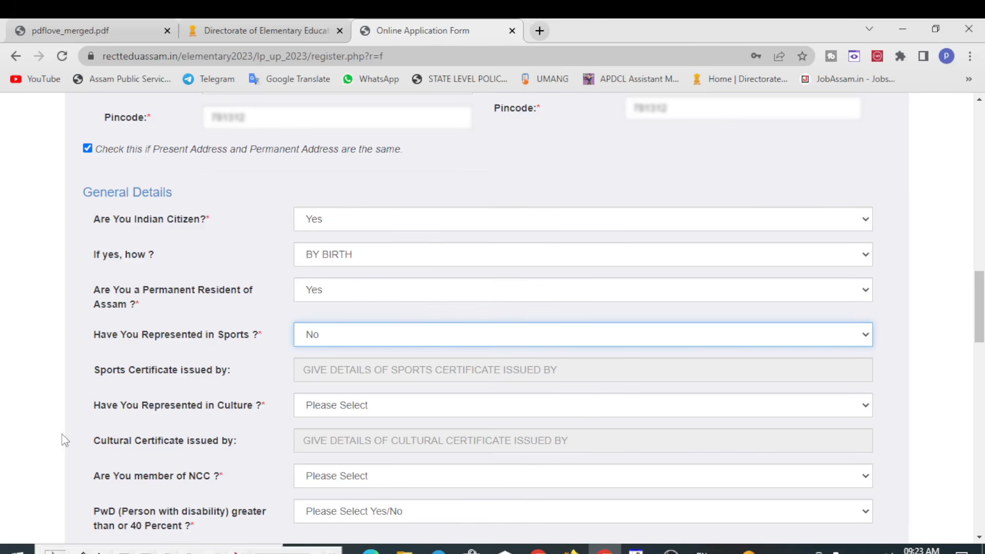
pyautogui.click(316, 409)
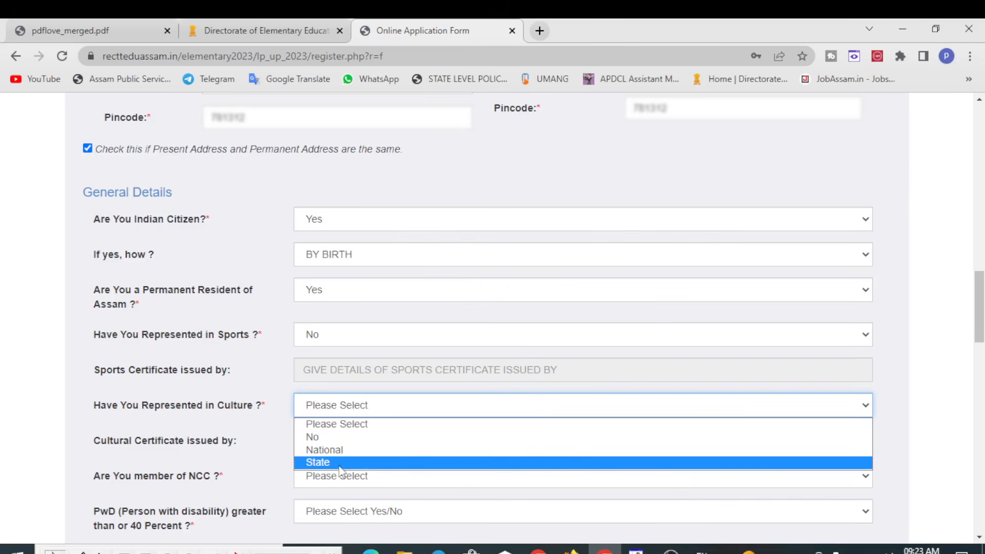
pyautogui.click(314, 436)
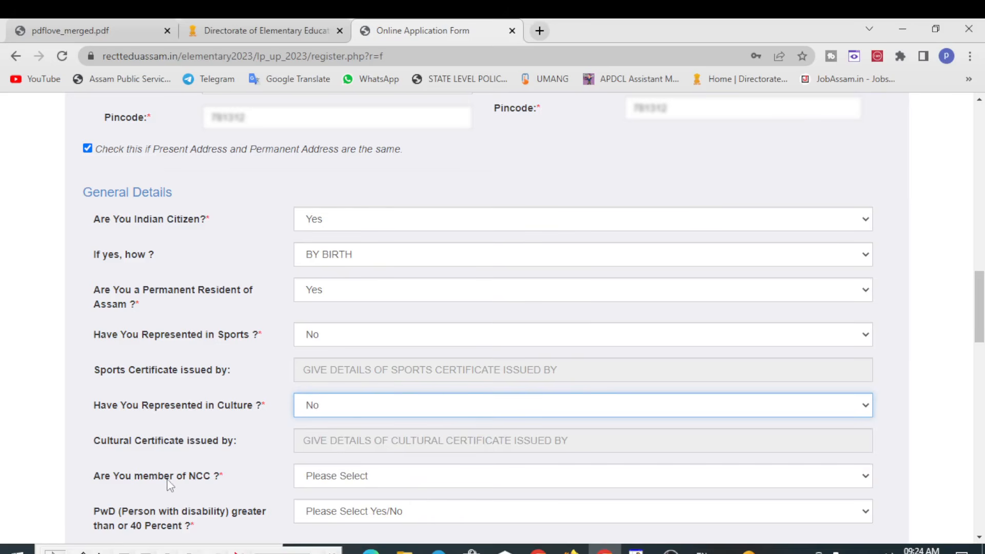
pyautogui.click(319, 480)
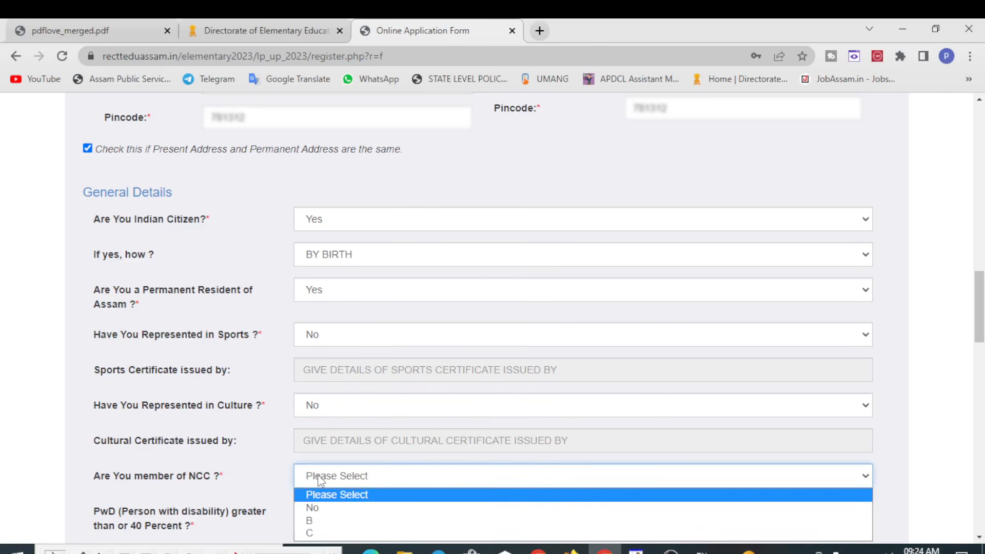
pyautogui.click(312, 510)
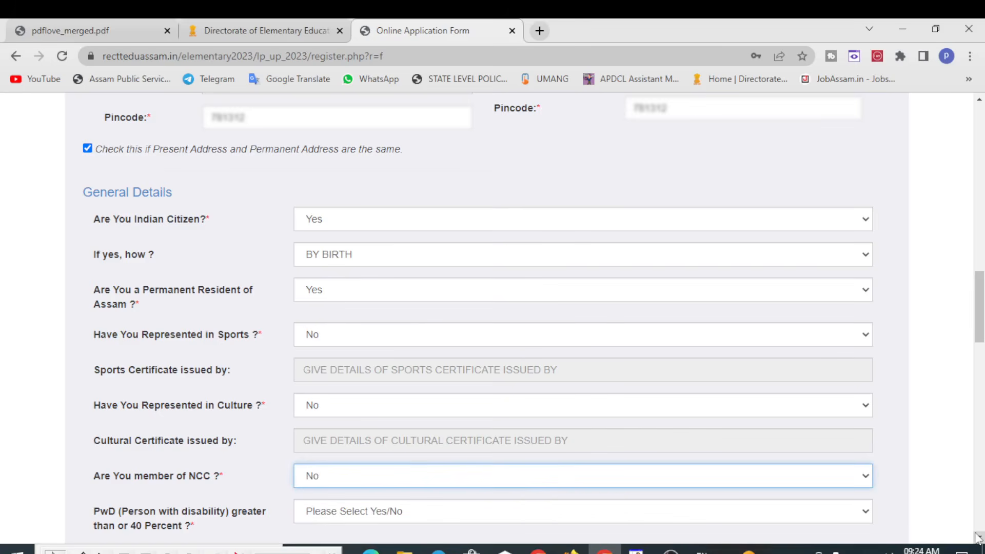
# Step: Set the PwD 40%-or-more disability answer to No, reverting an initial Yes
pyautogui.scroll(-3, 980, 540)
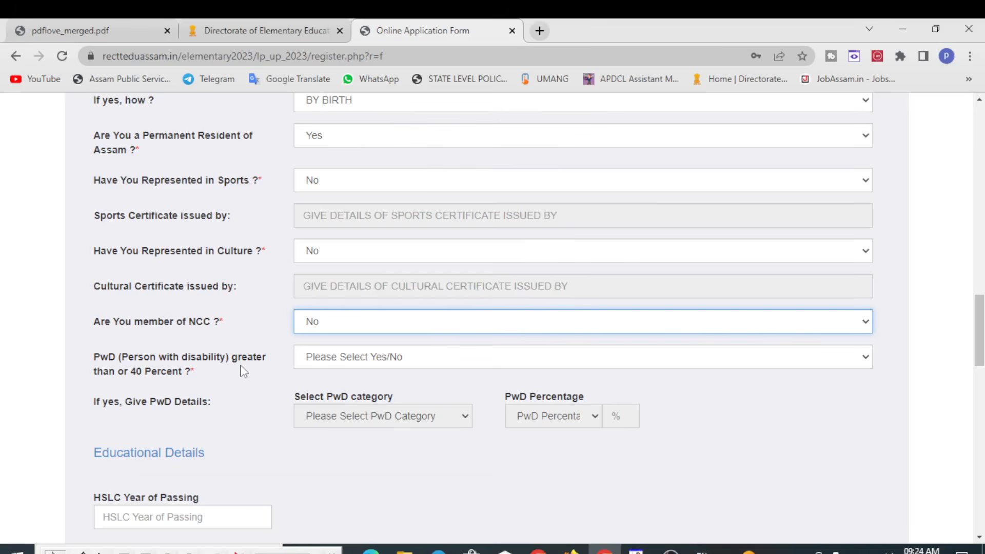
pyautogui.click(316, 364)
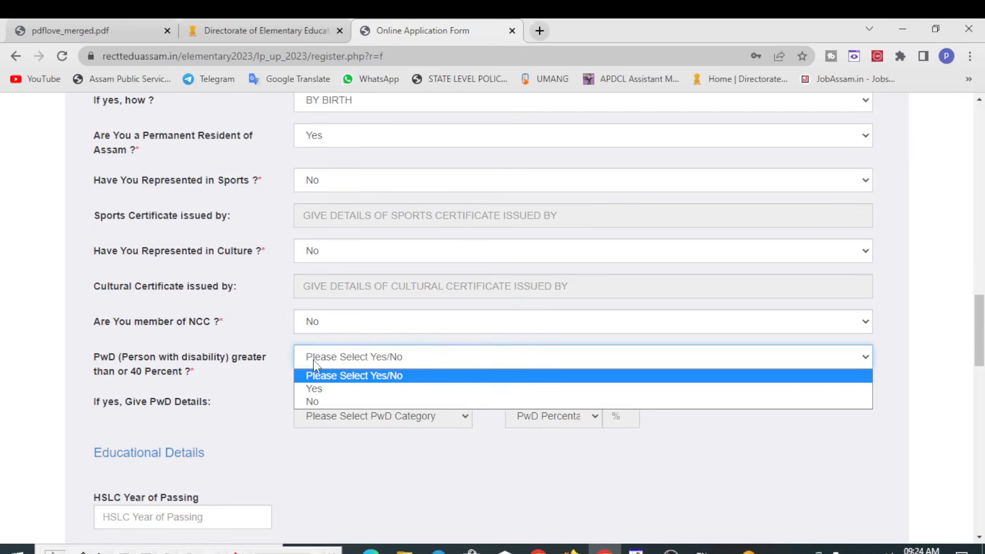
pyautogui.click(314, 391)
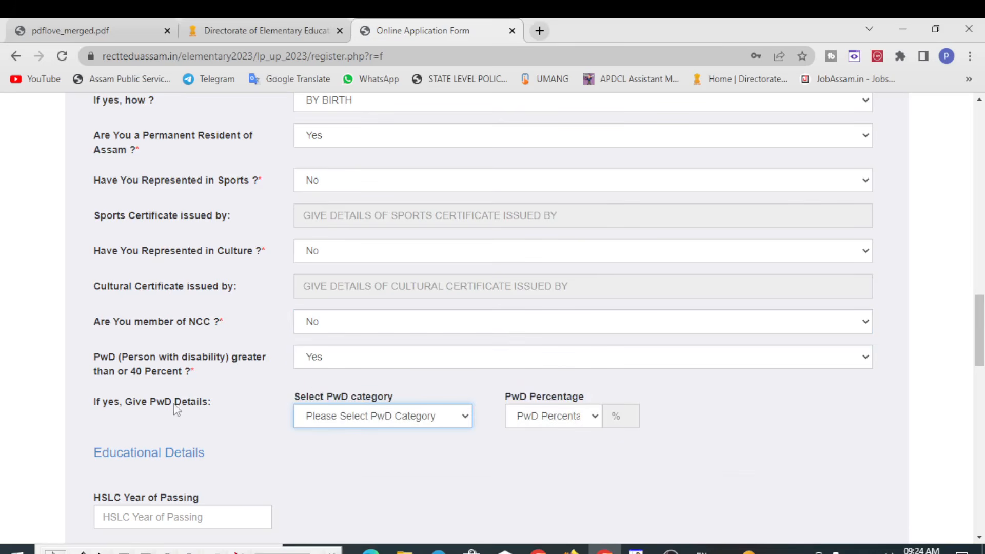
pyautogui.click(350, 420)
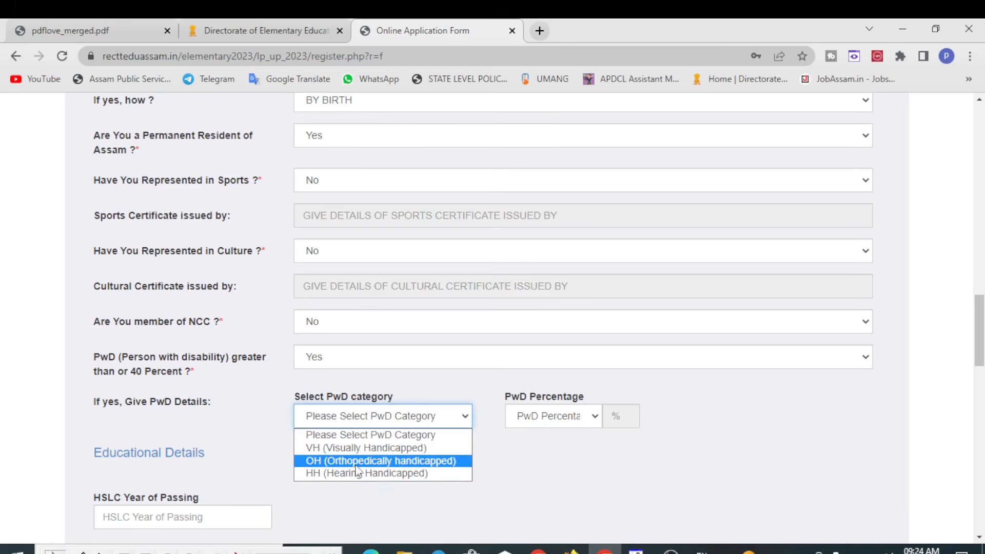
pyautogui.click(558, 418)
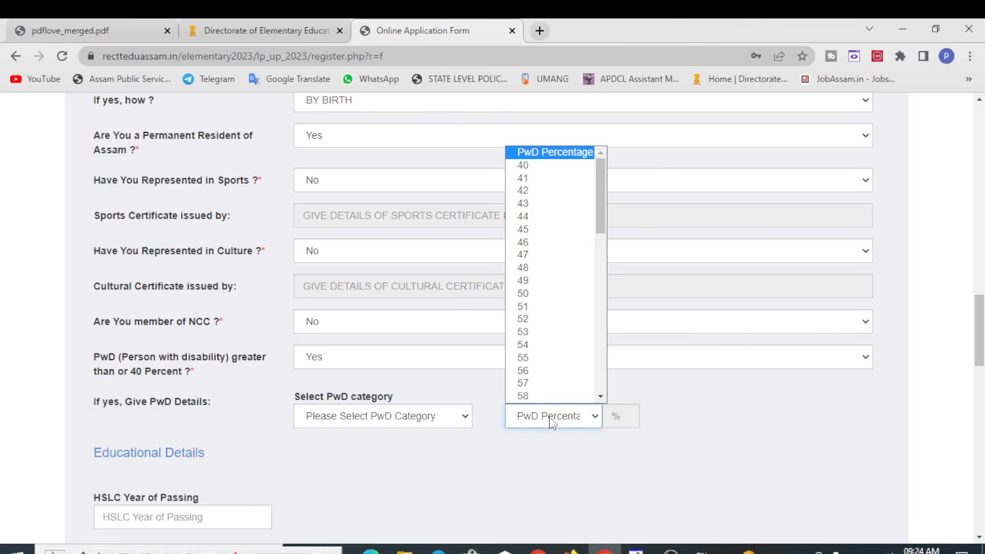
pyautogui.click(554, 421)
pyautogui.click(309, 358)
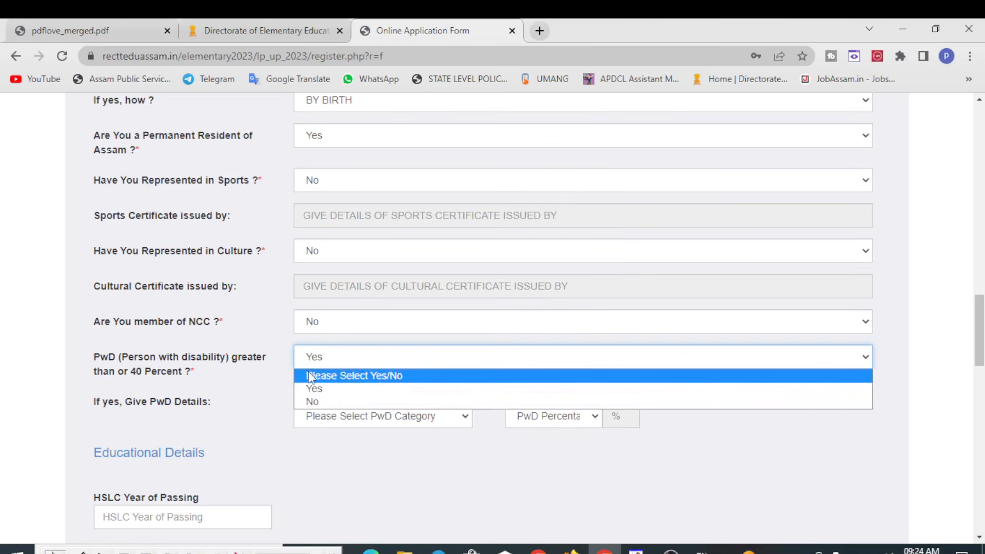
pyautogui.click(313, 403)
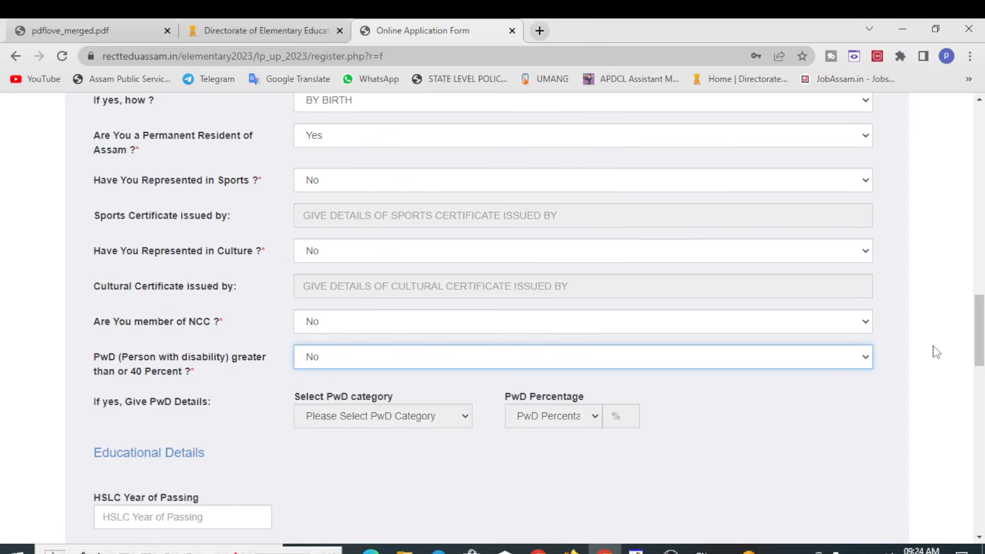
pyautogui.moveTo(980, 313); pyautogui.dragTo(980, 354)
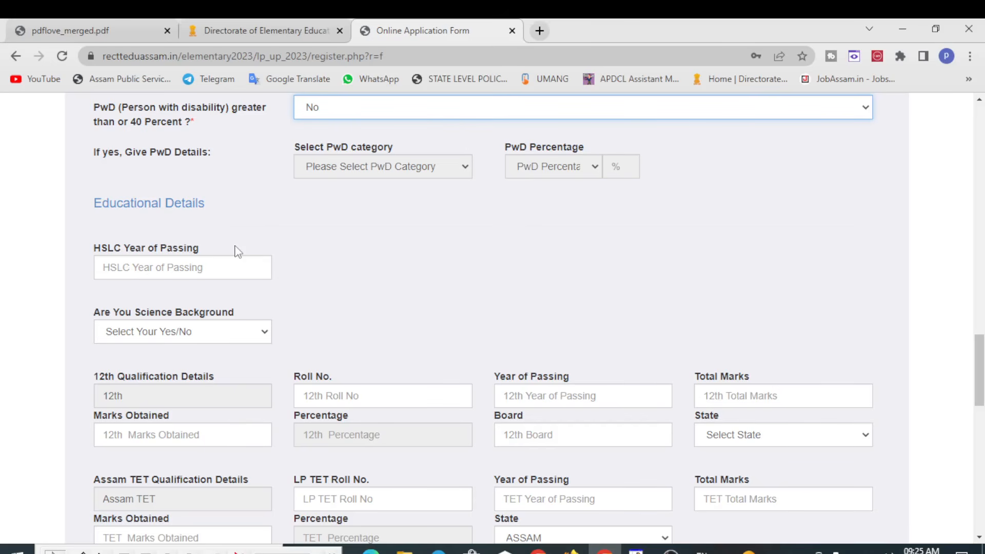
# Step: Enter HSLC passing year 2011, answer Yes to science background, and choose PCM subjects
pyautogui.click(164, 263)
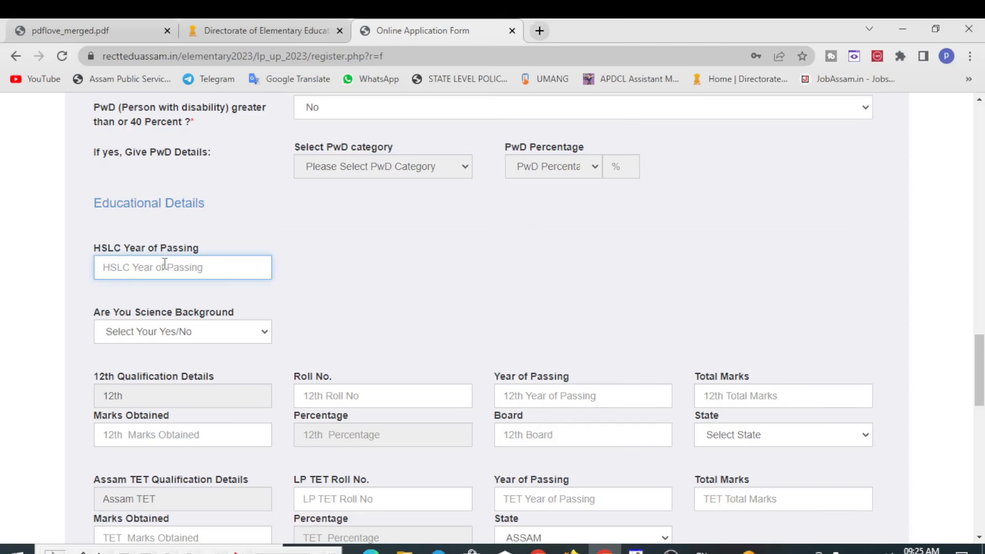
pyautogui.write('2011')
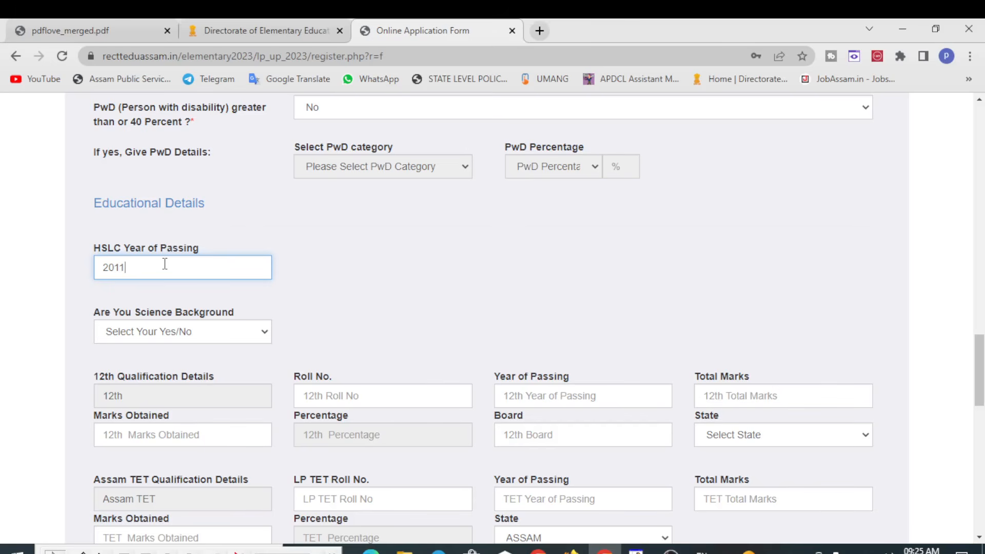
pyautogui.click(155, 333)
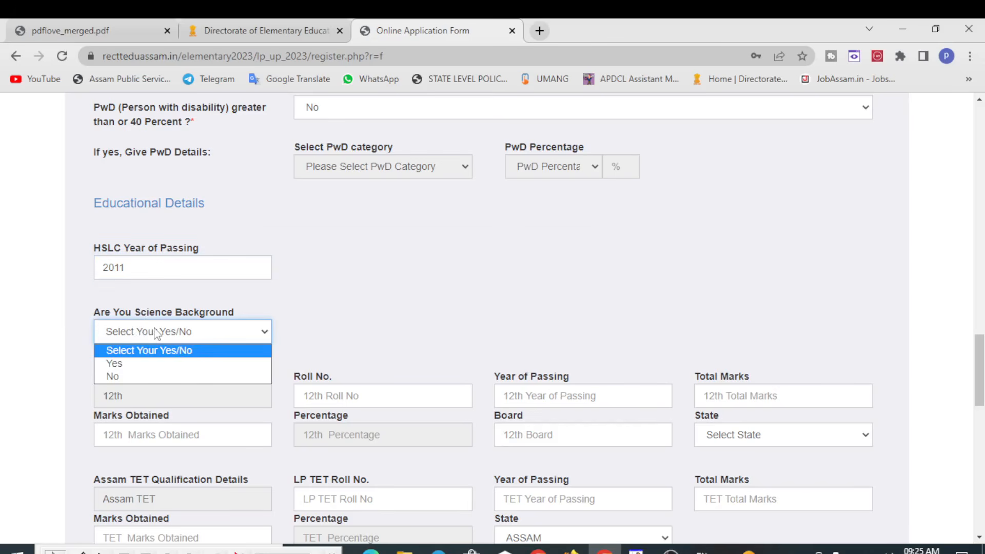
pyautogui.click(114, 363)
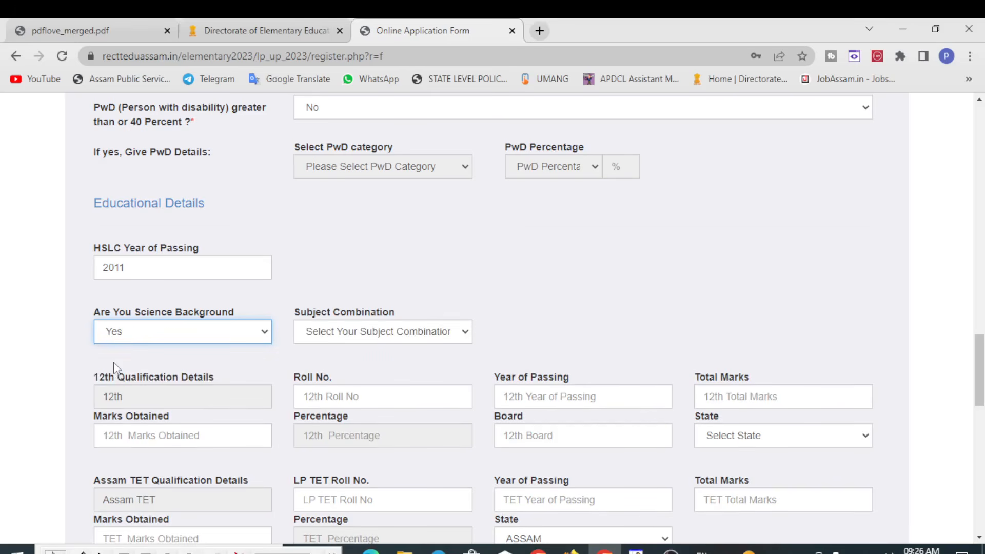
pyautogui.click(334, 338)
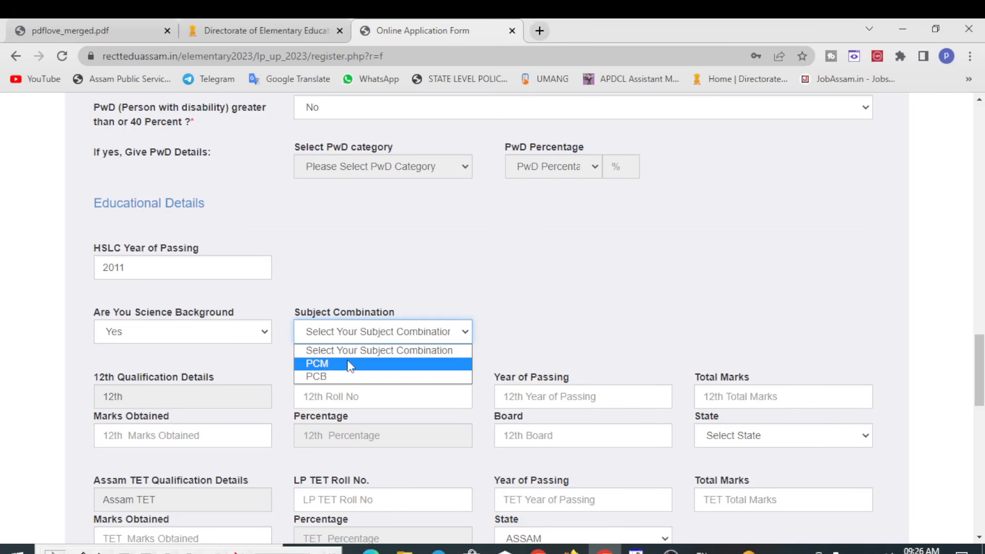
pyautogui.click(333, 364)
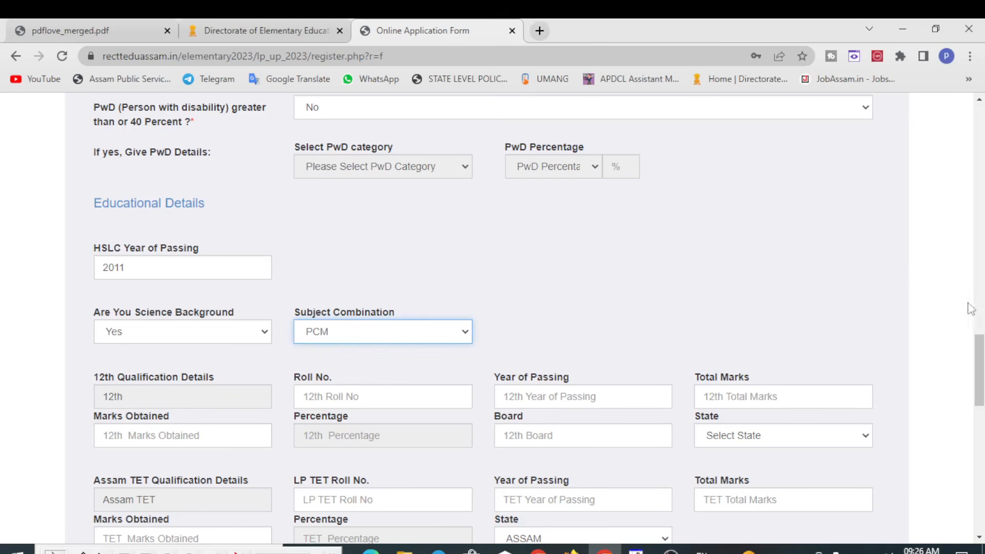
pyautogui.moveTo(980, 356); pyautogui.dragTo(980, 373)
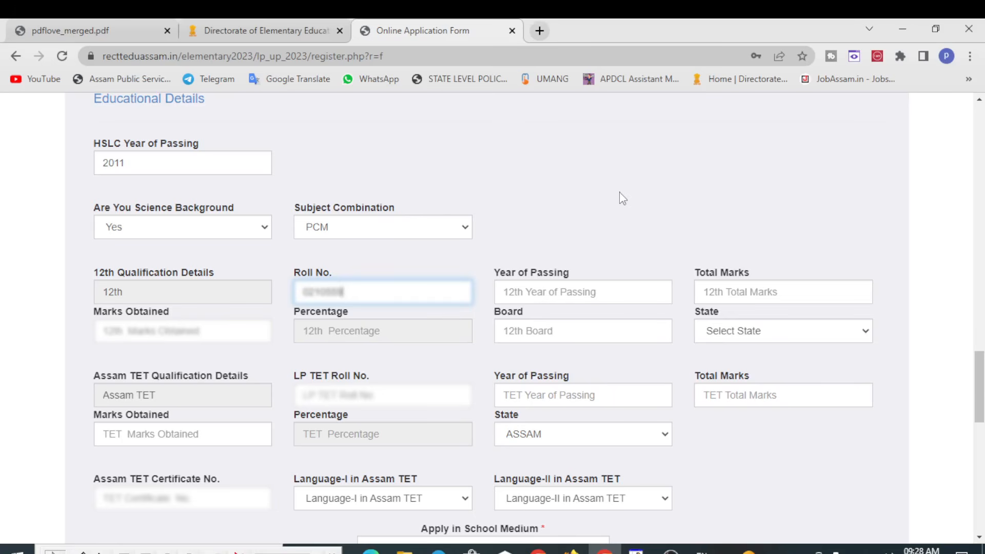
# Step: Fill 12th details: year 2013, total 500, obtained 412, board AHSEC, state ASSAM
pyautogui.click(526, 291)
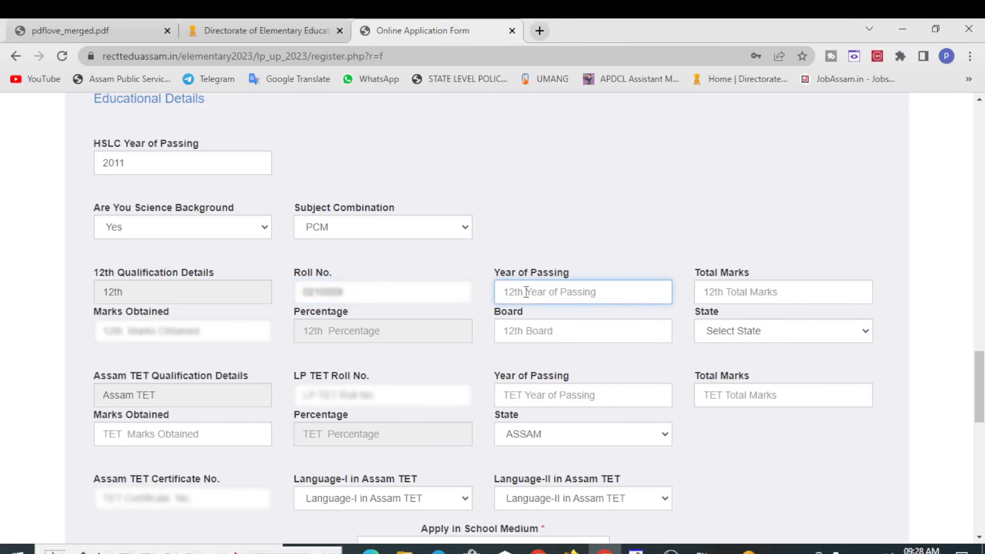
pyautogui.write('2013')
pyautogui.click(731, 289)
pyautogui.write('500')
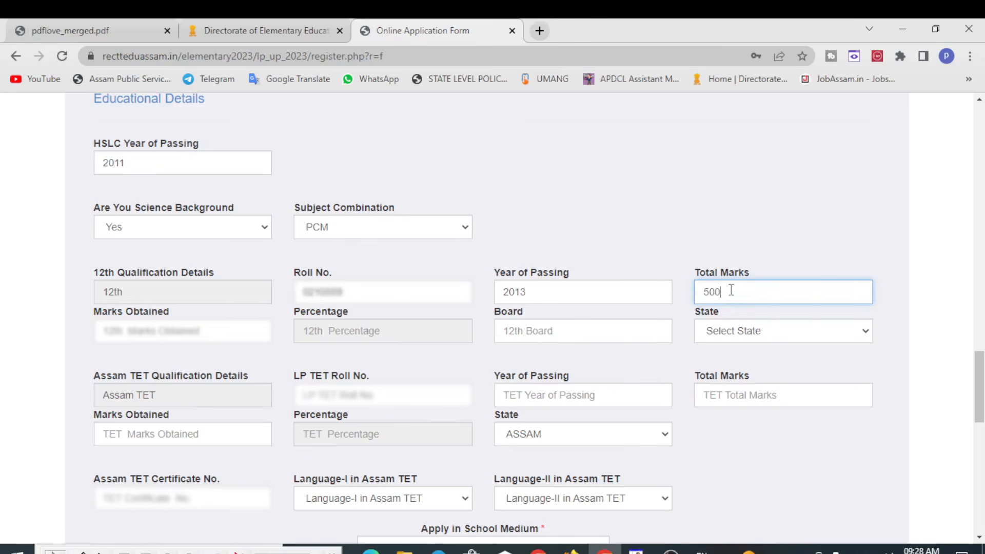
pyautogui.click(131, 330)
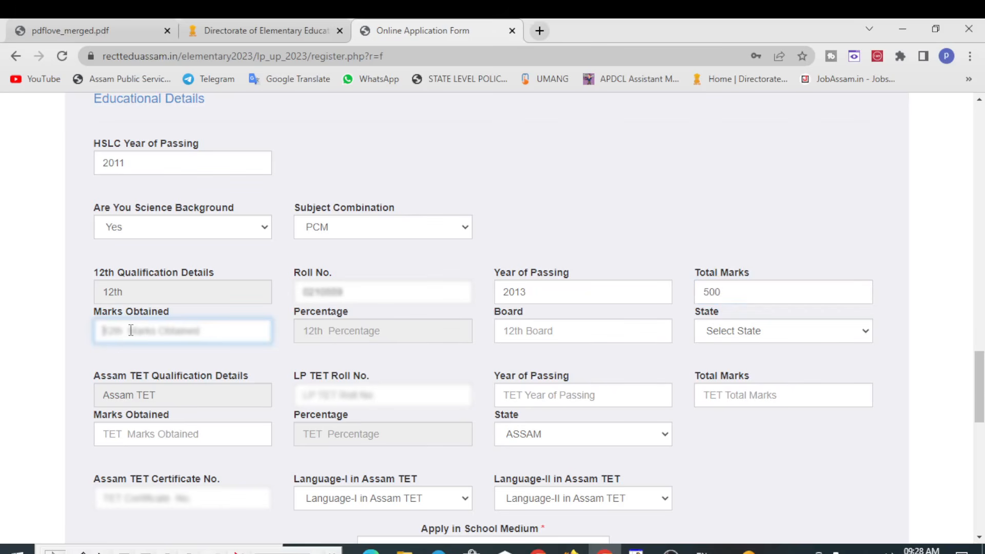
pyautogui.write('41')
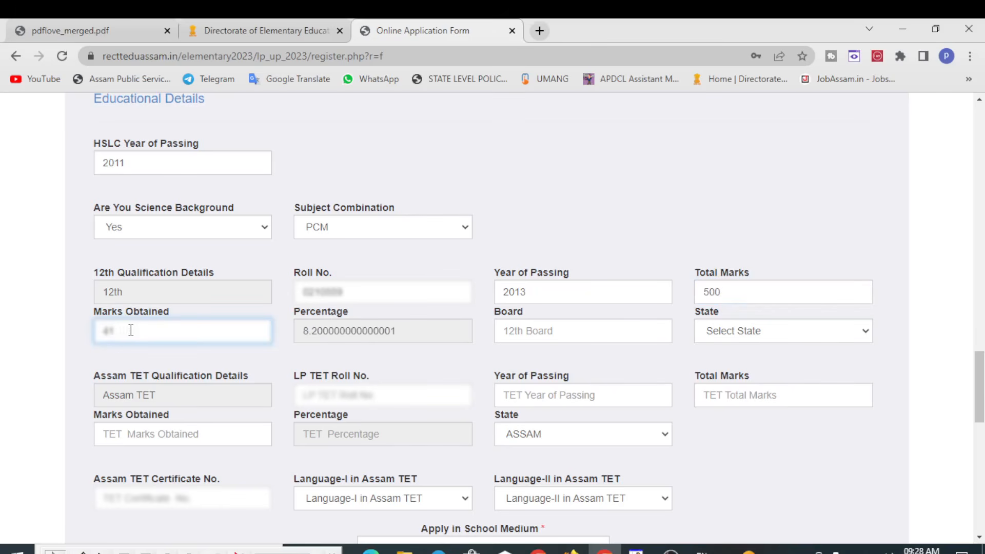
pyautogui.write('2')
pyautogui.click(555, 331)
pyautogui.write('AHSEC')
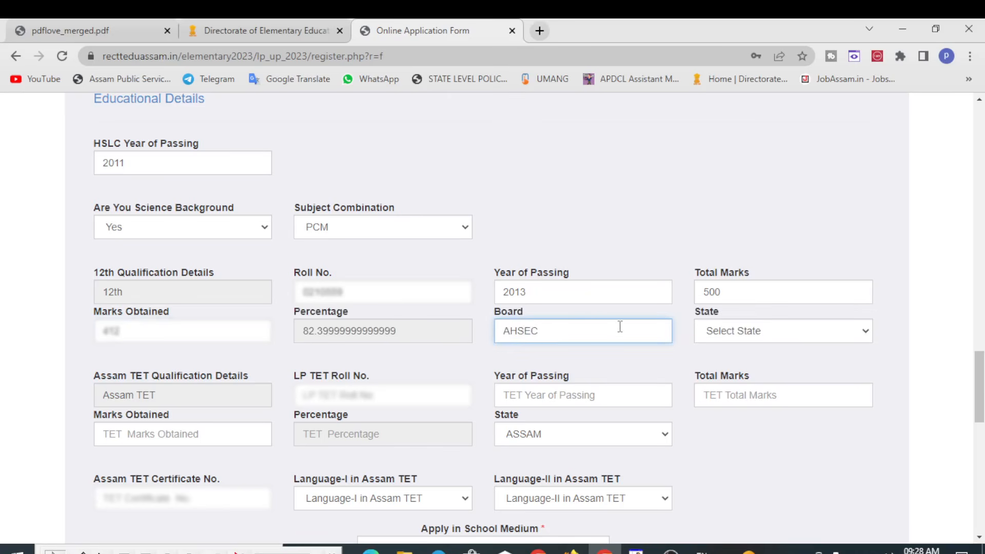
pyautogui.click(726, 334)
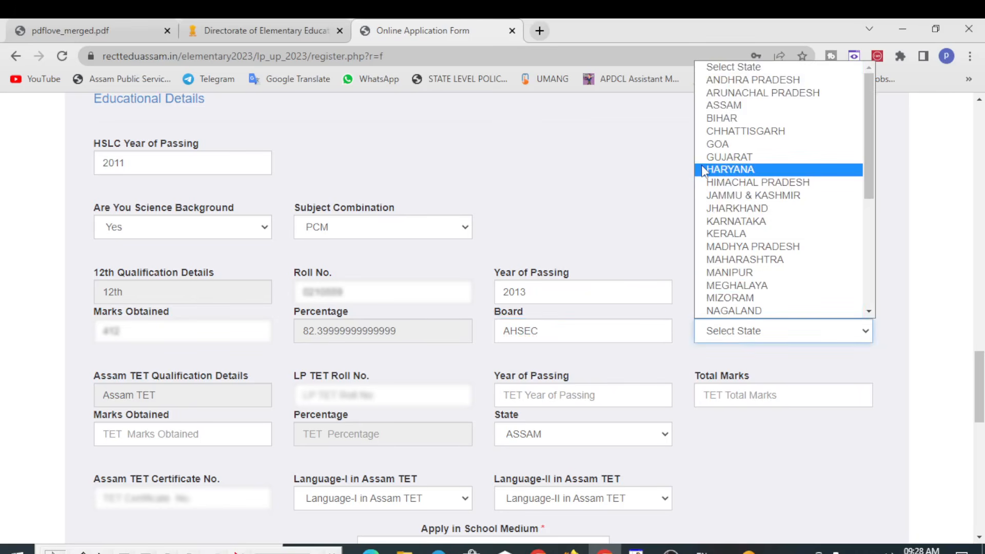
pyautogui.click(721, 106)
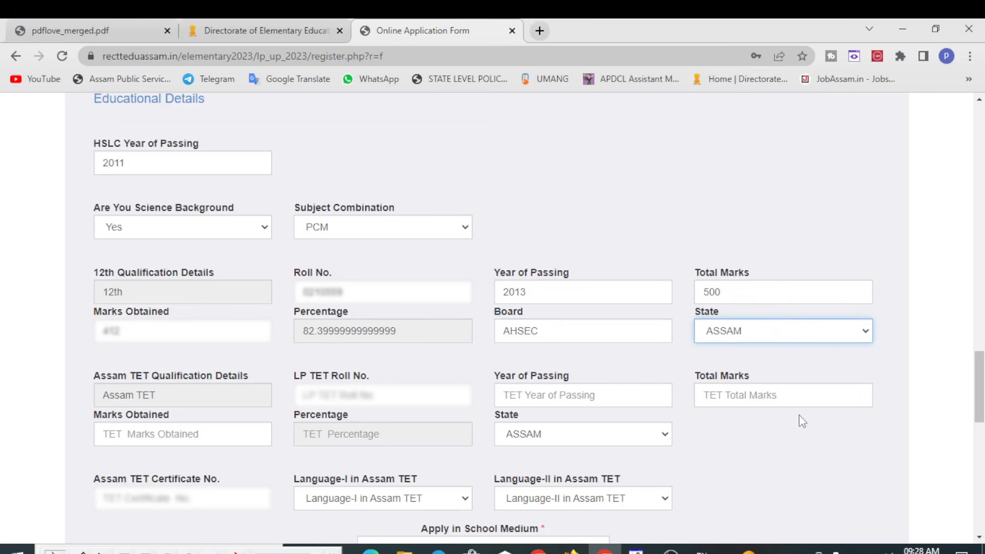
pyautogui.click(979, 537)
pyautogui.click(978, 536)
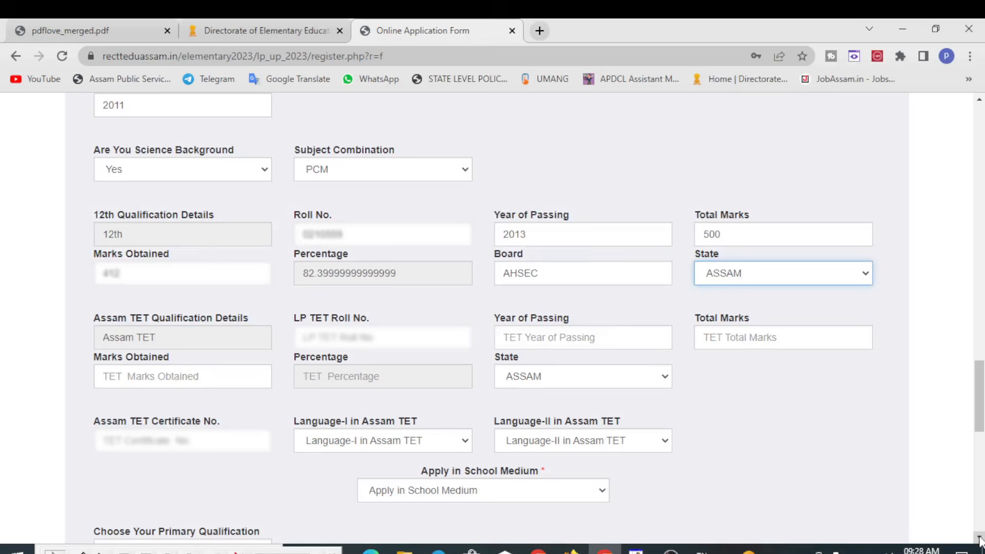
pyautogui.click(978, 536)
# Step: Enter the LP TET roll number, total marks 150 and marks obtained 112
pyautogui.click(979, 536)
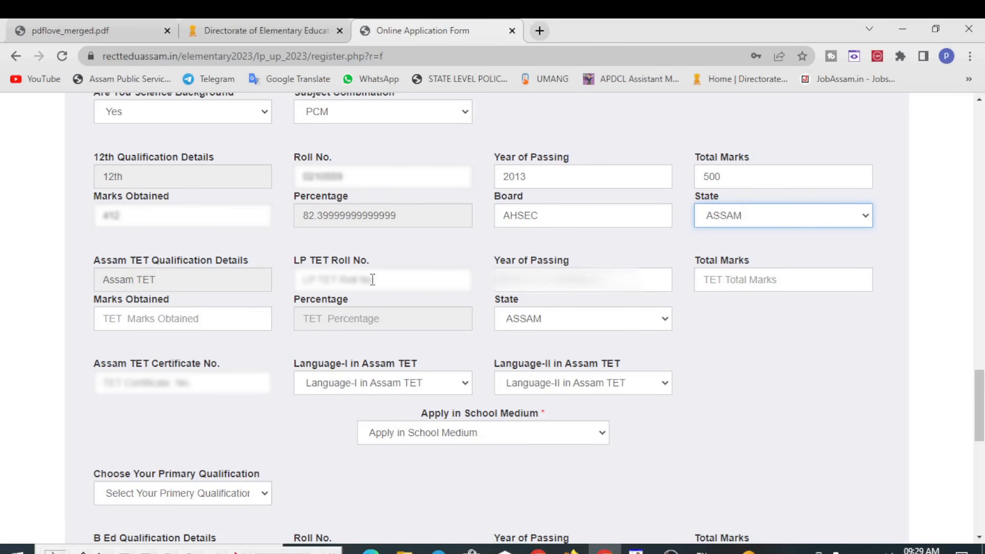
pyautogui.click(359, 279)
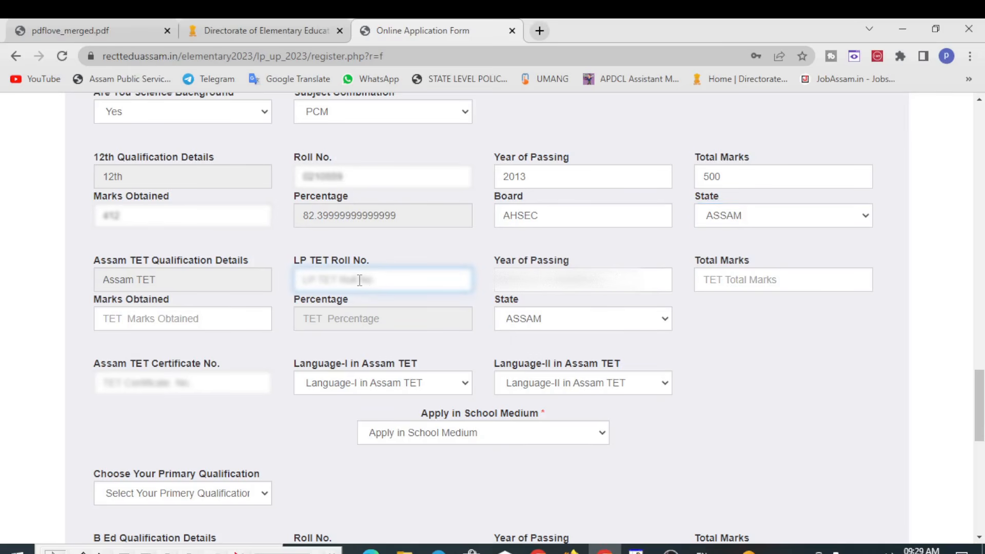
pyautogui.click(544, 280)
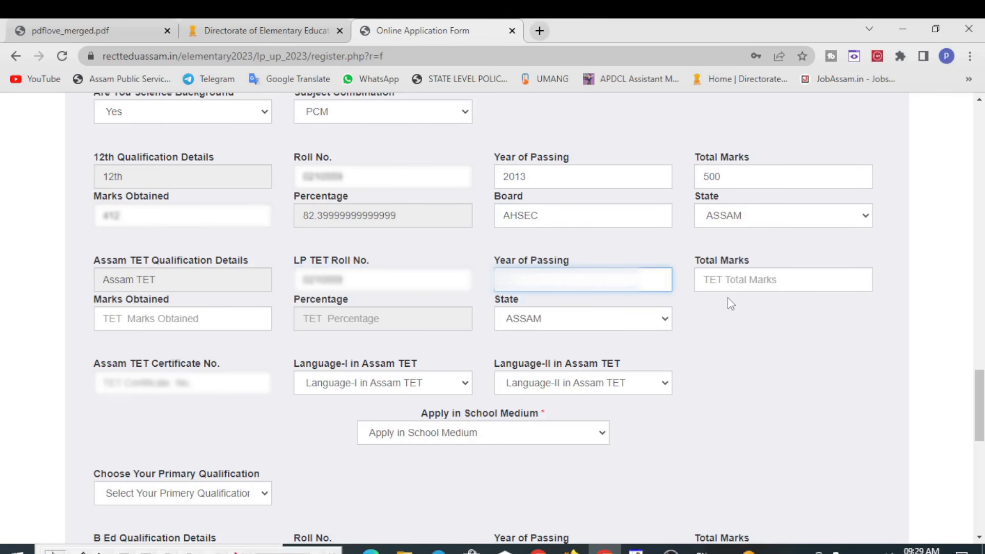
pyautogui.click(725, 280)
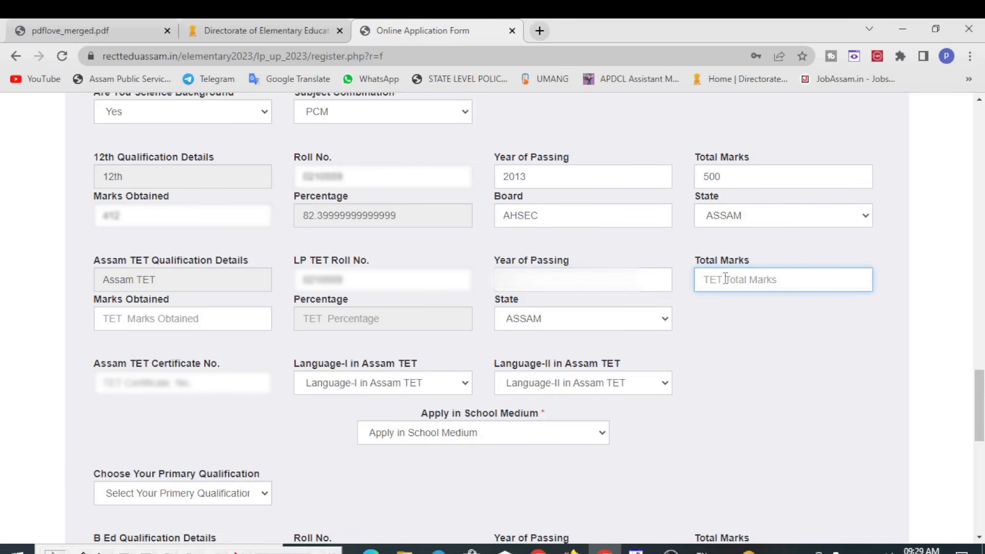
pyautogui.write('150')
pyautogui.click(192, 319)
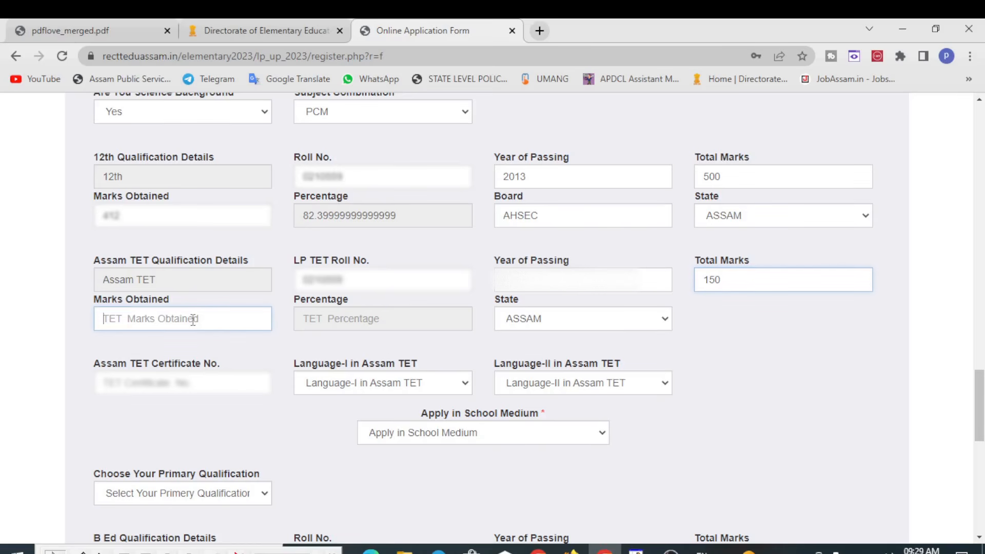
pyautogui.write('112')
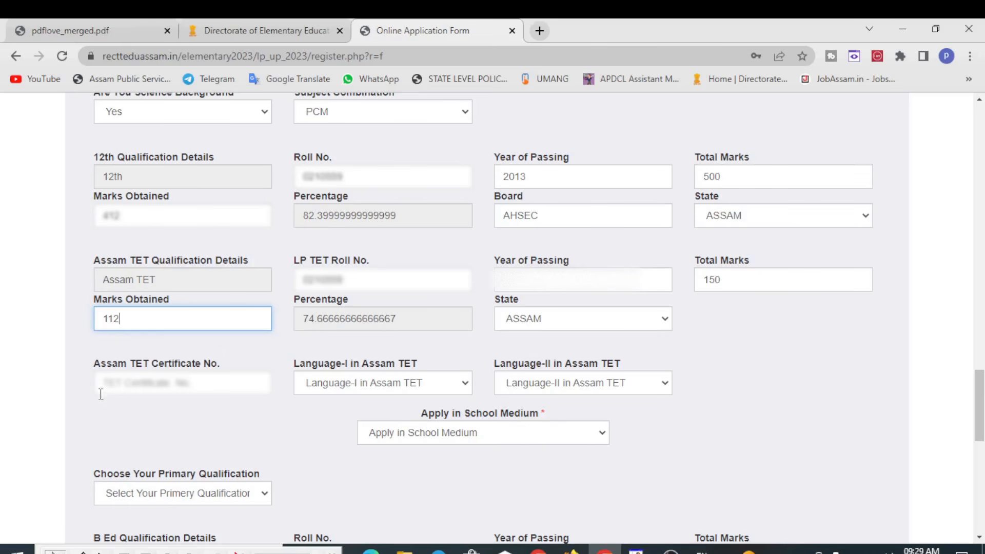
# Step: Paste in the Assam TET certificate number, completing it by typing
pyautogui.click(178, 382)
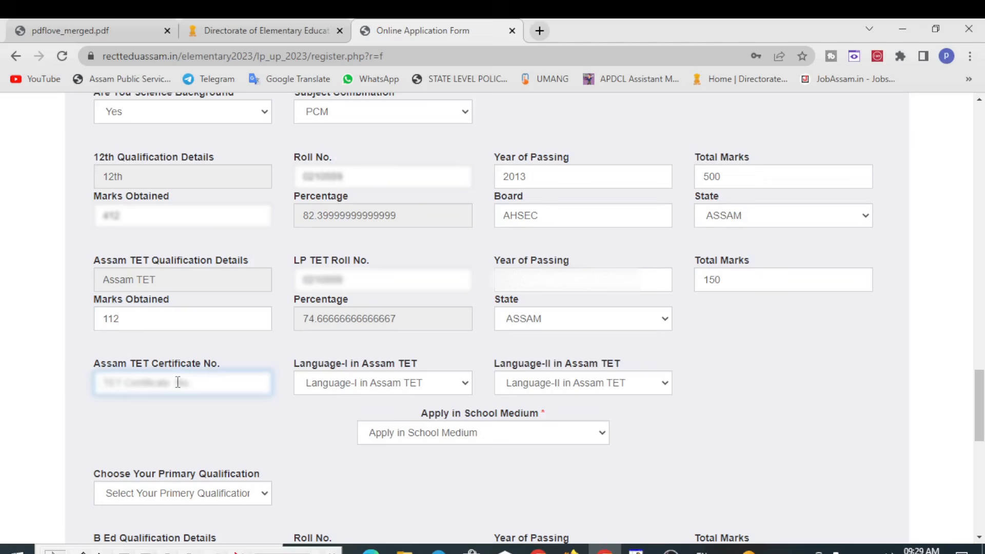
pyautogui.hotkey('ctrl', 'v')
pyautogui.write('123')
pyautogui.click(325, 384)
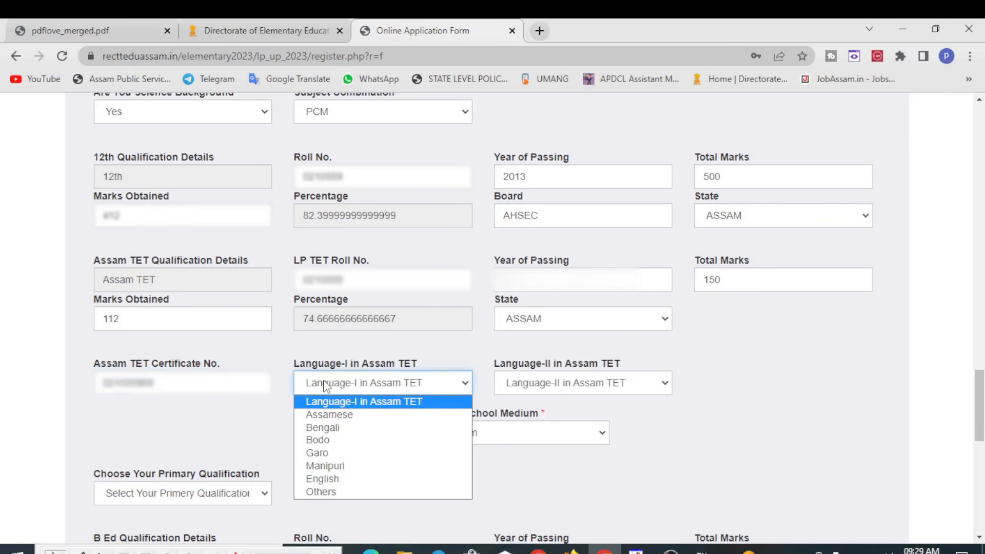
# Step: Choose Assamese for TET Language-I, English for Language-II, and Assamese school medium
pyautogui.click(334, 418)
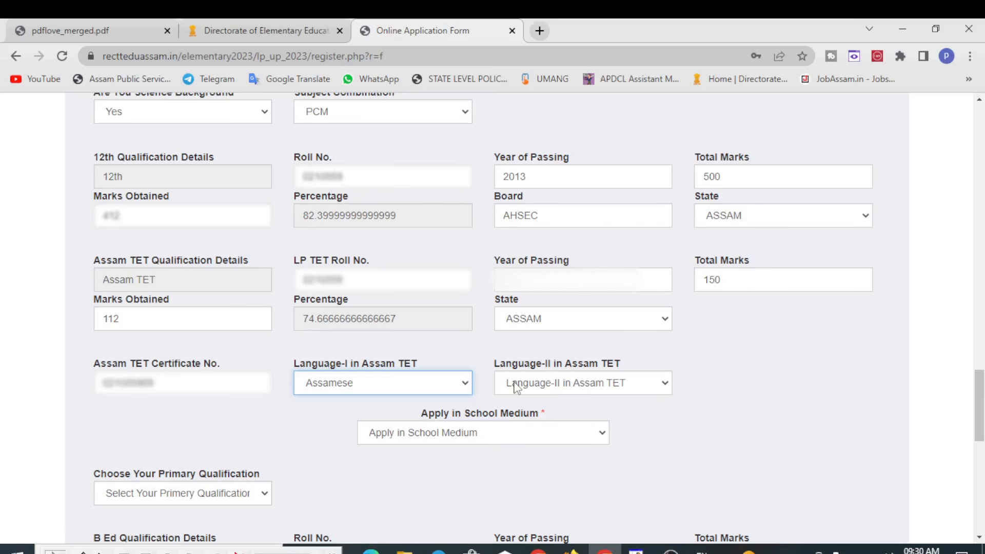
pyautogui.click(529, 384)
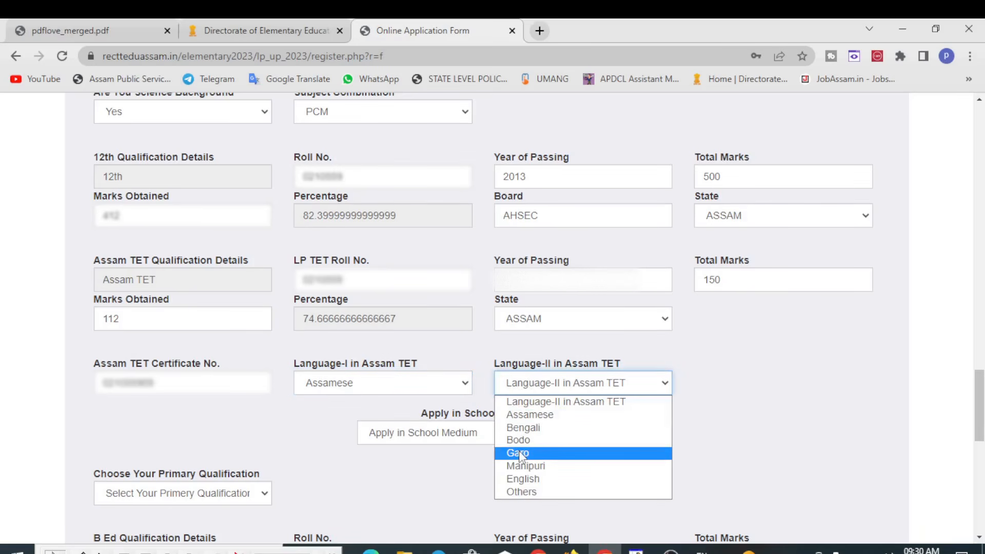
pyautogui.click(521, 478)
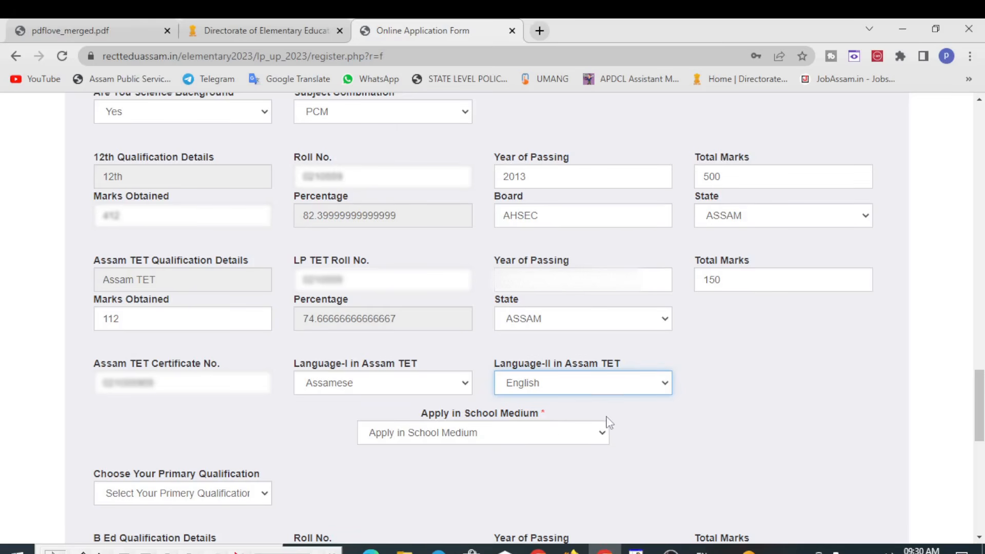
pyautogui.click(486, 435)
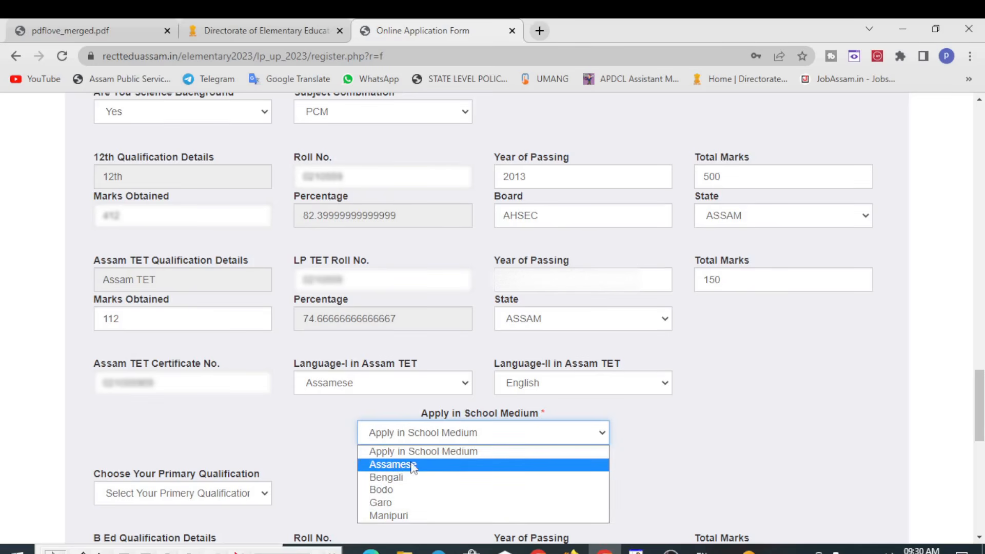
pyautogui.click(394, 465)
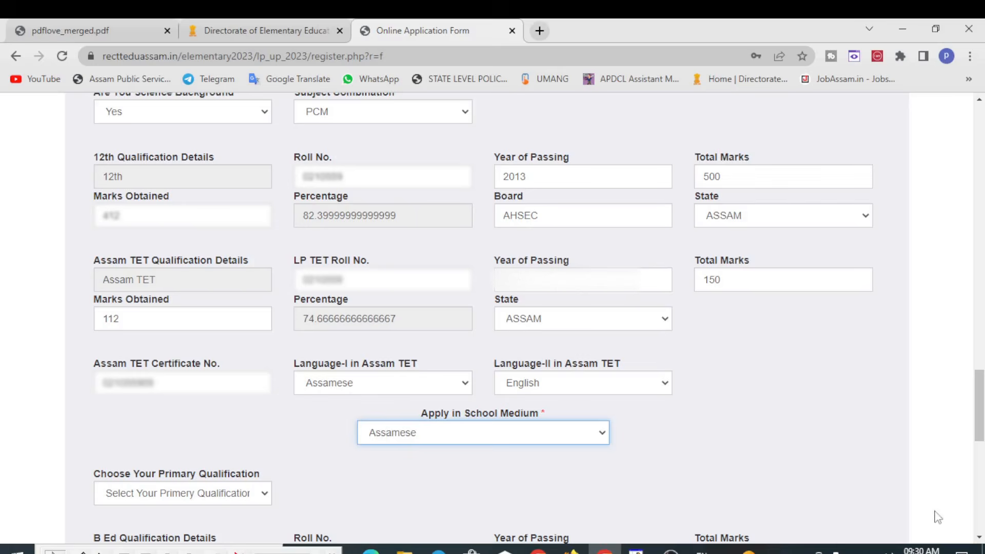
pyautogui.scroll(-3, 980, 539)
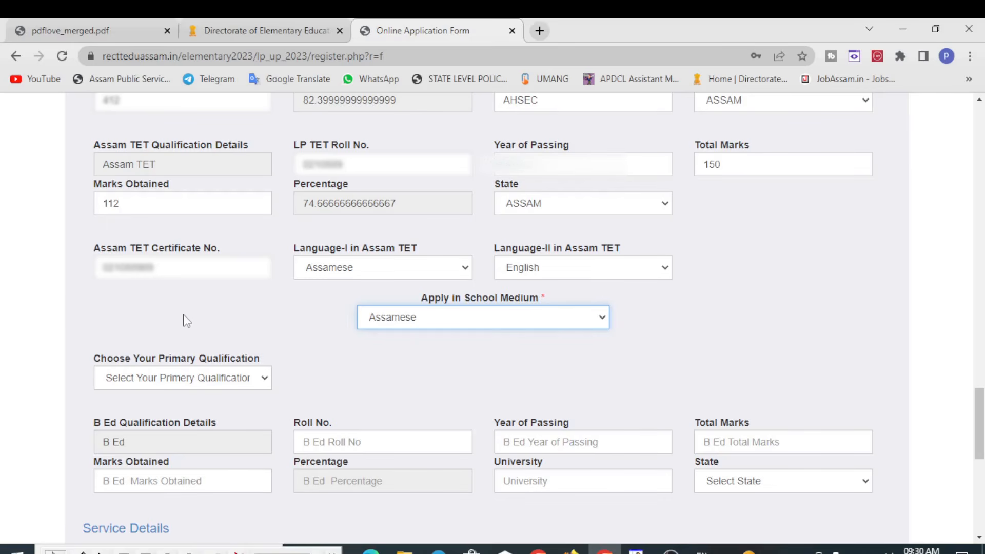
# Step: Select B Ed as the primary qualification and scroll to its detail fields
pyautogui.click(256, 383)
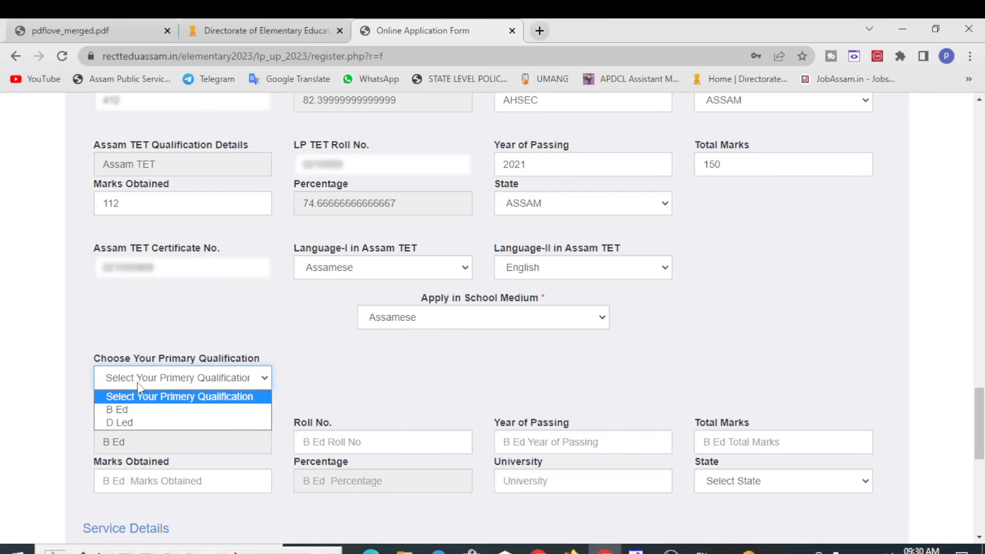
pyautogui.click(118, 409)
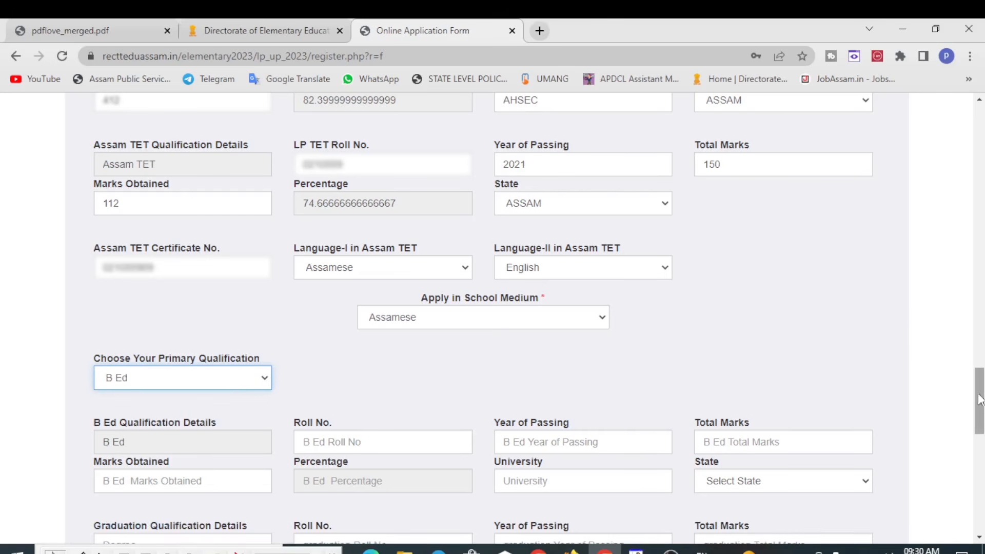
pyautogui.moveTo(981, 401); pyautogui.dragTo(980, 421)
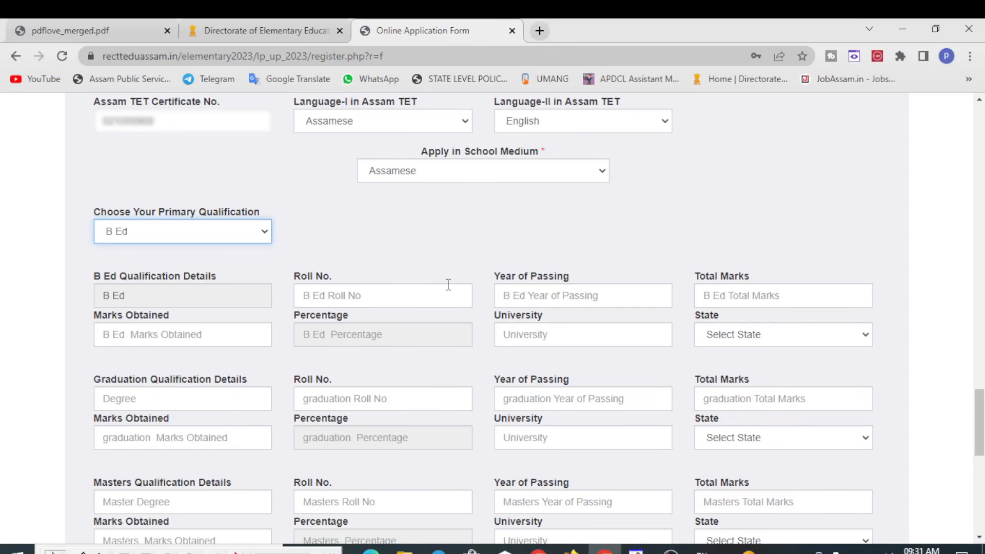
# Step: Enter the B Ed roll number, year of passing 2021 and total marks 1400
pyautogui.click(365, 294)
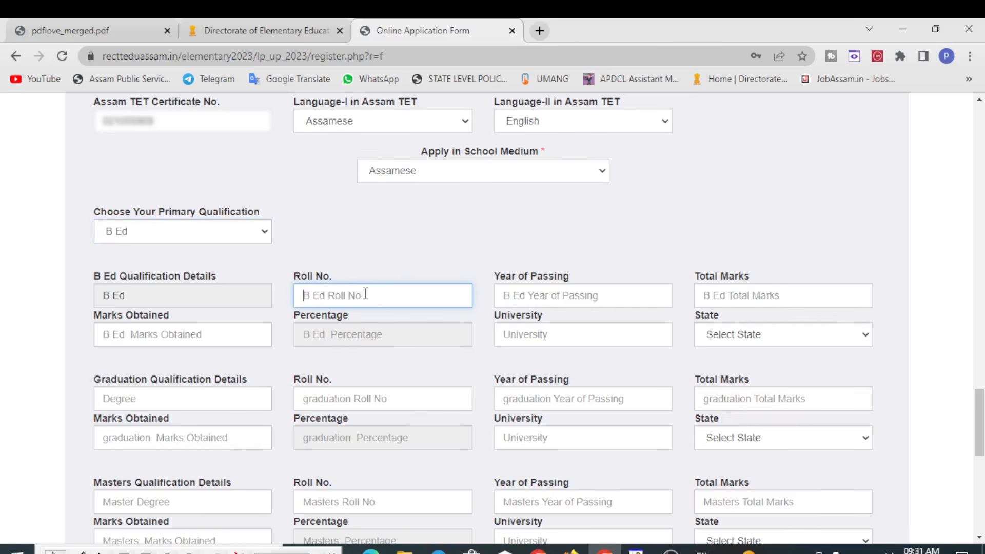
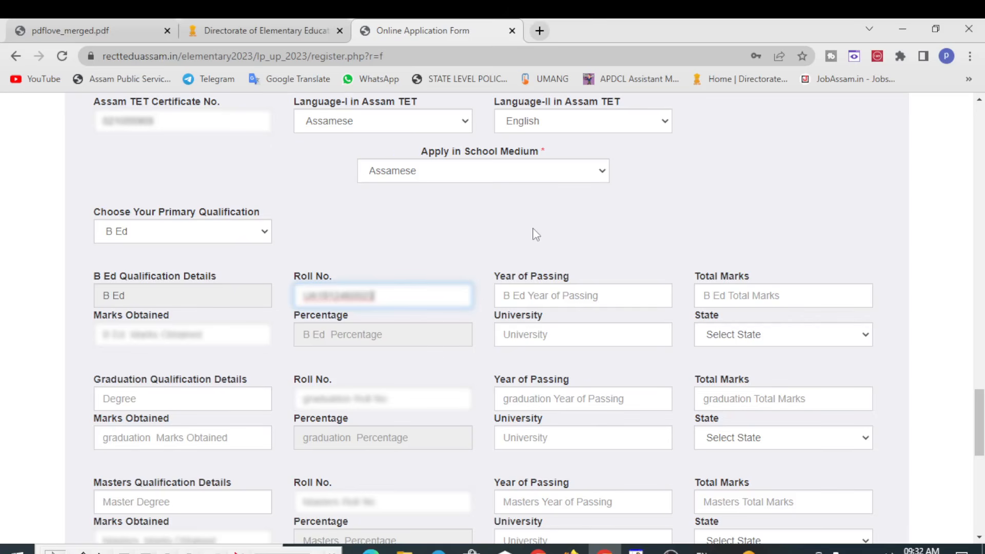
pyautogui.click(532, 296)
pyautogui.write('2021')
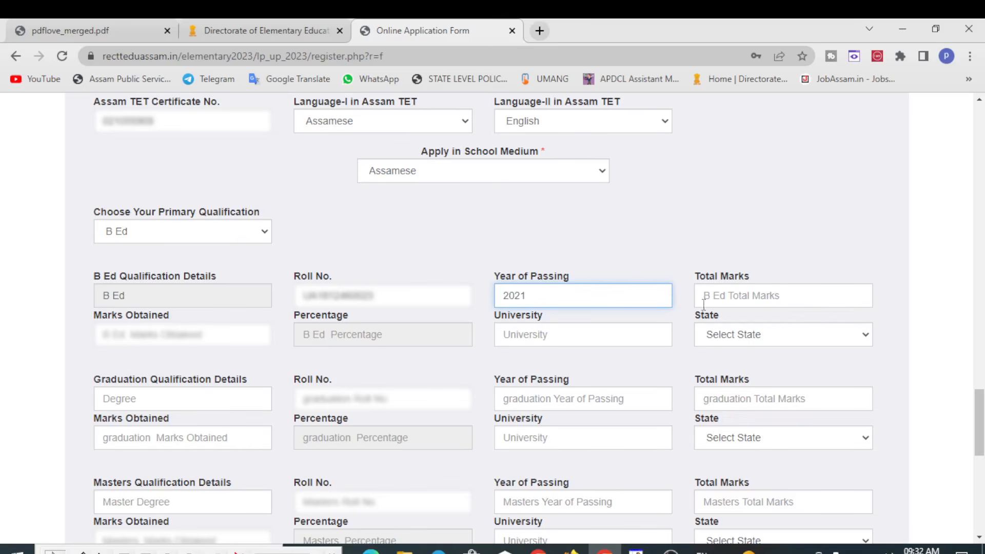
pyautogui.click(733, 293)
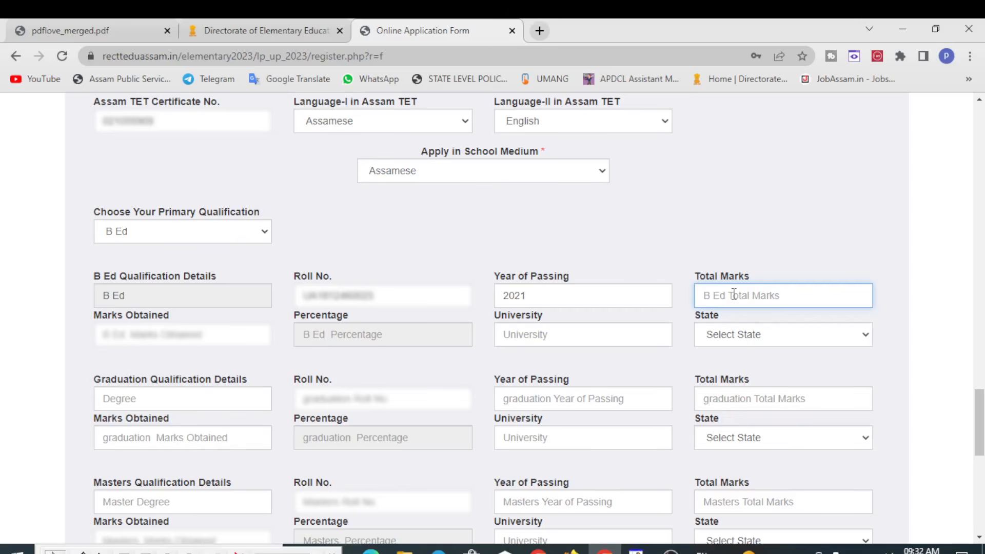
pyautogui.write('1400')
# Step: Enter B Ed marks obtained 1112, university GAUHATI UNIVERSITY and state ASSAM
pyautogui.click(140, 332)
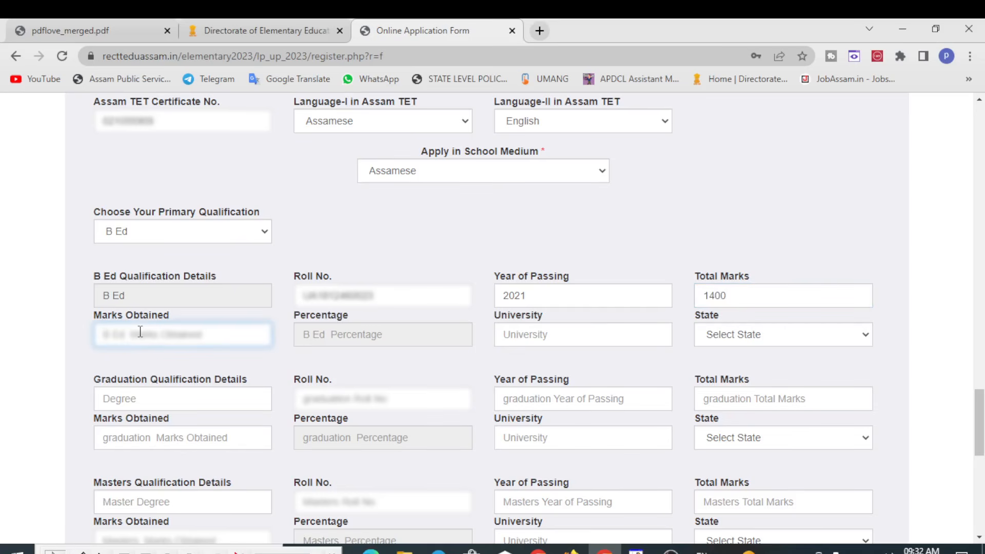
pyautogui.write('1112')
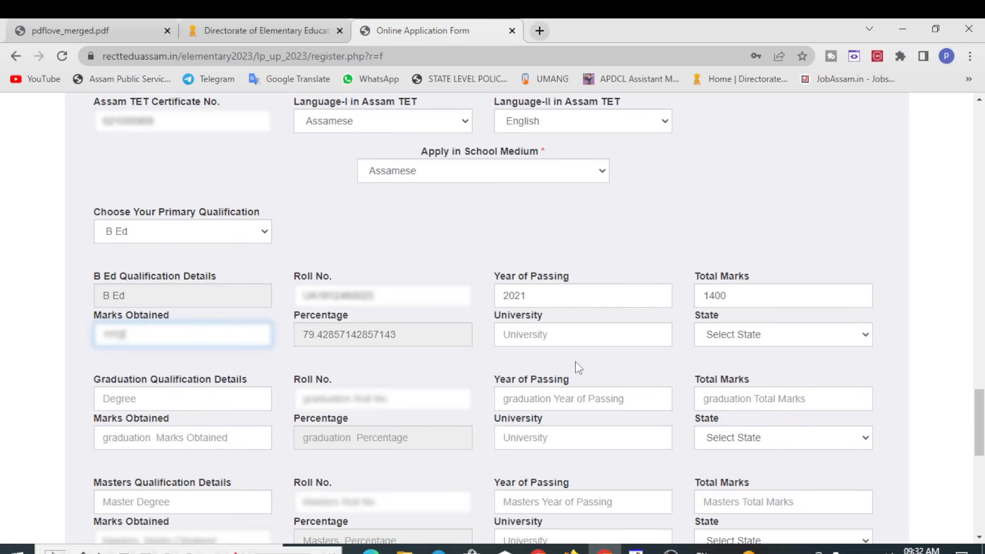
pyautogui.click(538, 336)
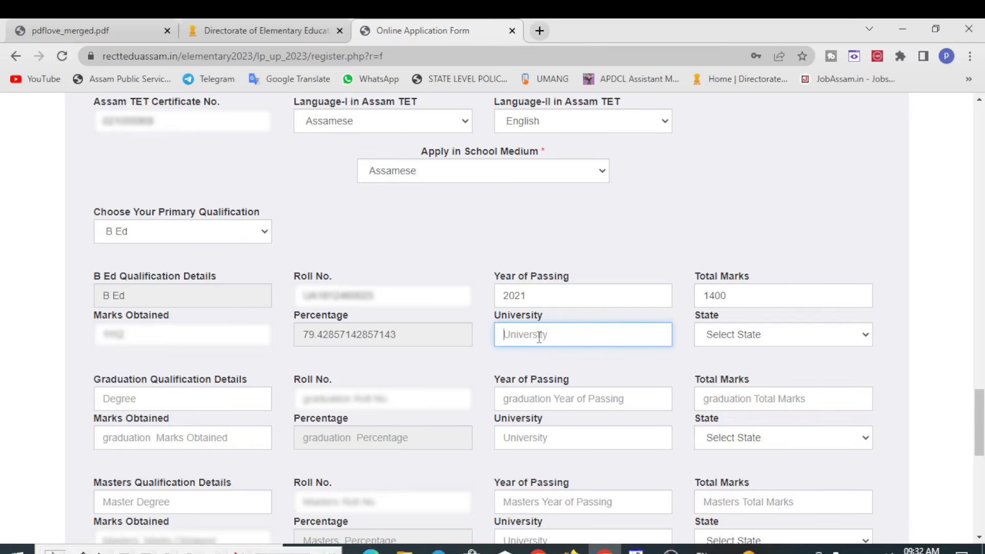
pyautogui.write('GAUHATI UNIVERSITY')
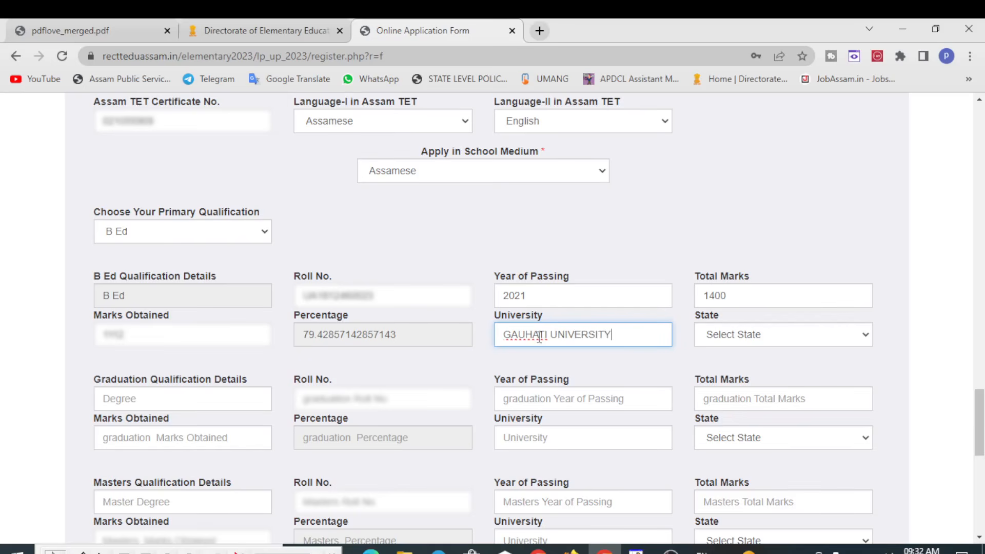
pyautogui.click(722, 335)
pyautogui.scroll(-1, 738, 256)
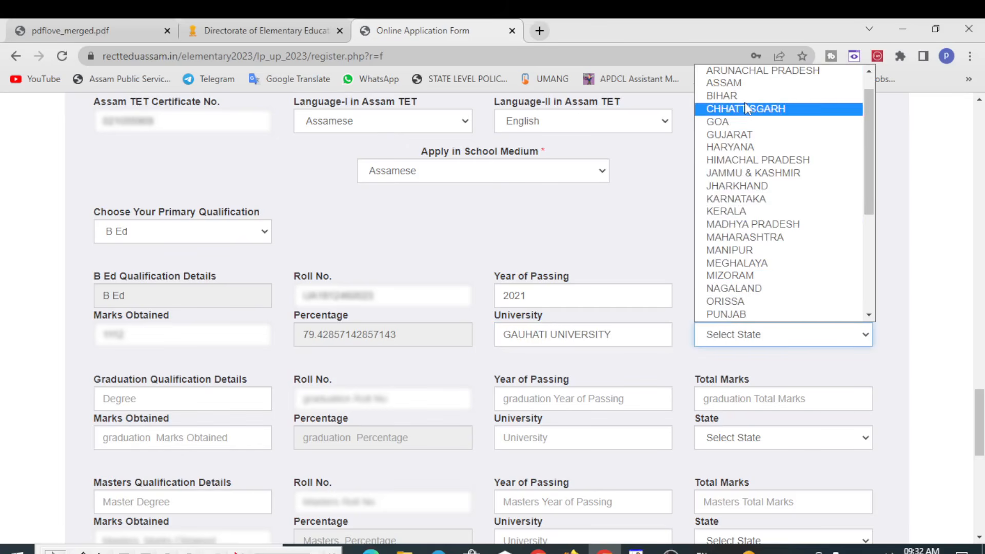
pyautogui.click(734, 86)
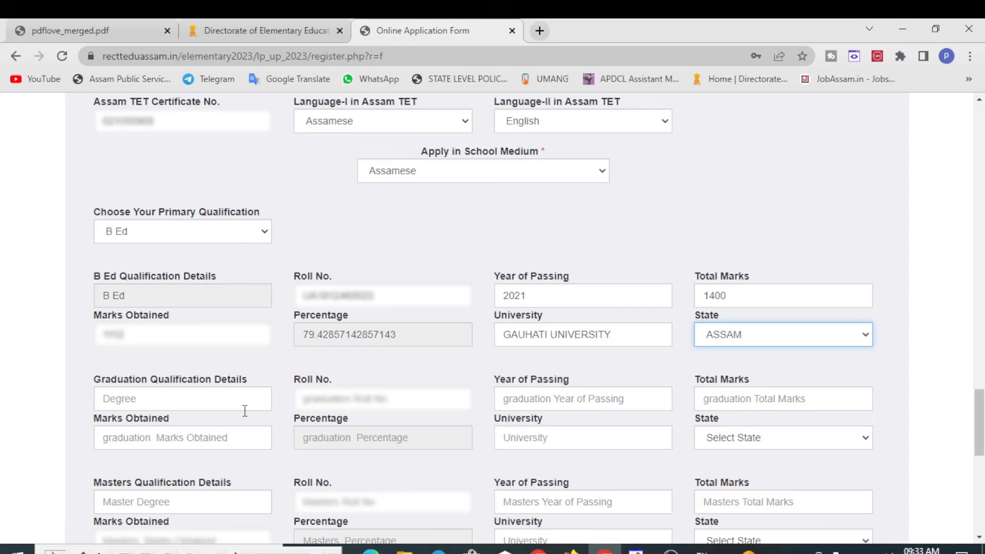
pyautogui.click(225, 396)
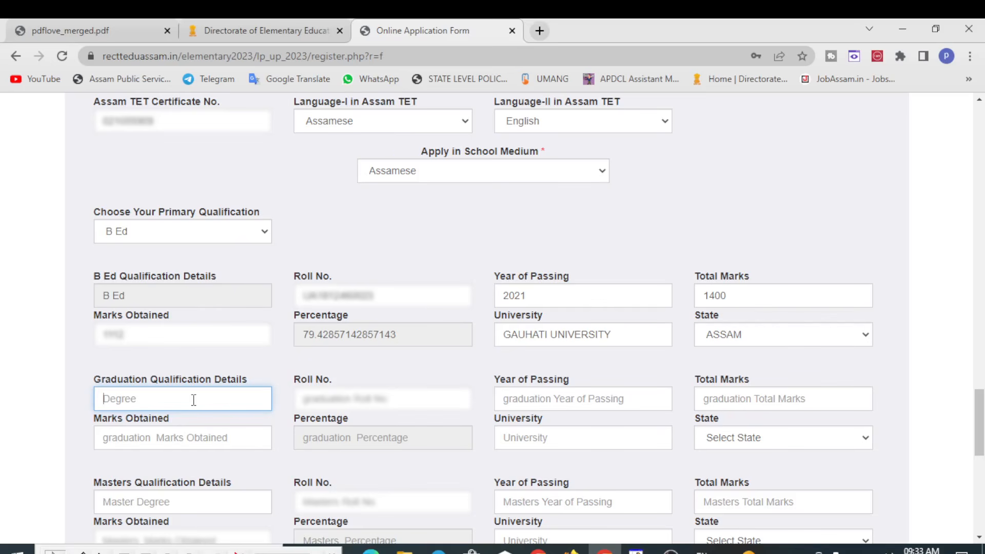
# Step: Enter graduation degree B.Sc, its roll number, year 2016 and total marks 1700
pyautogui.write('B.Sc')
pyautogui.click(356, 396)
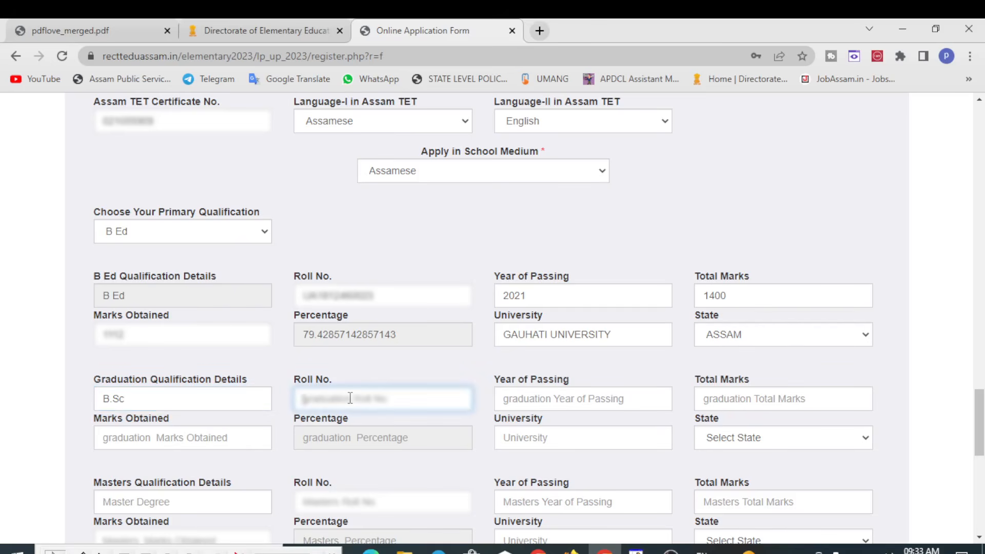
pyautogui.click(545, 400)
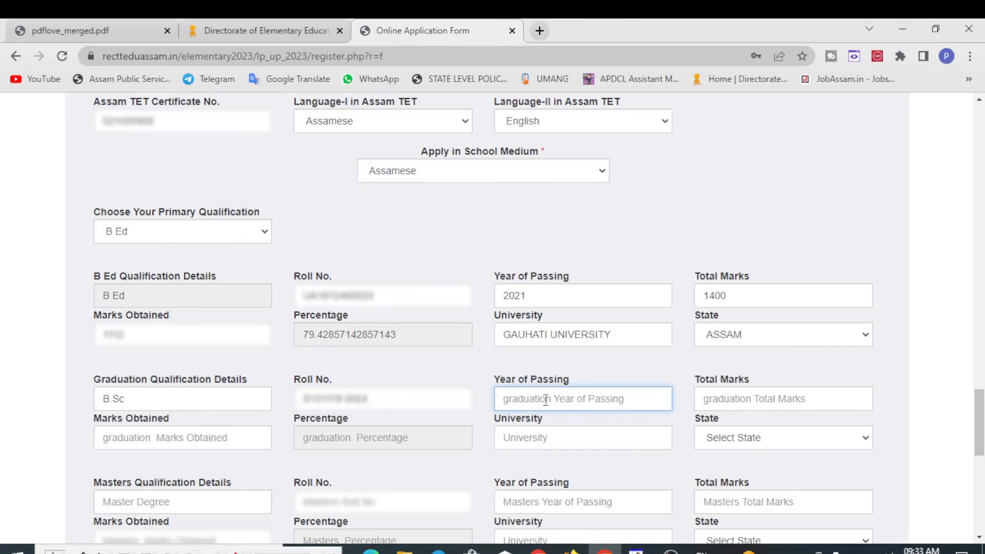
pyautogui.write('2016')
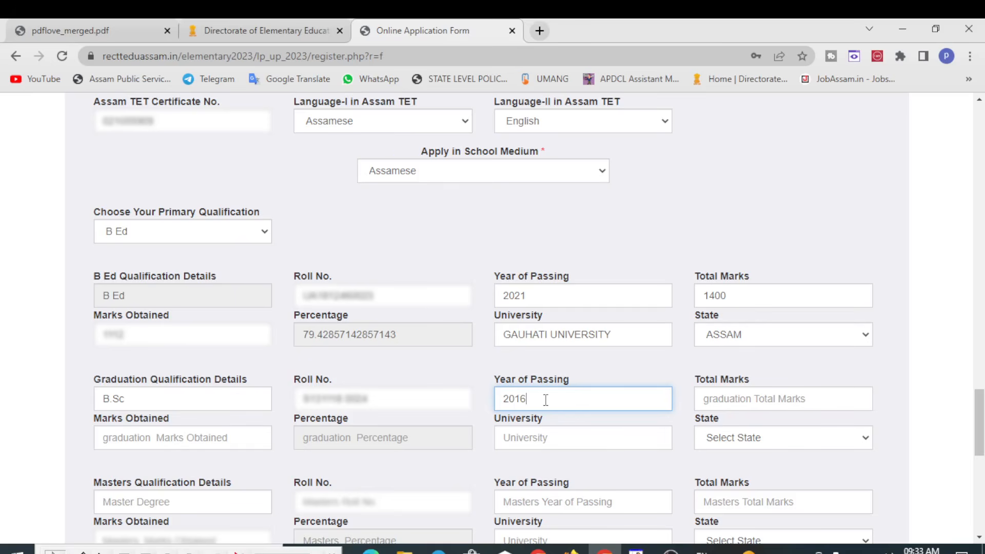
pyautogui.click(712, 394)
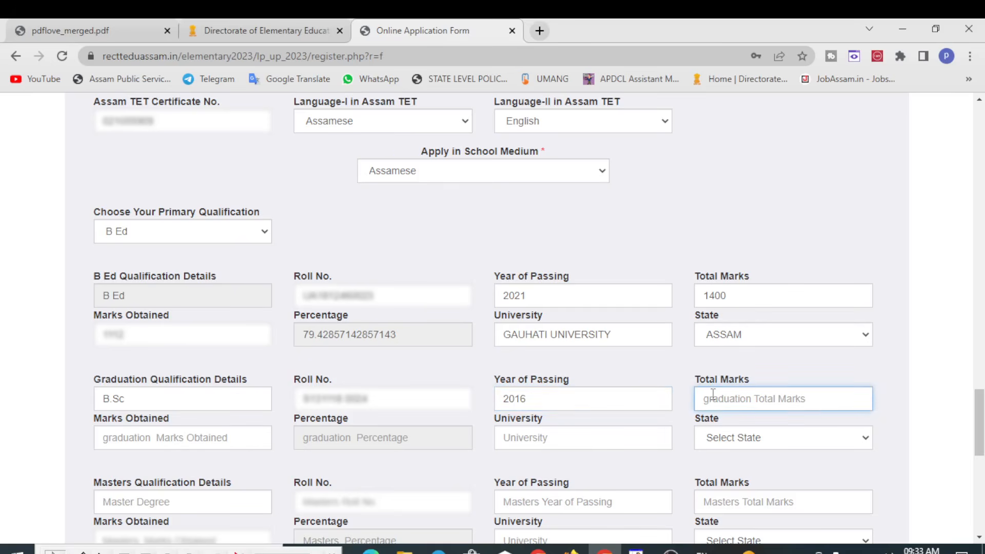
pyautogui.write('1700')
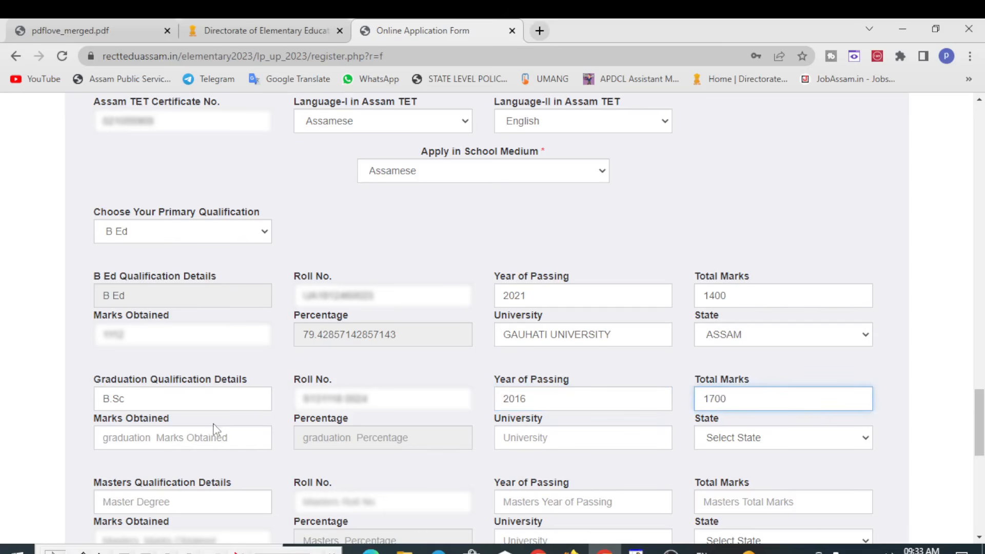
# Step: Enter graduation marks 1399, copy GAUHATI UNIVERSITY as university, and choose state ASSAM
pyautogui.click(198, 437)
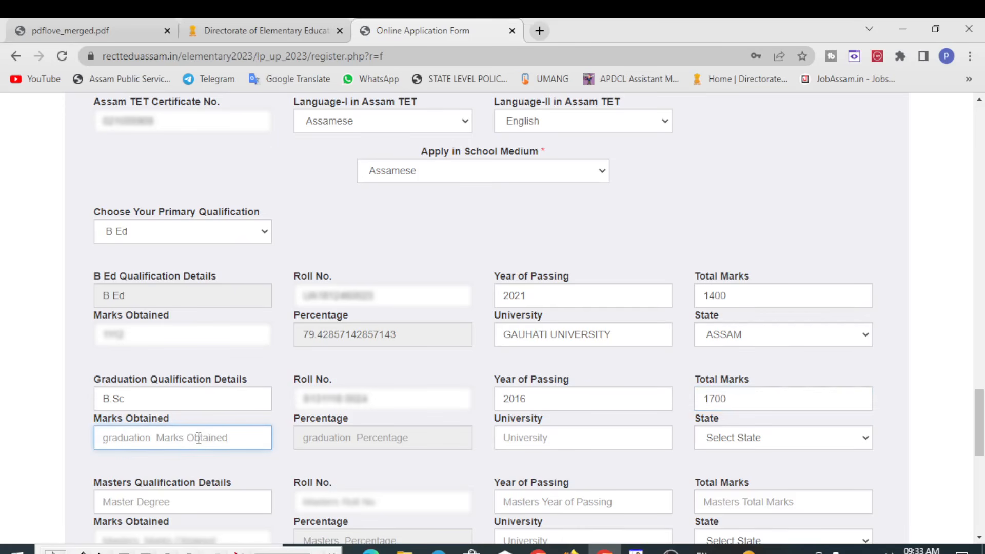
pyautogui.write('13')
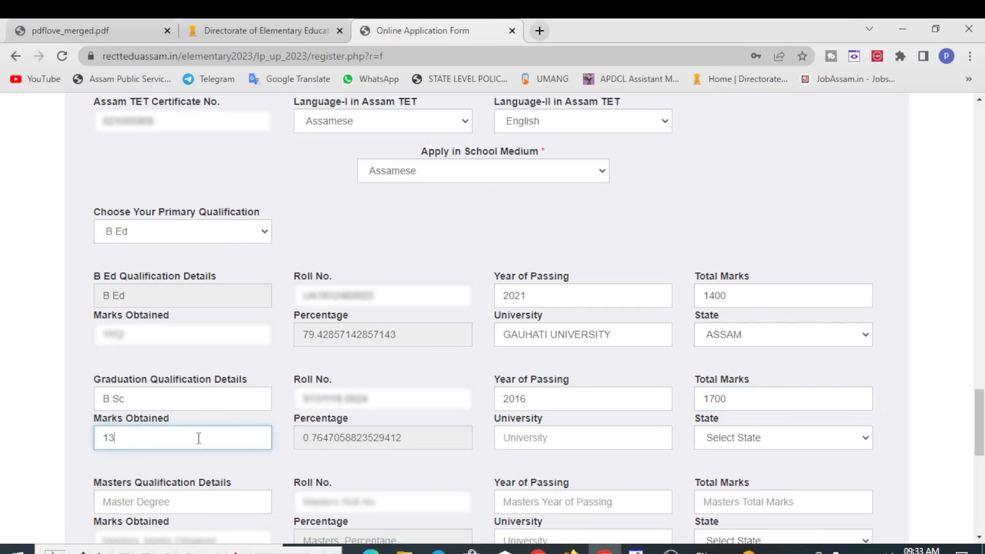
pyautogui.write('99')
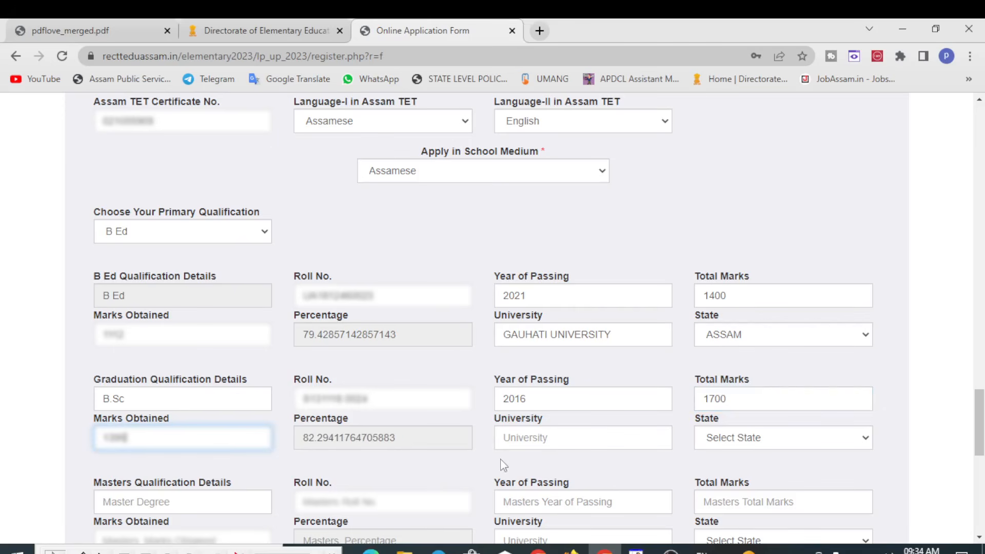
pyautogui.click(525, 439)
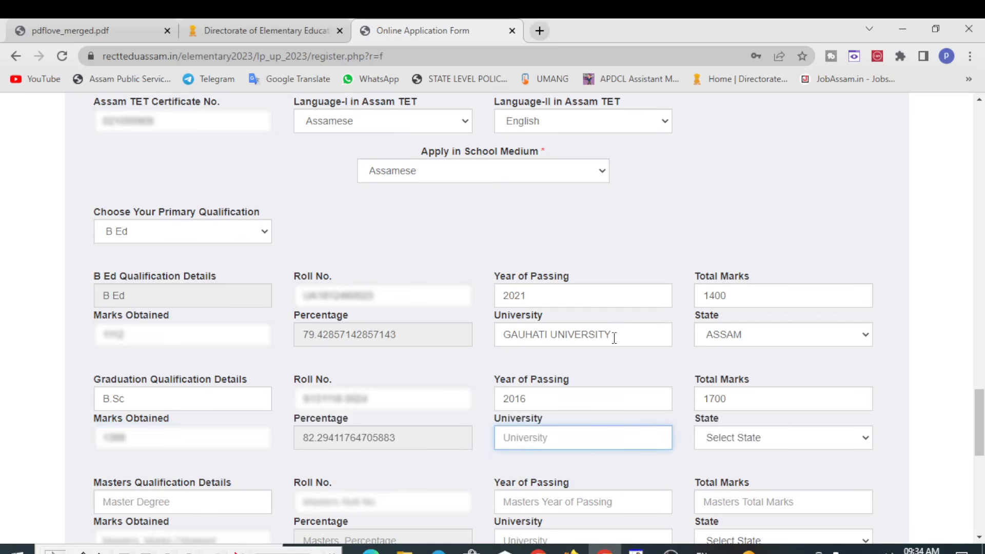
pyautogui.moveTo(612, 335); pyautogui.dragTo(502, 345)
pyautogui.hotkey('ctrl', 'c')
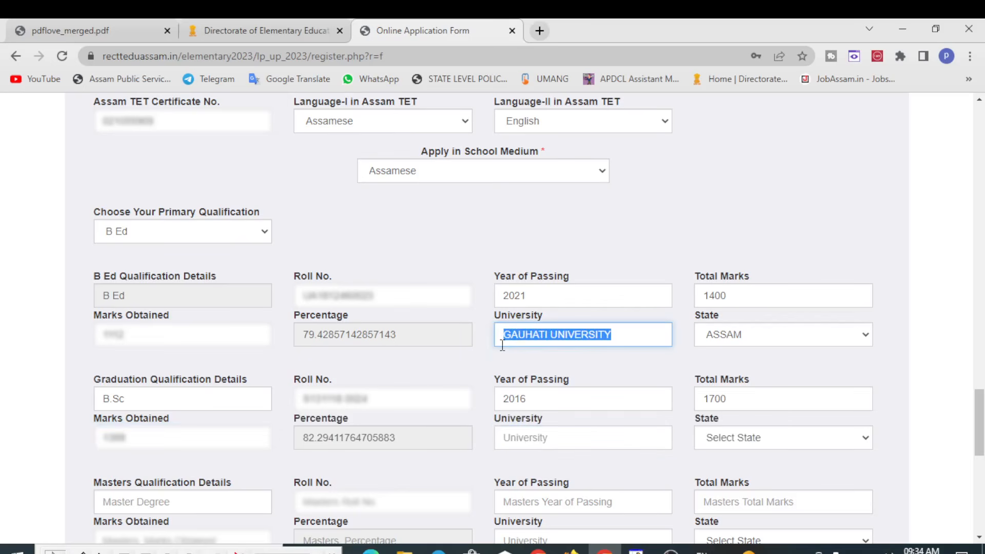
pyautogui.click(526, 437)
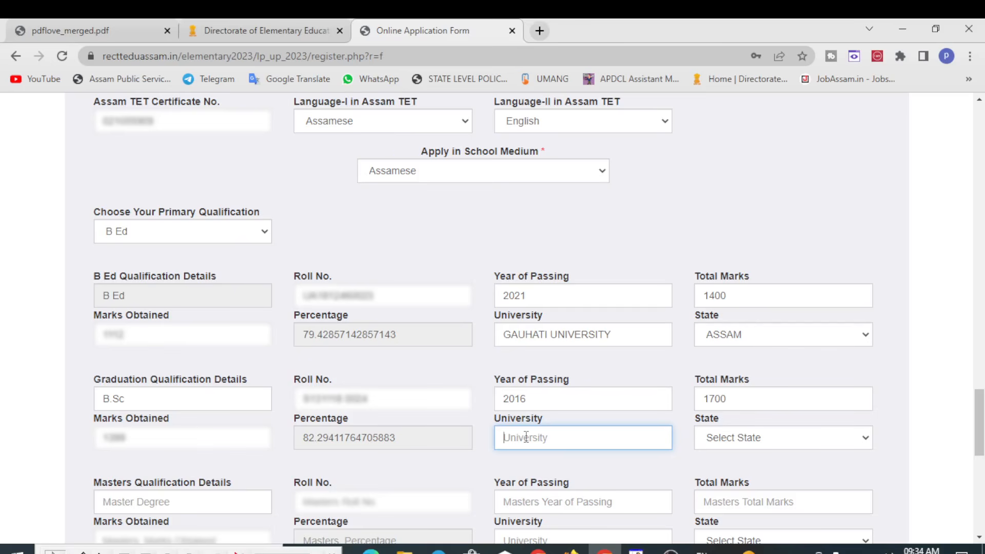
pyautogui.hotkey('ctrl', 'v')
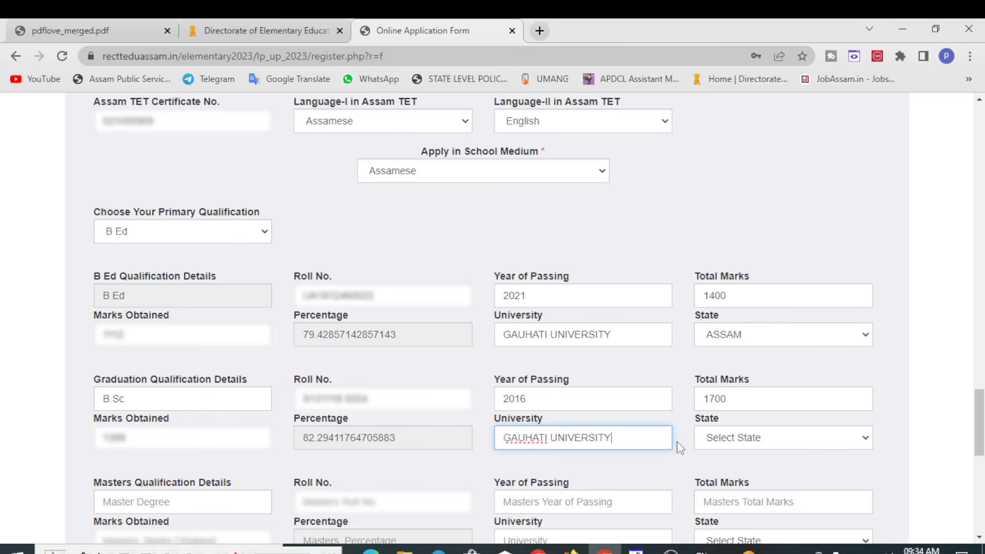
pyautogui.click(715, 441)
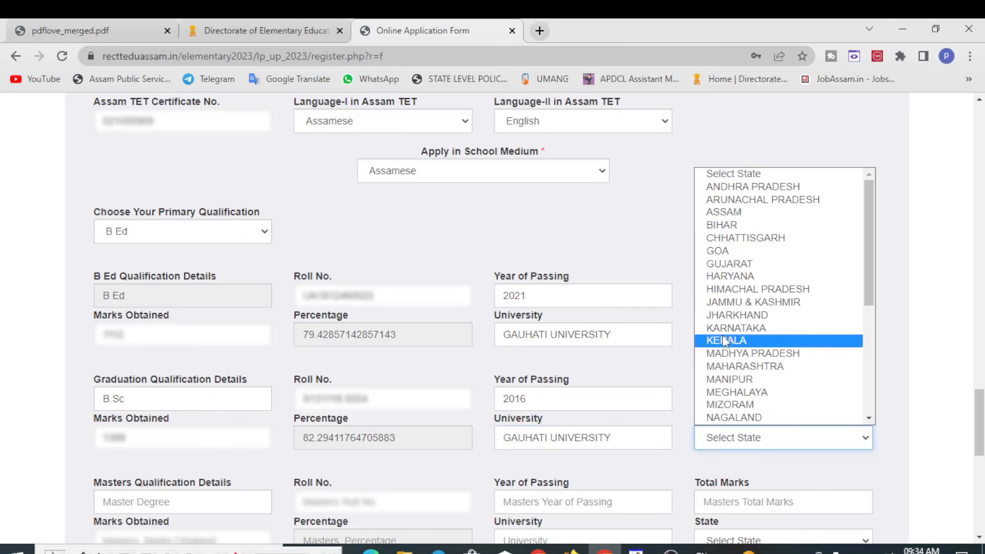
pyautogui.click(719, 213)
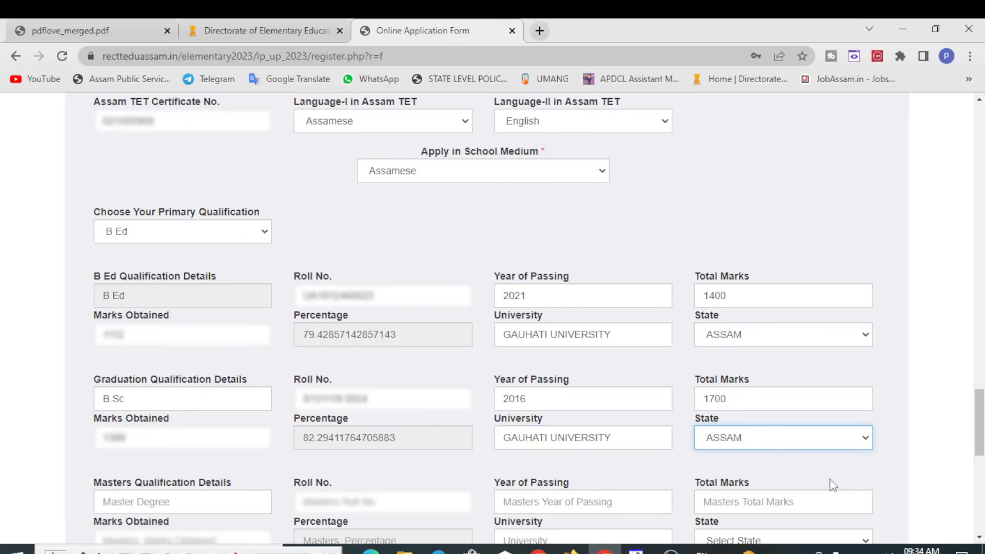
pyautogui.scroll(-5, 980, 441)
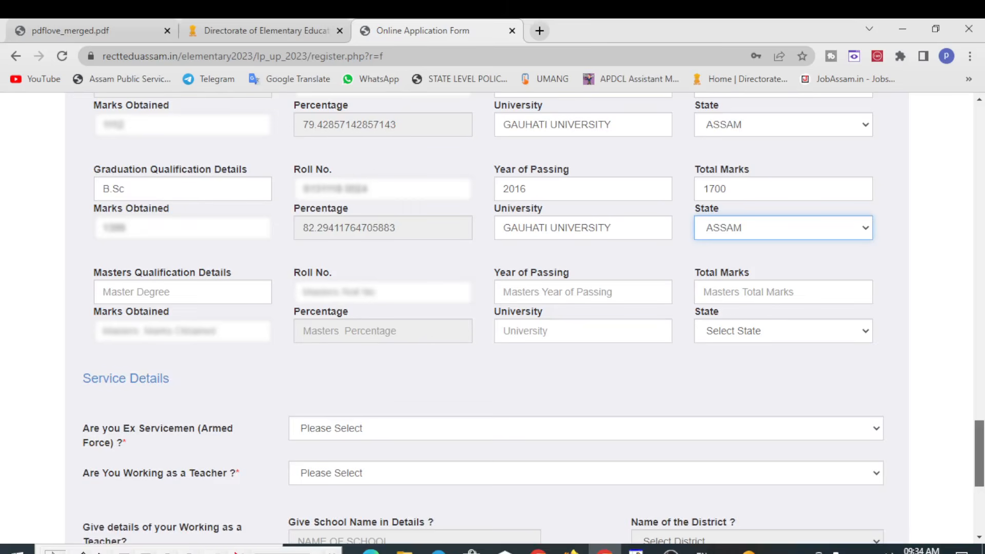
# Step: Enter M.Sc as the masters qualification, with the roll number and passing year 2018
pyautogui.scroll(2, 982, 430)
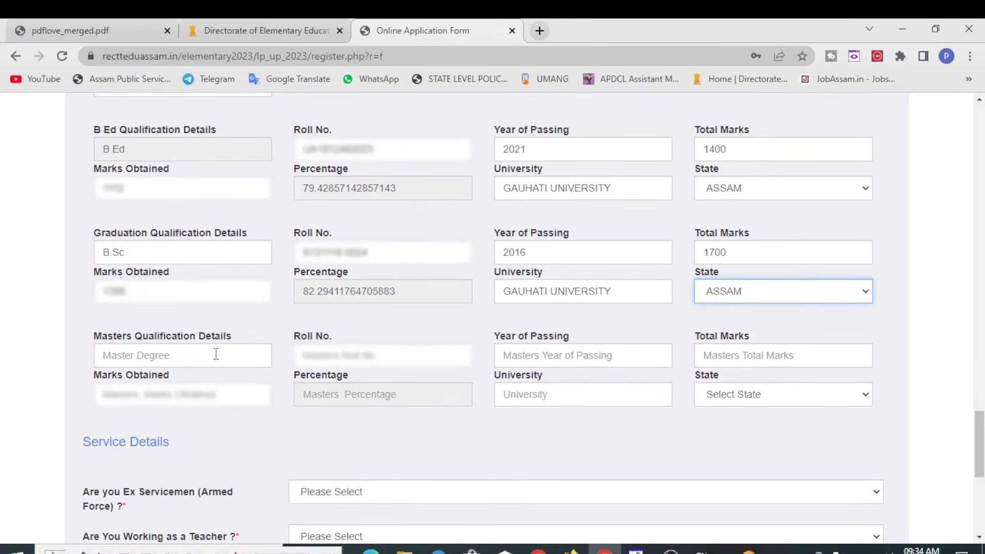
pyautogui.click(143, 355)
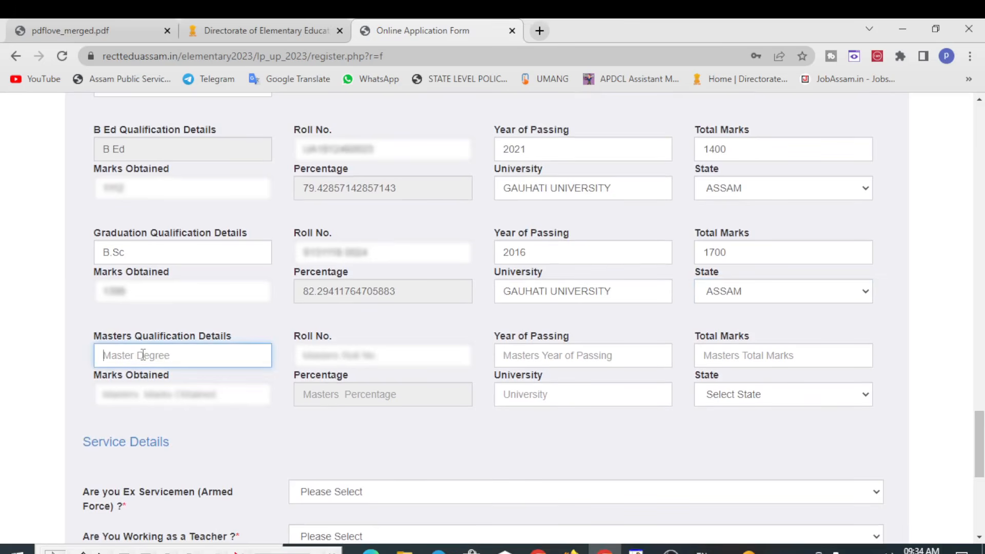
pyautogui.write('M.Sc')
pyautogui.click(347, 353)
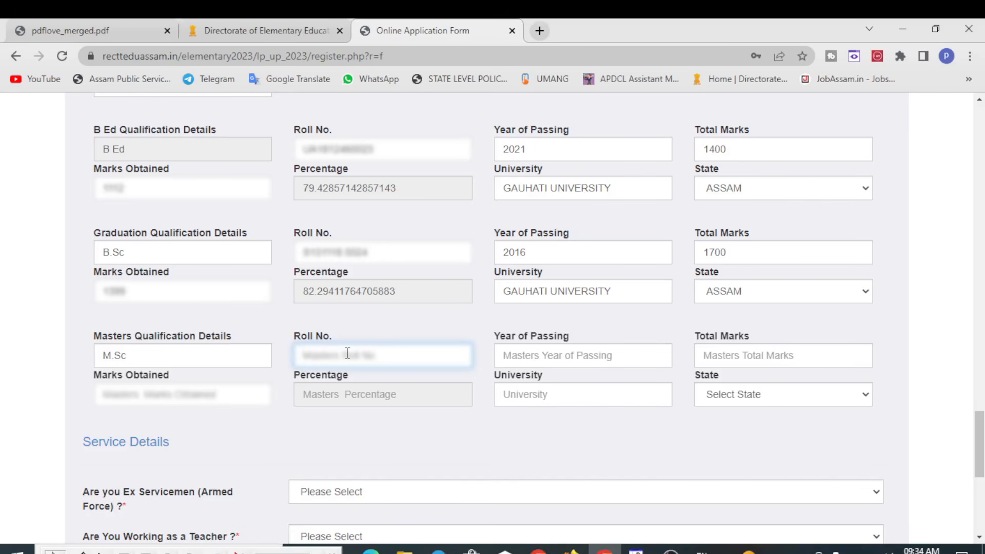
pyautogui.click(531, 354)
pyautogui.write('201')
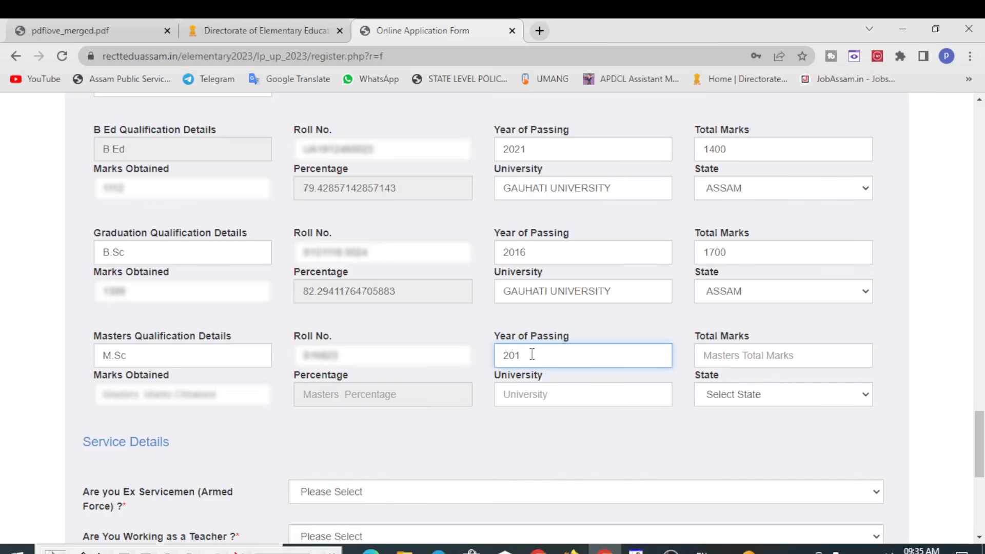
pyautogui.write('8')
# Step: Enter total marks 1900 and marks obtained 1700, copy in GAUHATI UNIVERSITY, and choose ASSAM as the state
pyautogui.click(711, 356)
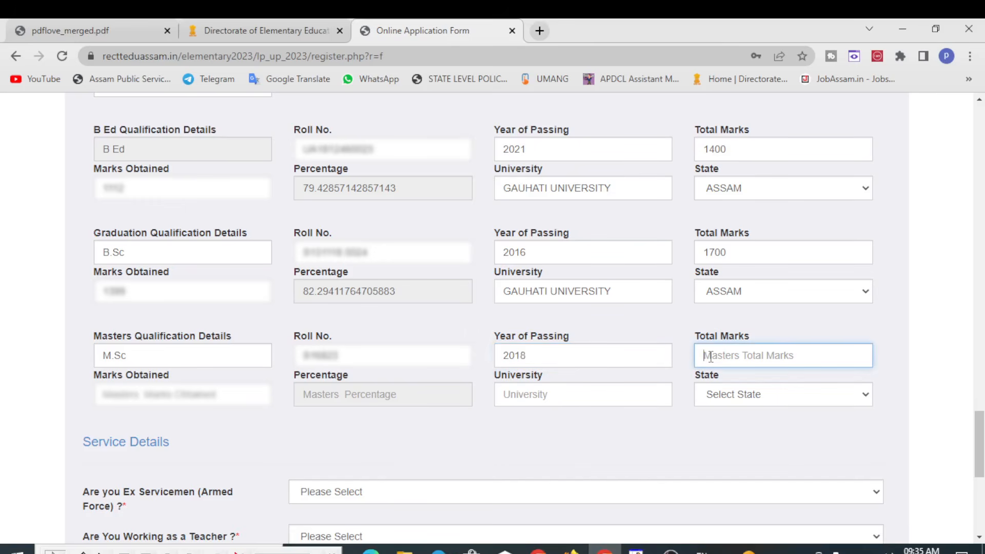
pyautogui.write('1900')
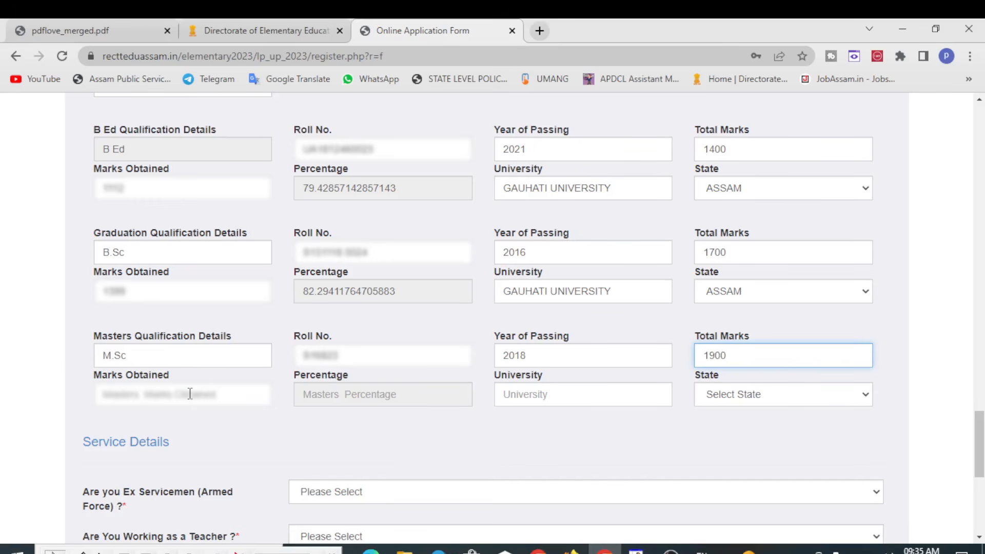
pyautogui.click(175, 395)
pyautogui.write('167')
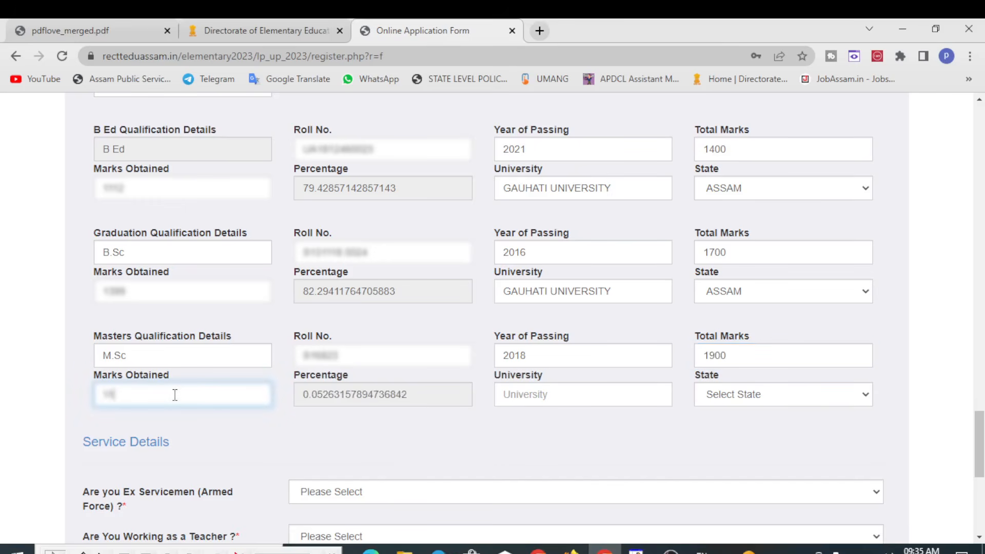
pyautogui.press('BackSpace')
pyautogui.press('BackSpace')
pyautogui.press('BackSpace')
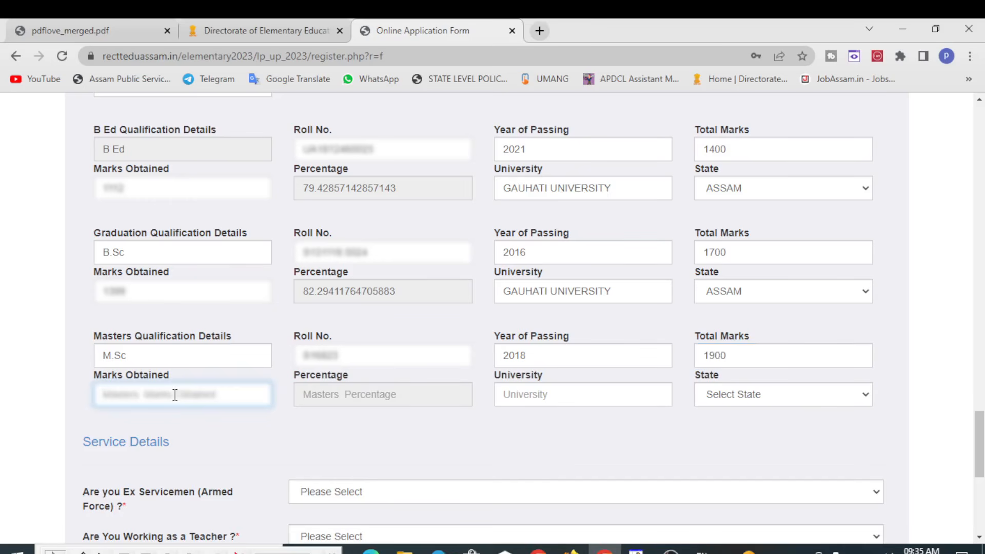
pyautogui.write('1700')
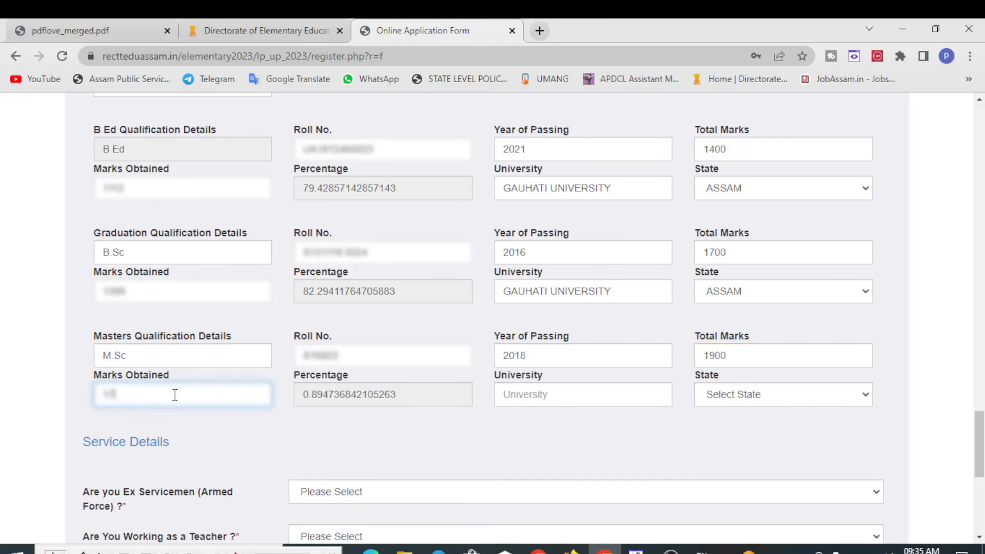
pyautogui.click(542, 394)
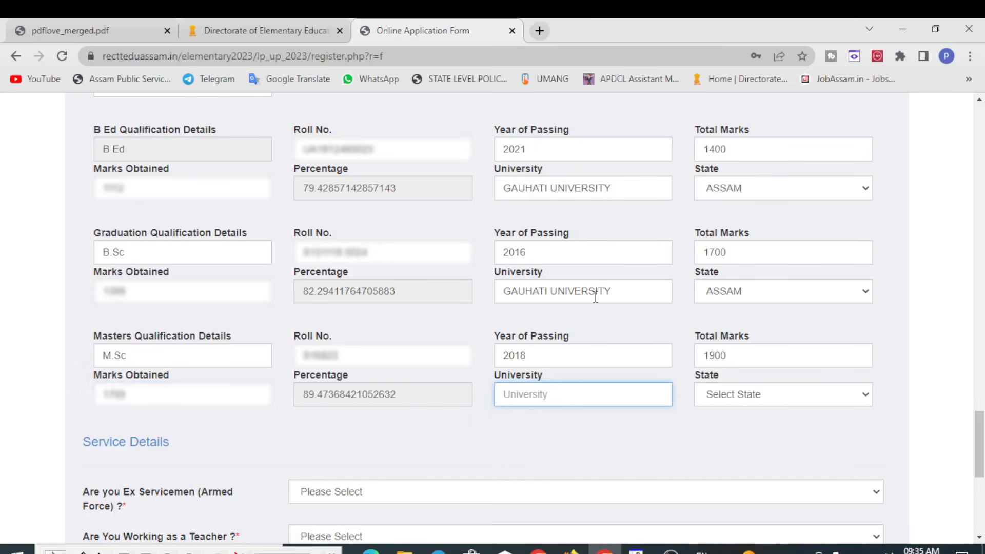
pyautogui.moveTo(616, 291); pyautogui.dragTo(501, 293)
pyautogui.hotkey('ctrl', 'c')
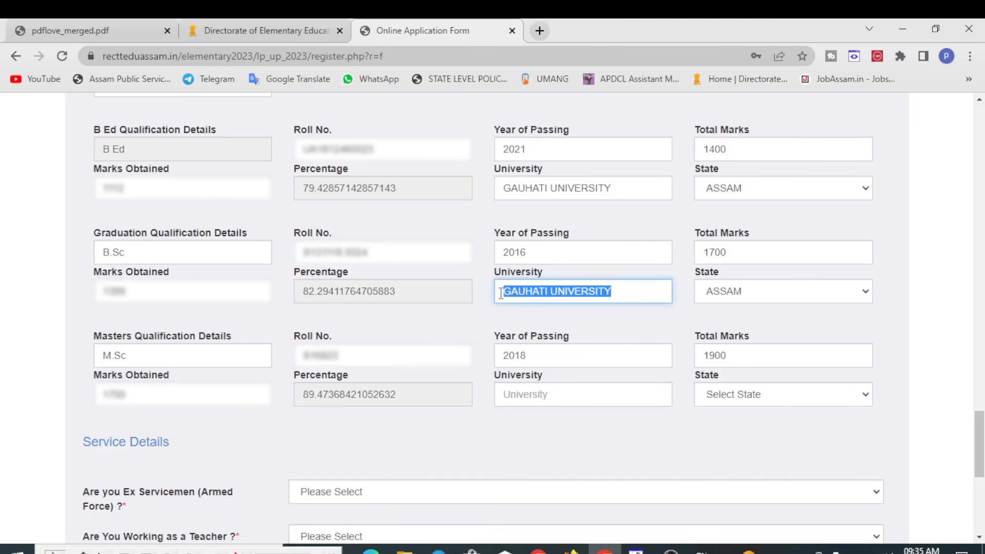
pyautogui.click(526, 397)
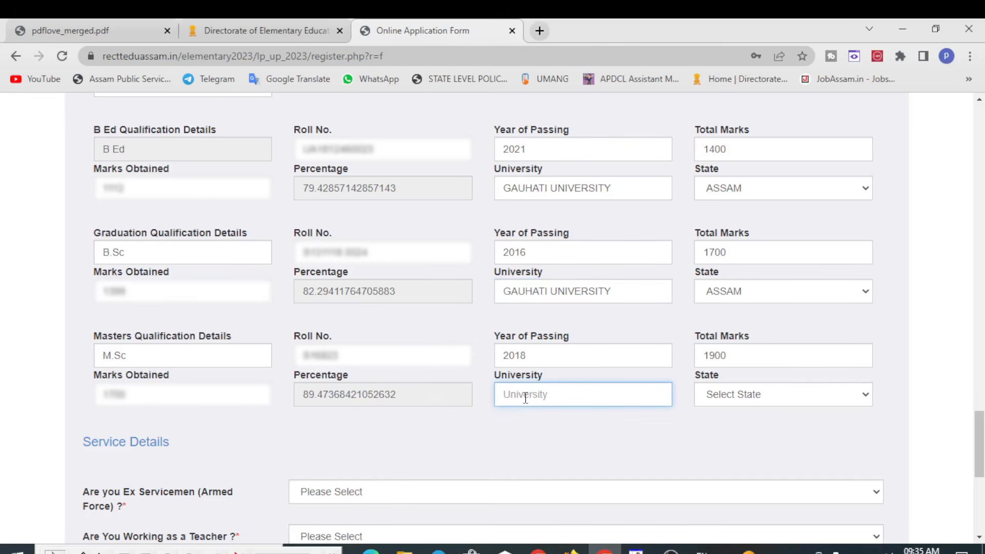
pyautogui.hotkey('ctrl', 'v')
pyautogui.click(696, 418)
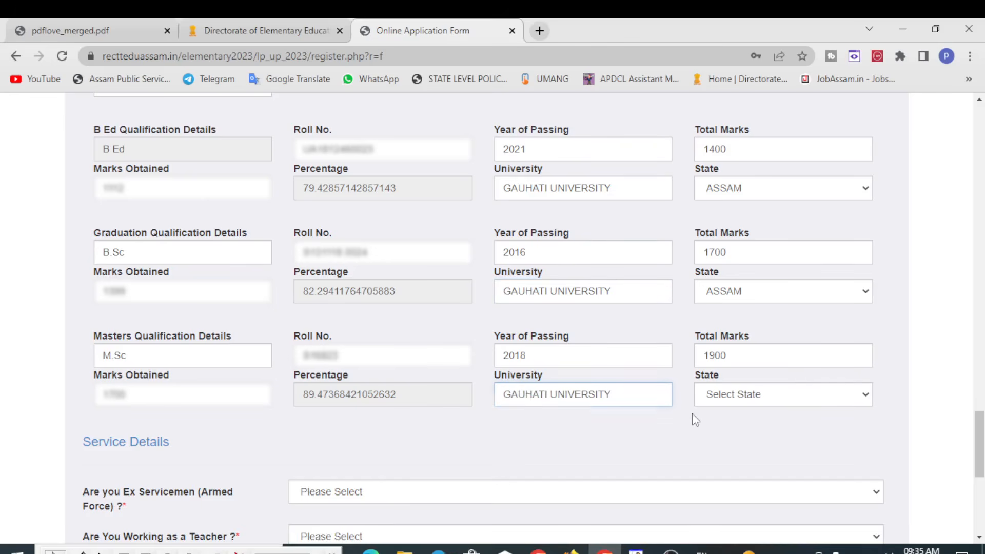
pyautogui.click(726, 403)
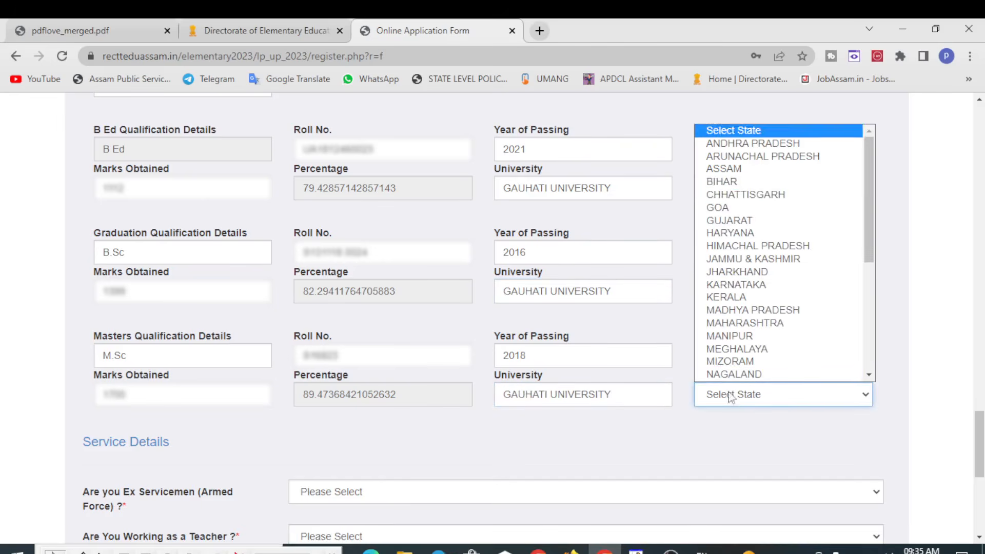
pyautogui.click(716, 169)
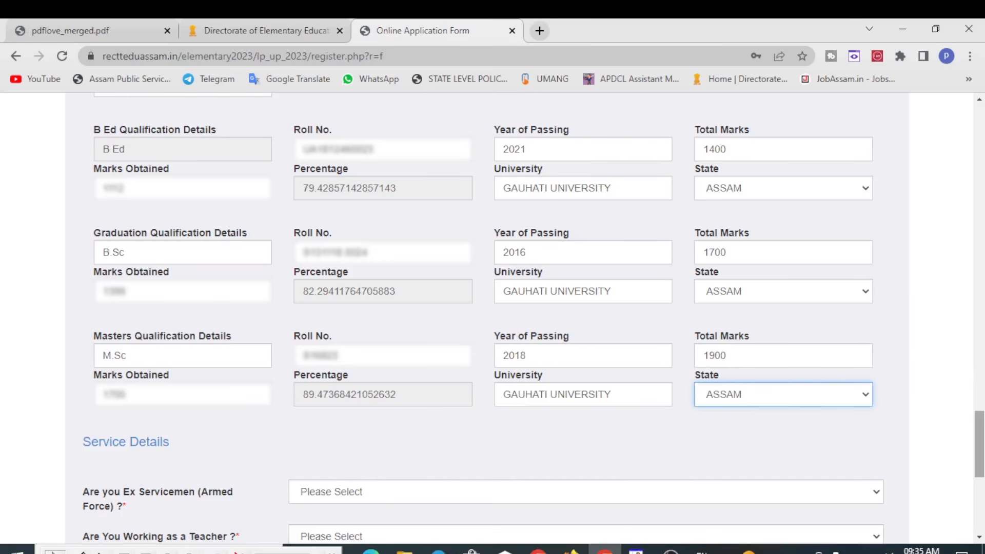
pyautogui.scroll(-3, 981, 442)
# Step: Answer No to the Ex Servicemen question
pyautogui.scroll(-1, 981, 442)
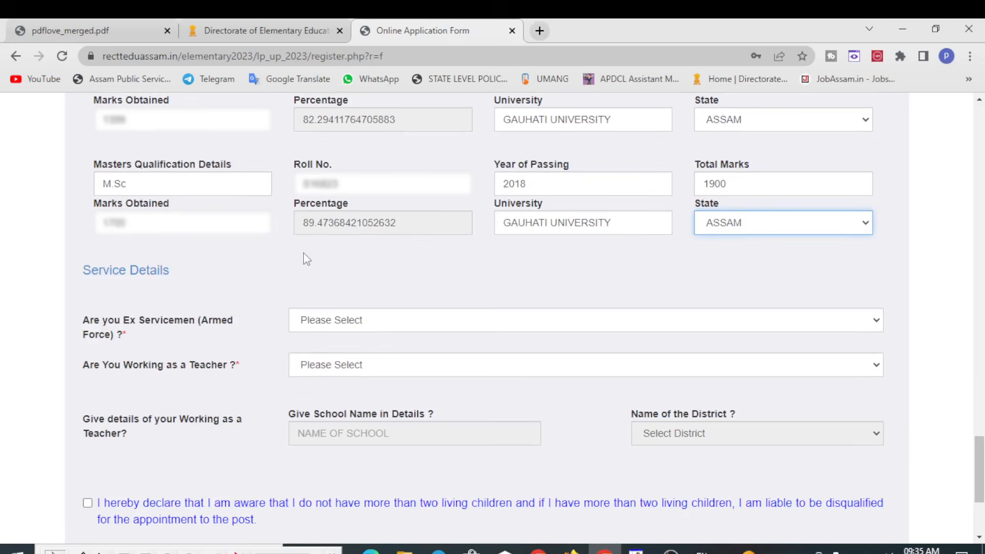
pyautogui.click(341, 322)
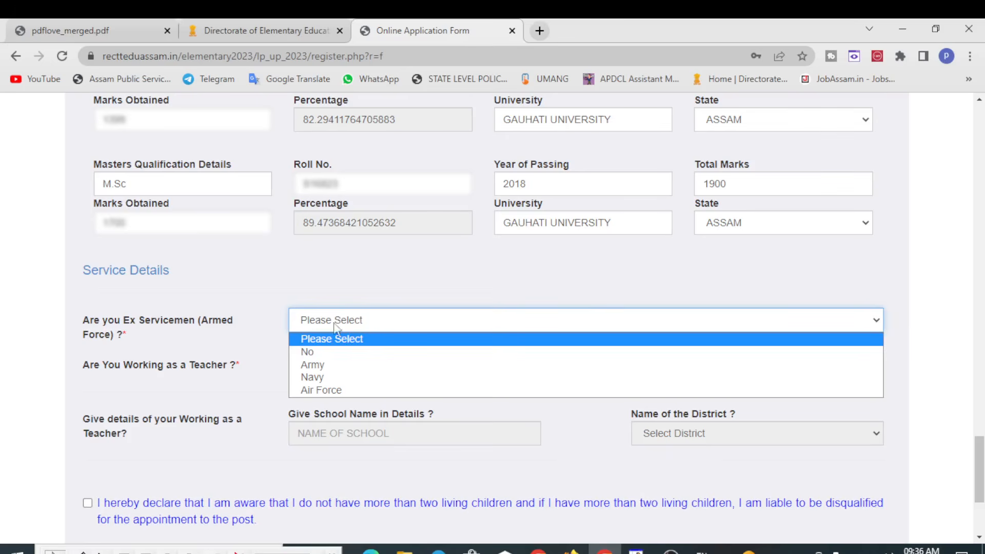
pyautogui.click(308, 351)
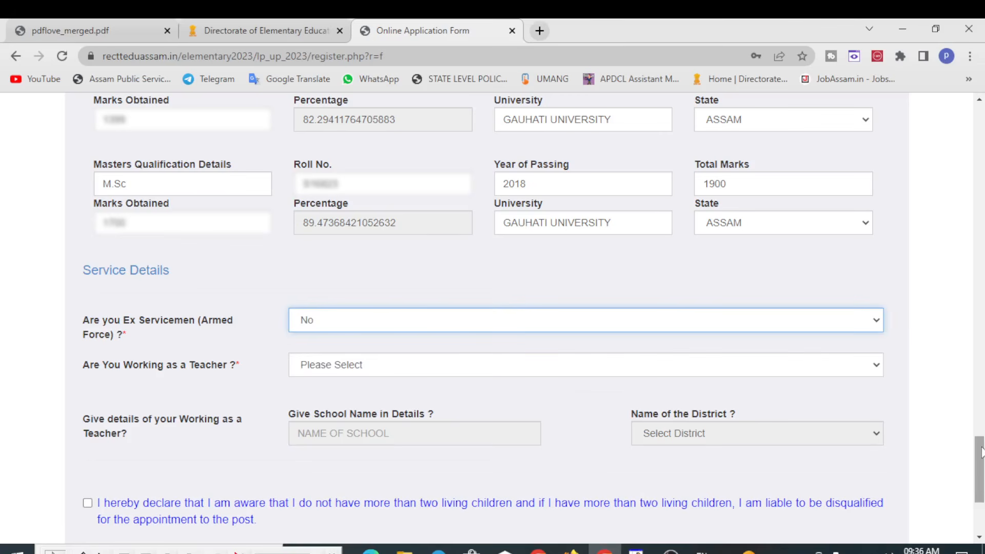
pyautogui.moveTo(981, 450); pyautogui.dragTo(980, 458)
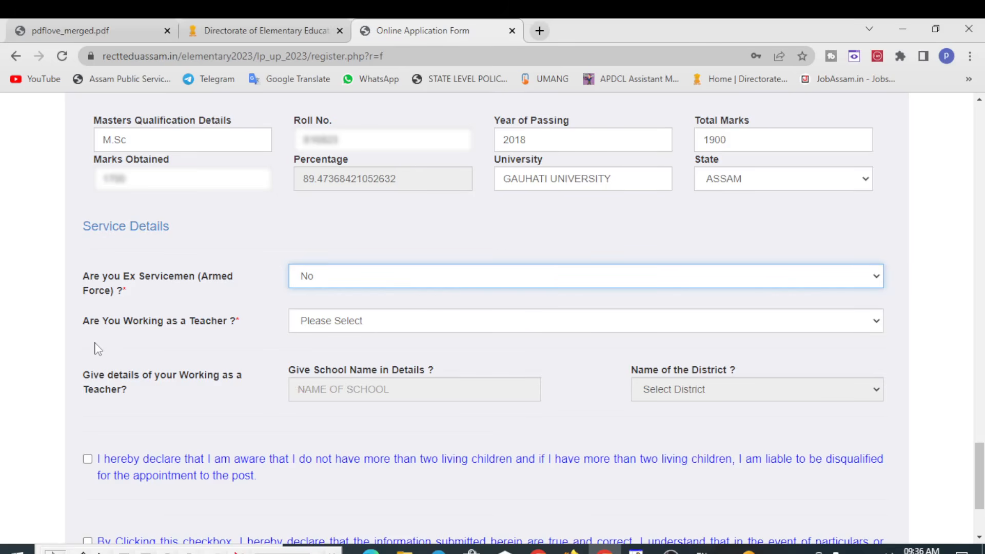
# Step: Answer No to 'Are You Working as a Teacher?', replacing the Contractual choice made at first
pyautogui.click(333, 326)
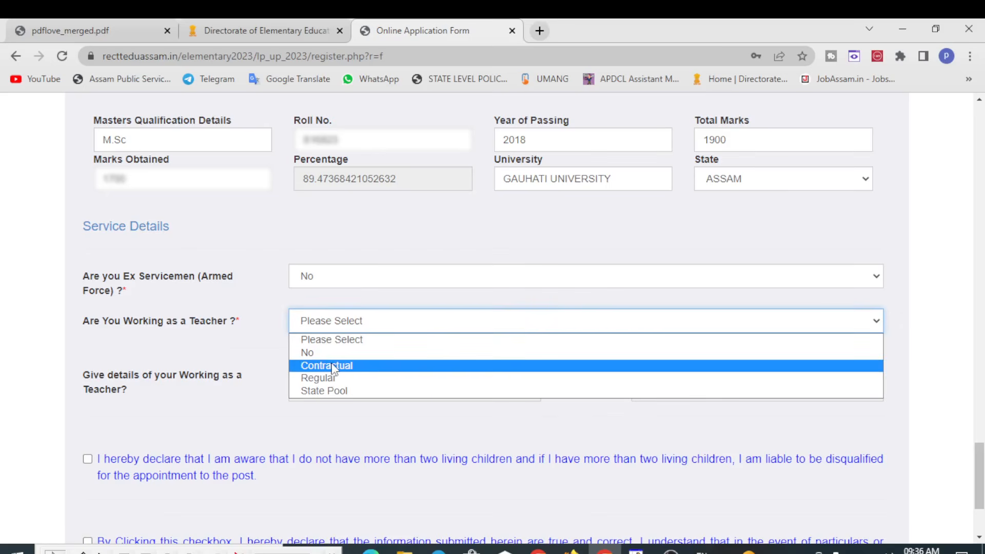
pyautogui.click(332, 366)
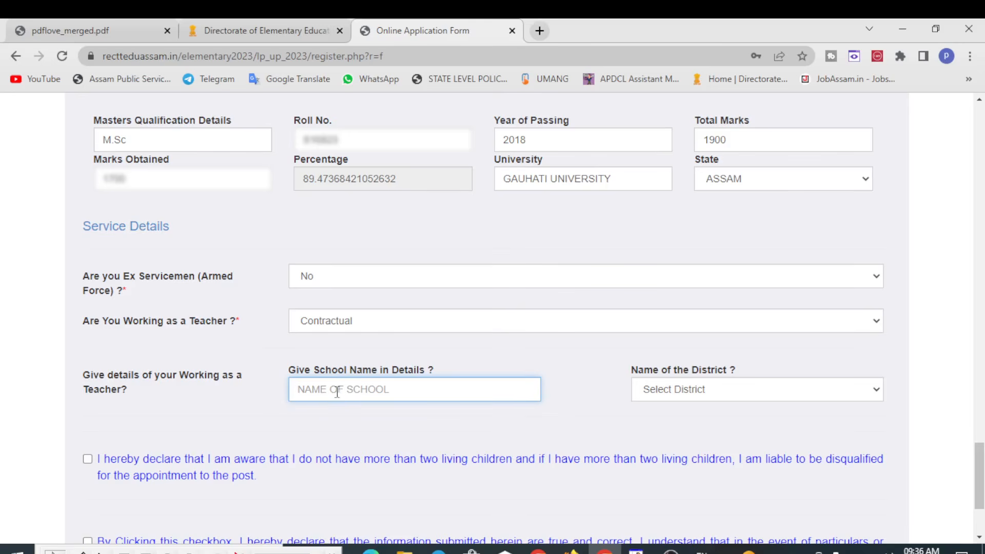
pyautogui.click(668, 391)
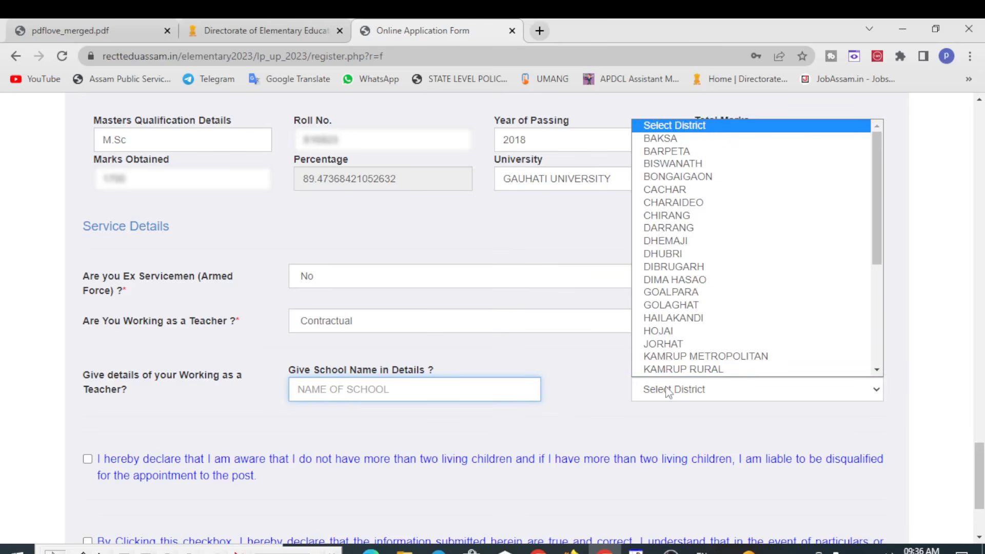
pyautogui.click(578, 377)
pyautogui.click(327, 327)
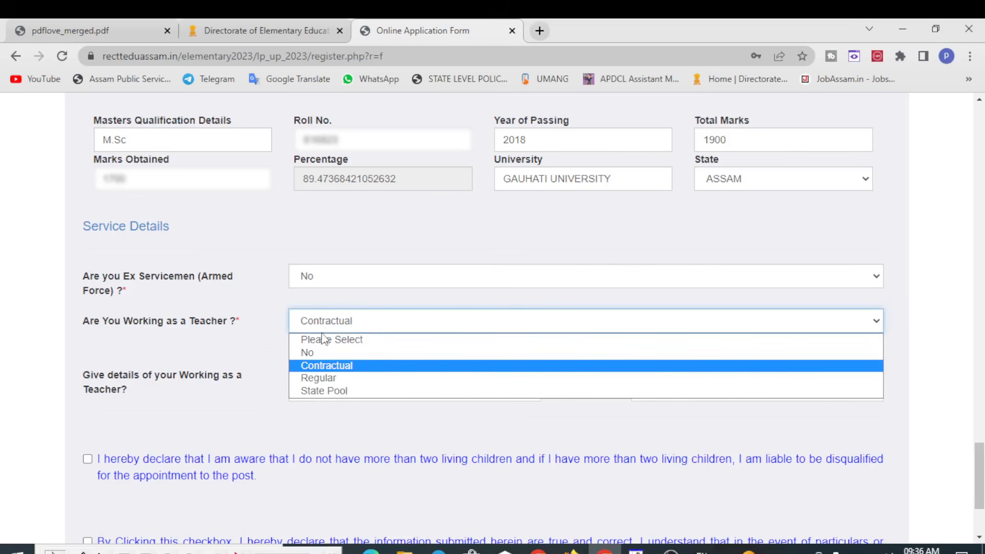
pyautogui.click(311, 353)
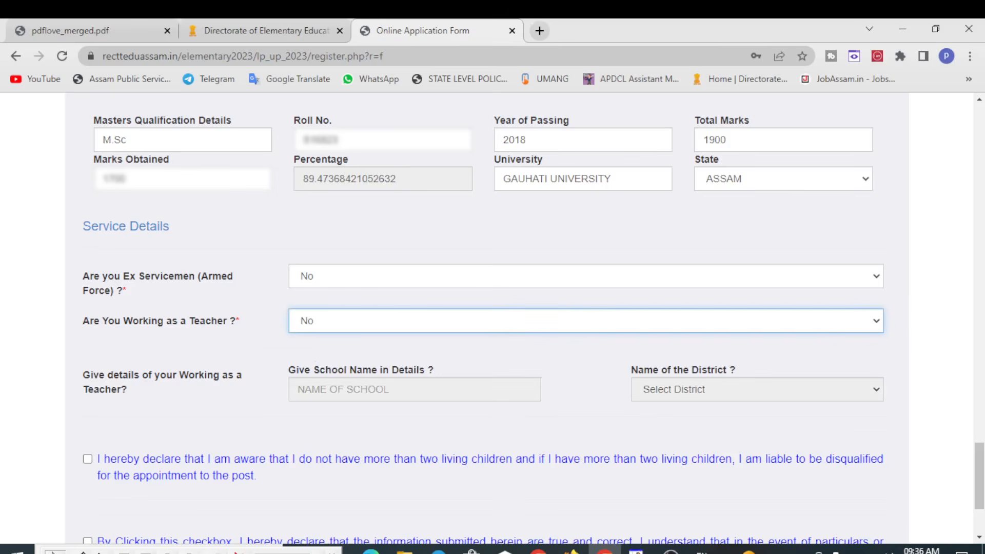
pyautogui.scroll(-3, 983, 433)
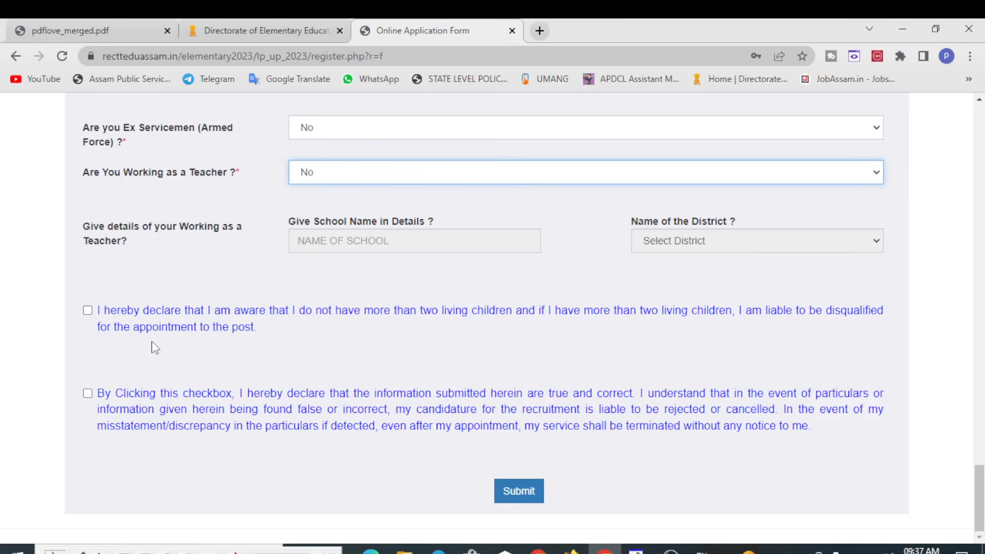
# Step: Tick the two-living-children and true-information declarations and submit the application form
pyautogui.click(87, 311)
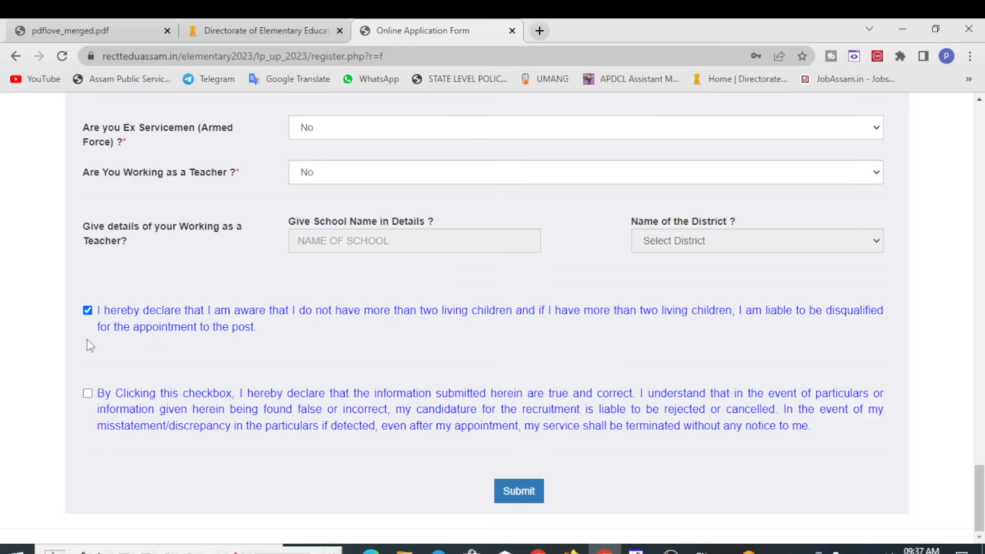
pyautogui.click(87, 396)
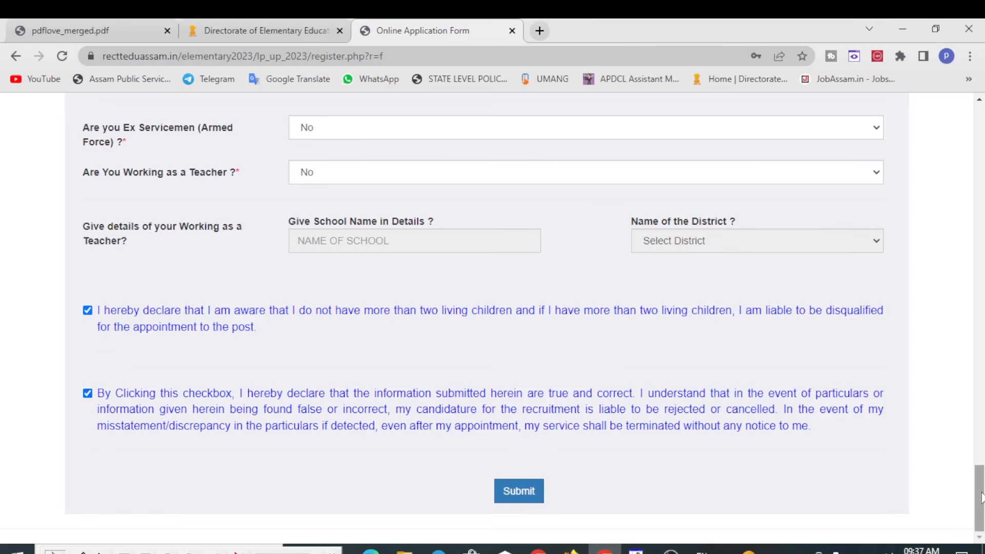
pyautogui.moveTo(981, 496)
pyautogui.mouseDown()
pyautogui.moveTo(966, 227)
pyautogui.moveTo(976, 500)
pyautogui.mouseUp()
pyautogui.click(519, 492)
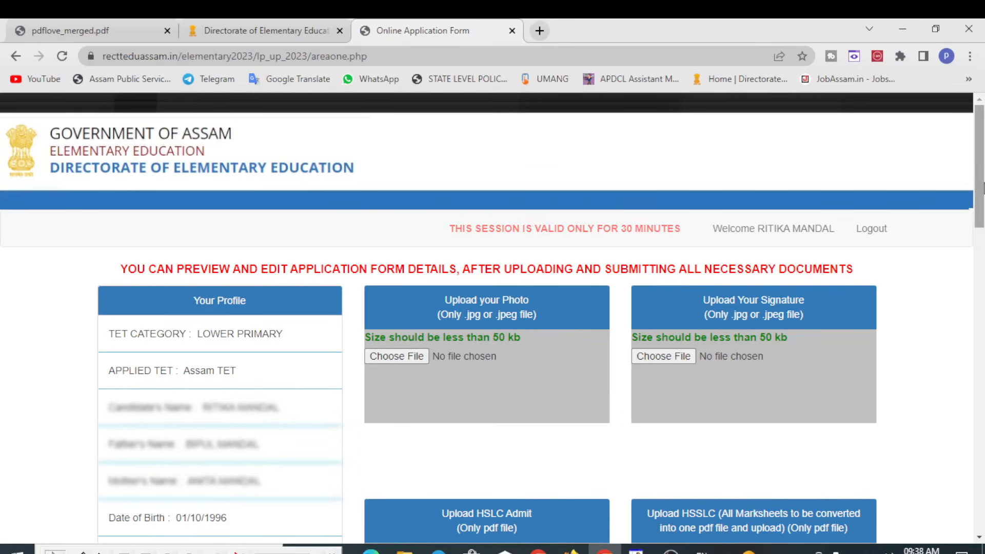
# Step: Choose the applicant's image file under Upload your Photo
pyautogui.scroll(-1, 982, 186)
pyautogui.scroll(1, 980, 184)
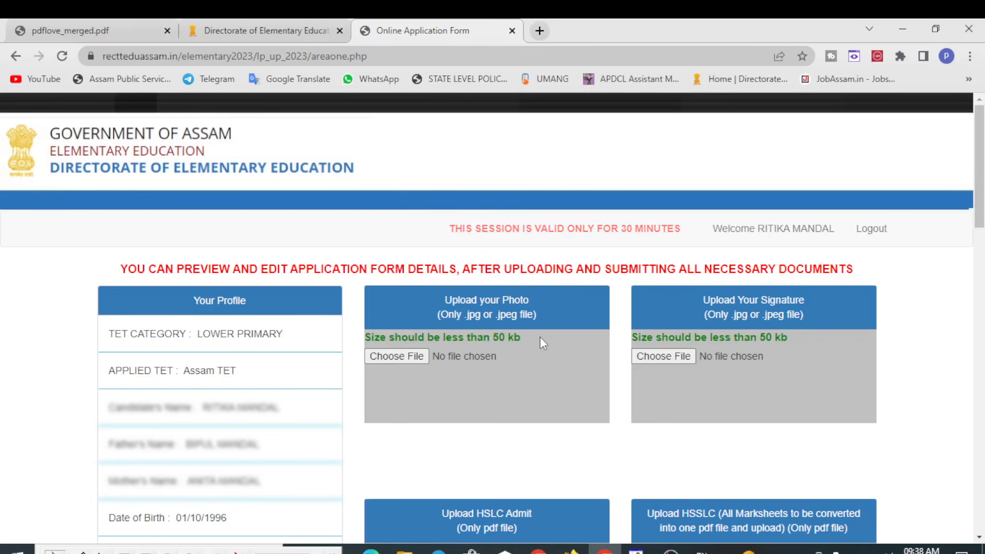
pyautogui.click(394, 356)
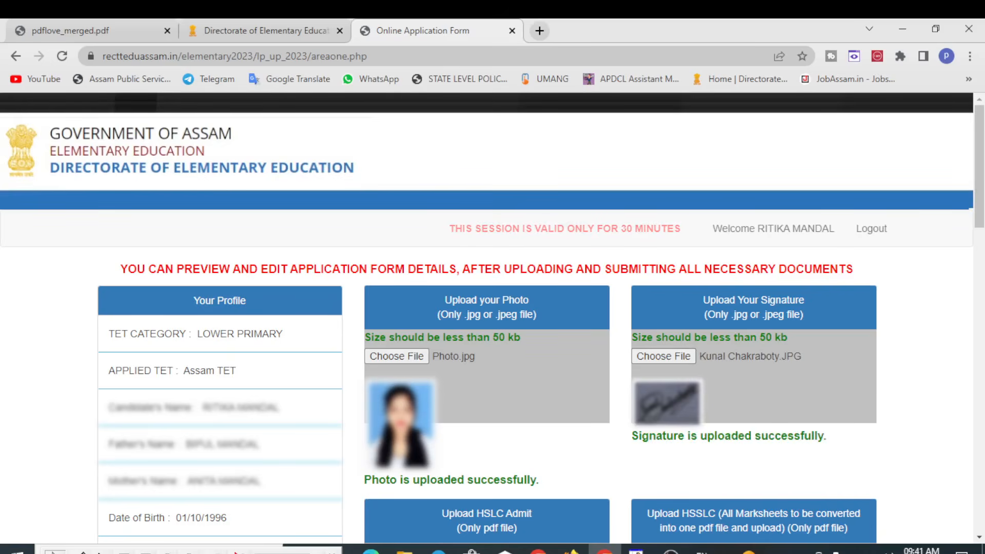
pyautogui.scroll(-4, 492, 318)
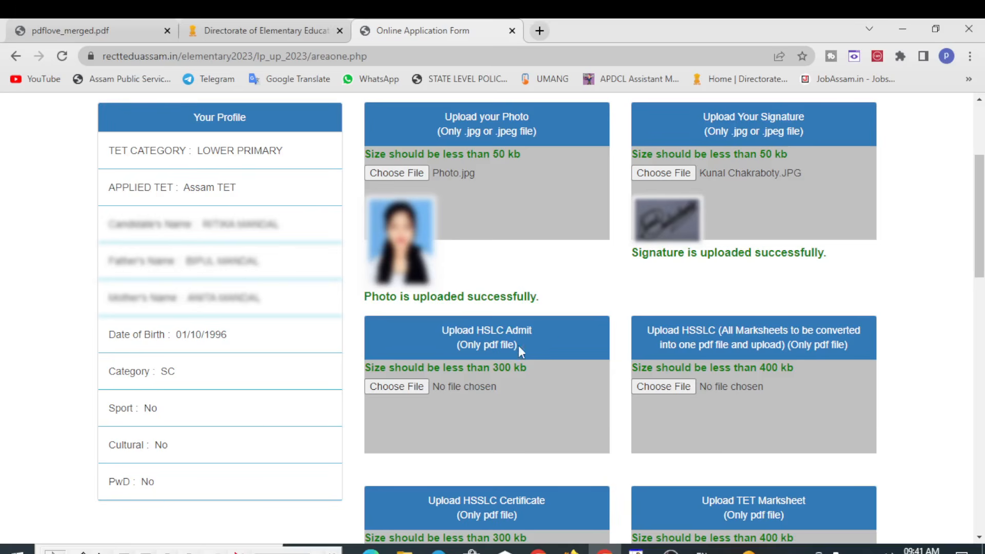
# Step: Upload HSLC Admit.pdf to the HSLC Admit box
pyautogui.click(383, 387)
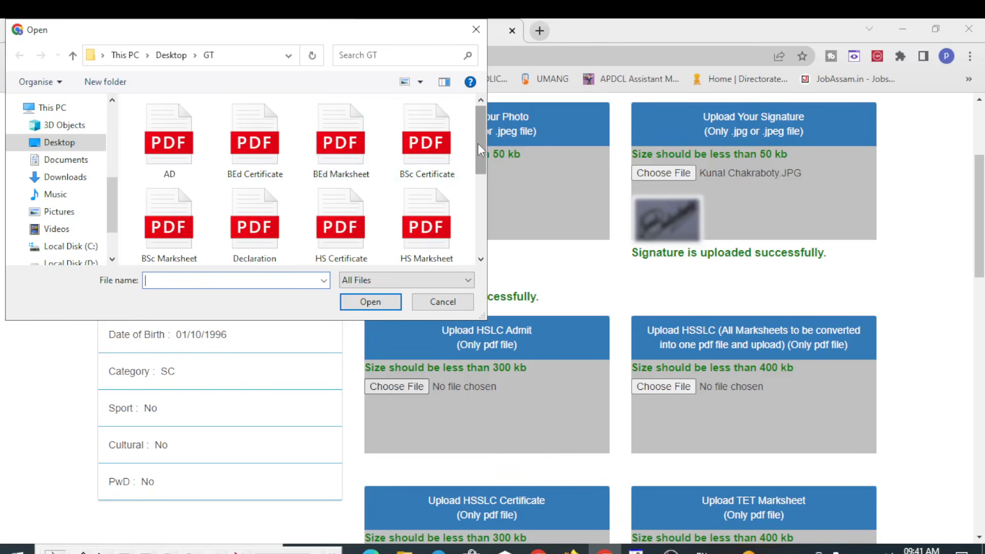
pyautogui.moveTo(478, 144); pyautogui.dragTo(476, 192)
pyautogui.click(177, 211)
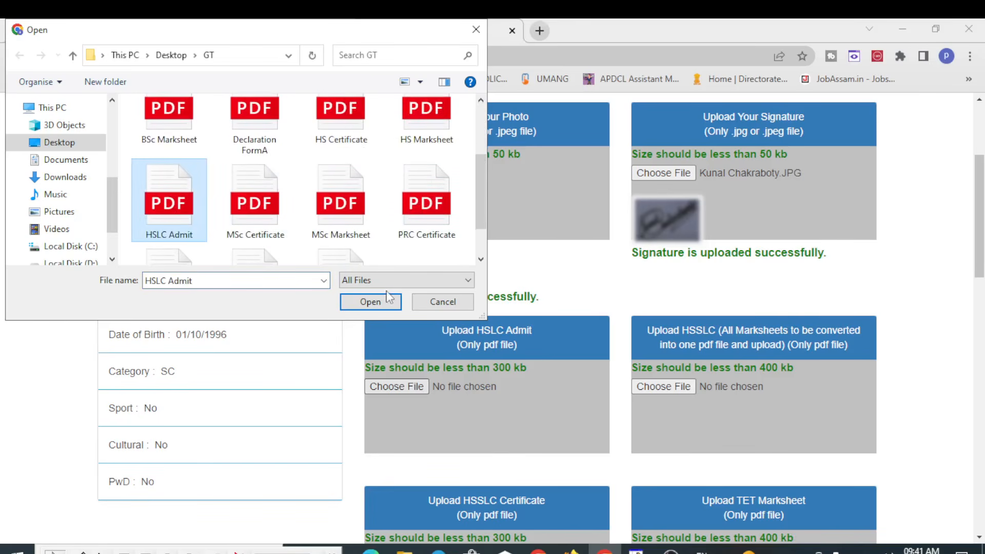
pyautogui.click(376, 302)
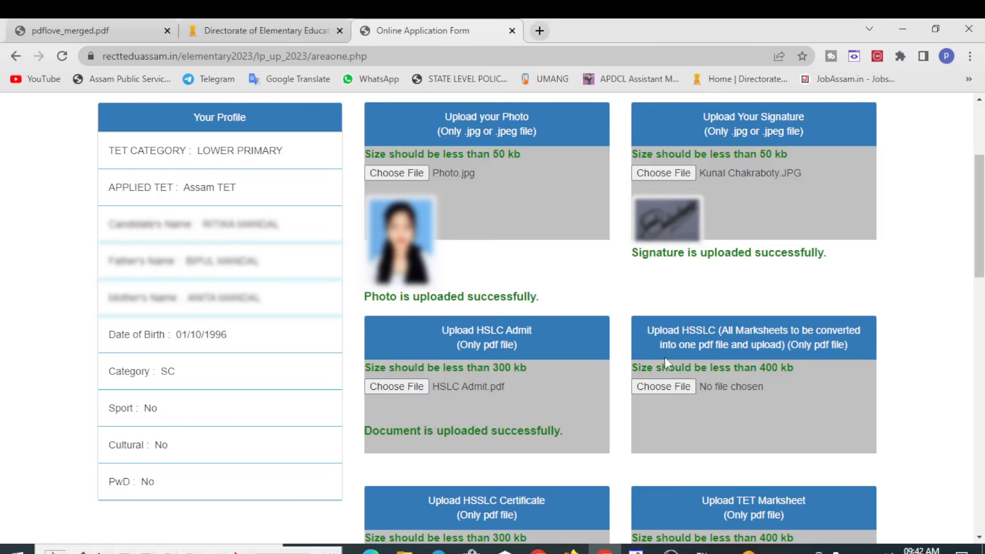
# Step: Upload HS Marksheet.pdf to the HSSLC marksheet box
pyautogui.click(650, 386)
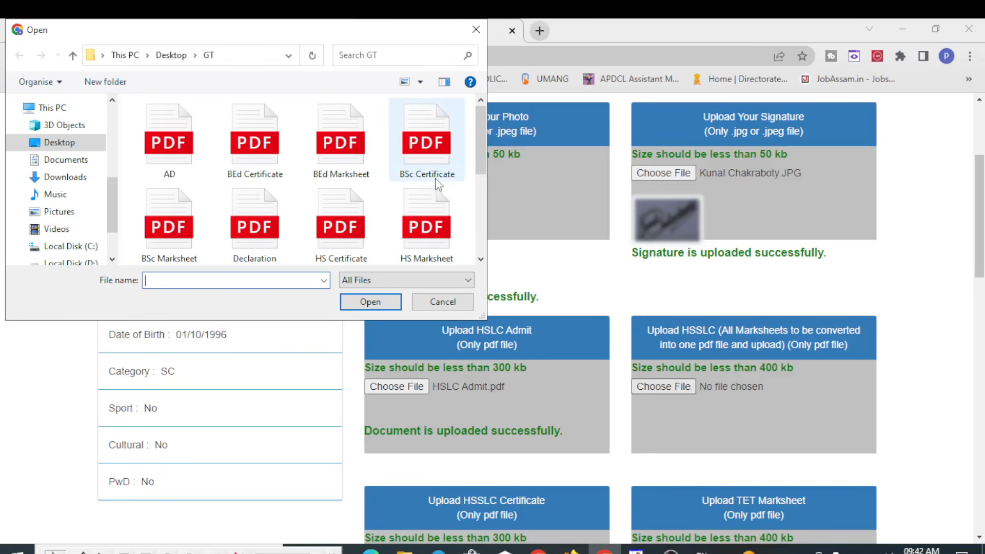
pyautogui.click(427, 226)
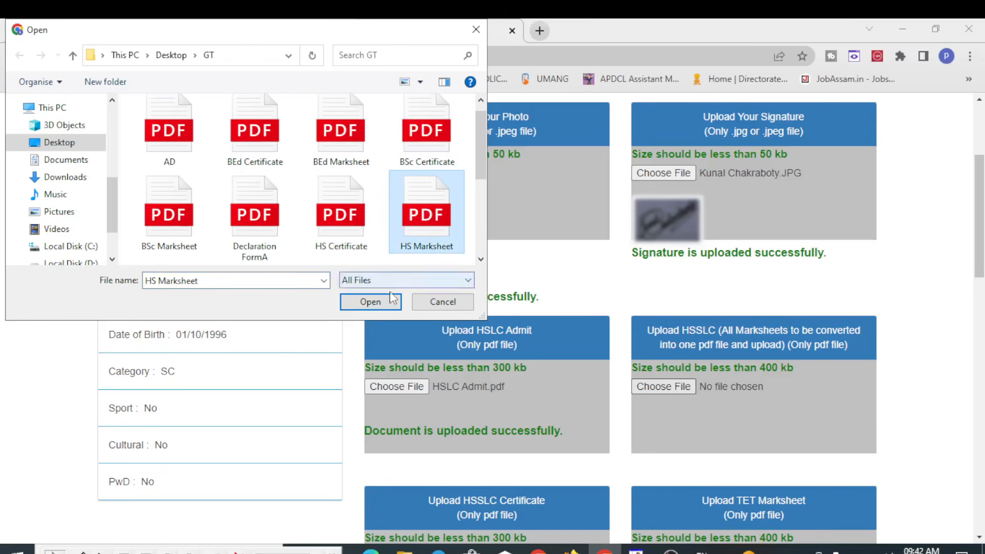
pyautogui.click(370, 301)
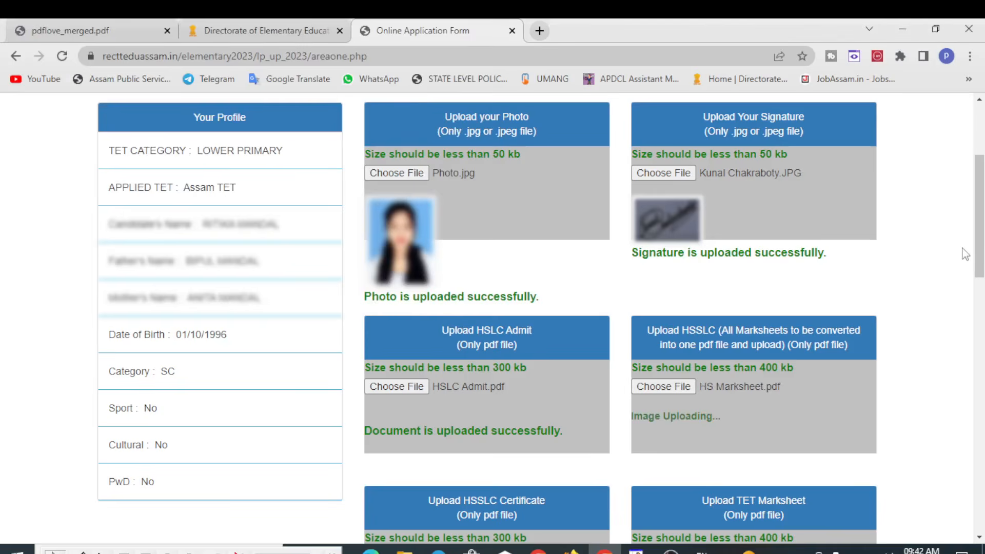
pyautogui.moveTo(978, 231); pyautogui.dragTo(978, 254)
# Step: Upload the HS Certificate PDF to the HSSLC Certificate box
pyautogui.scroll(-3, 541, 255)
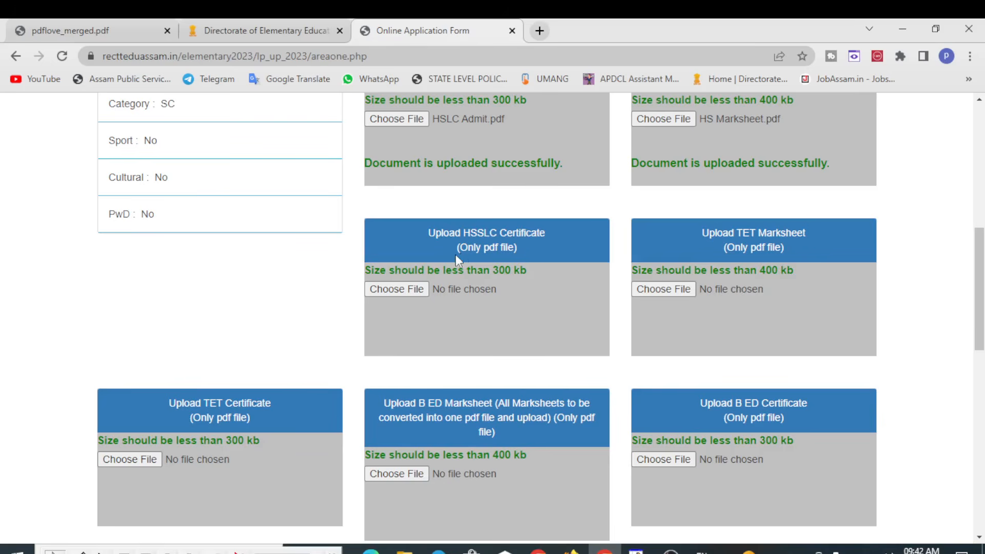
pyautogui.click(401, 289)
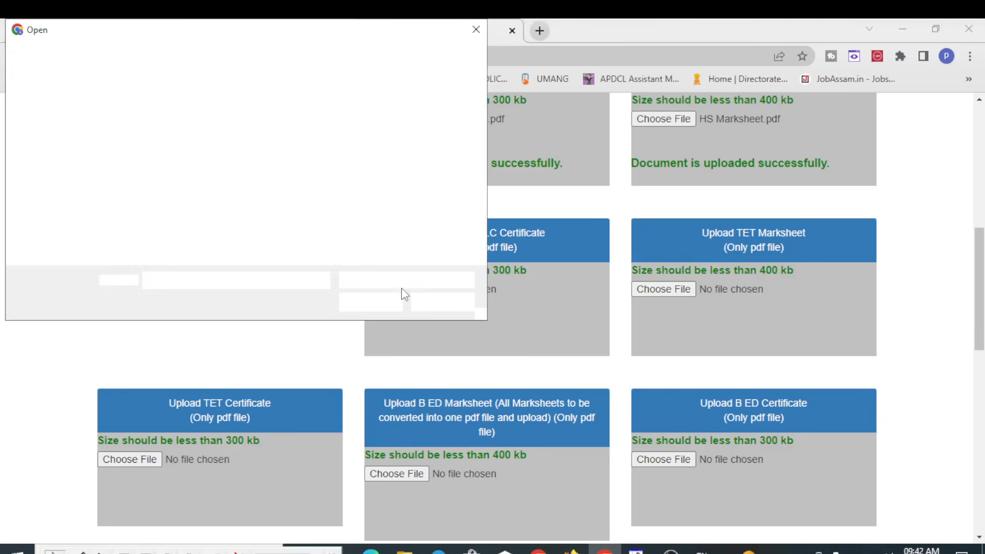
pyautogui.click(368, 229)
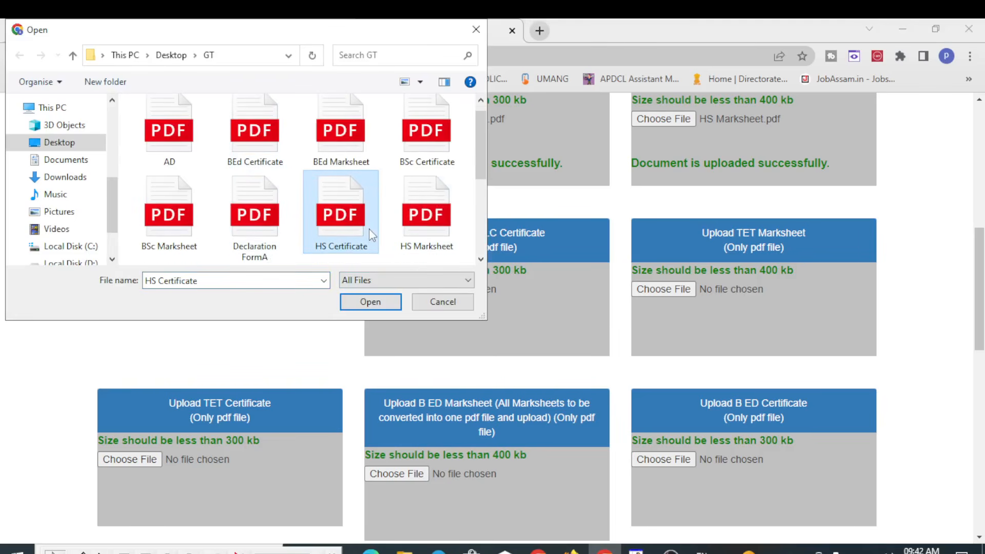
pyautogui.click(371, 303)
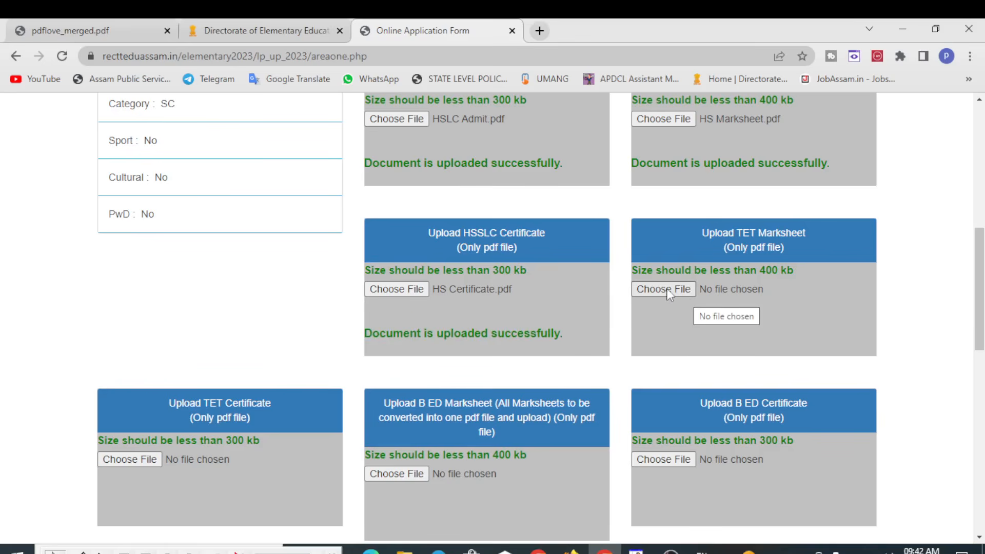
# Step: Upload the TET Marksheet and TET Certificate PDFs to their matching boxes
pyautogui.click(651, 287)
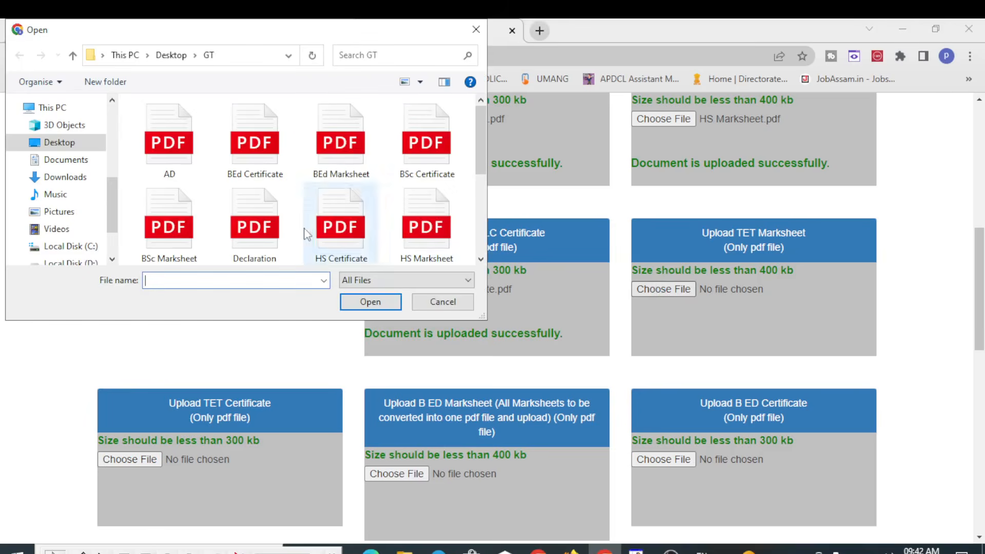
pyautogui.moveTo(481, 144); pyautogui.dragTo(472, 221)
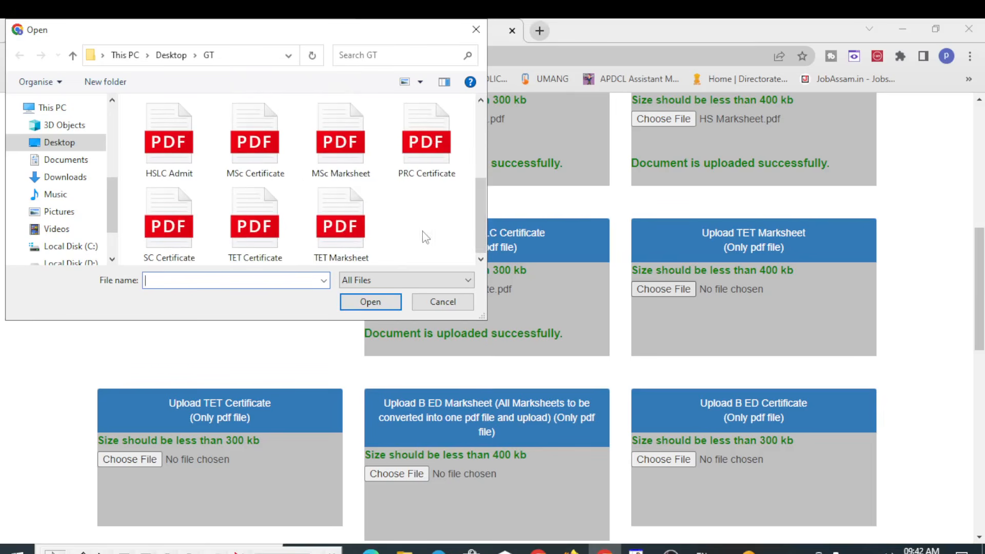
pyautogui.click(339, 231)
pyautogui.click(369, 301)
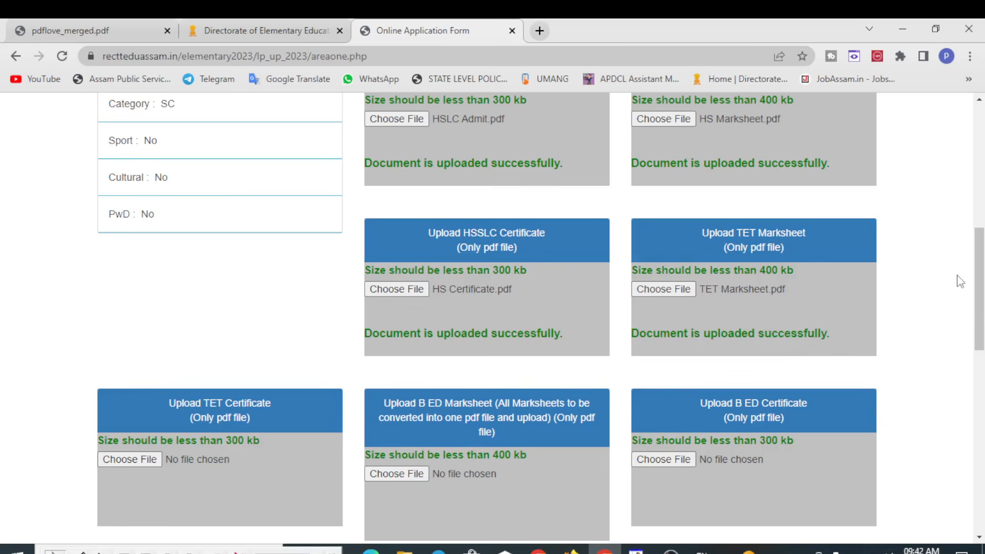
pyautogui.scroll(-3, 379, 347)
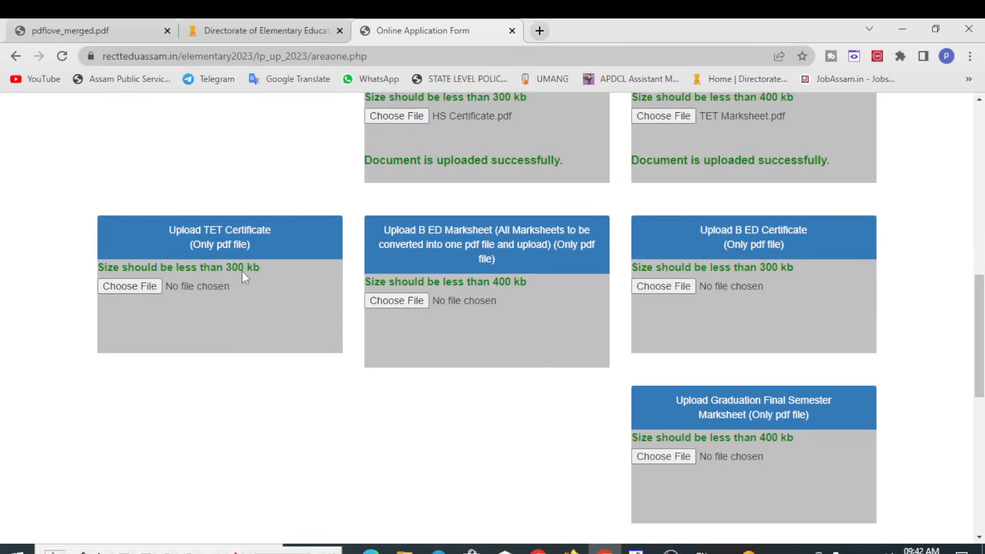
pyautogui.click(133, 288)
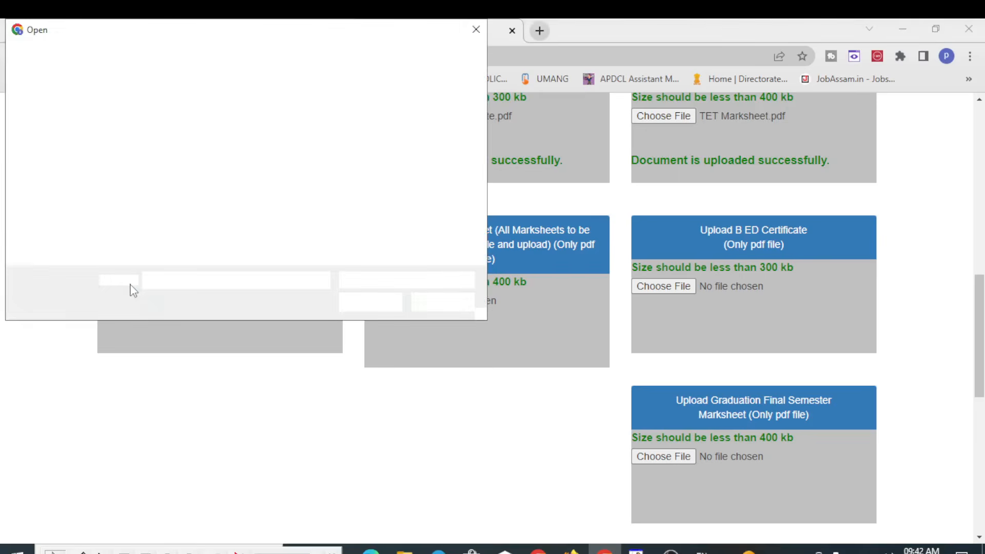
pyautogui.scroll(-3, 481, 207)
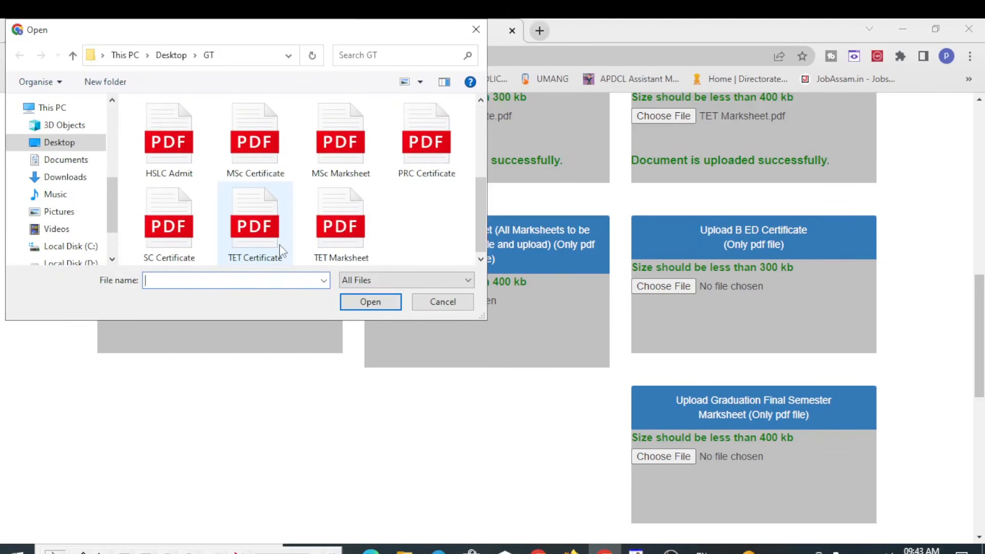
pyautogui.click(256, 242)
pyautogui.click(366, 302)
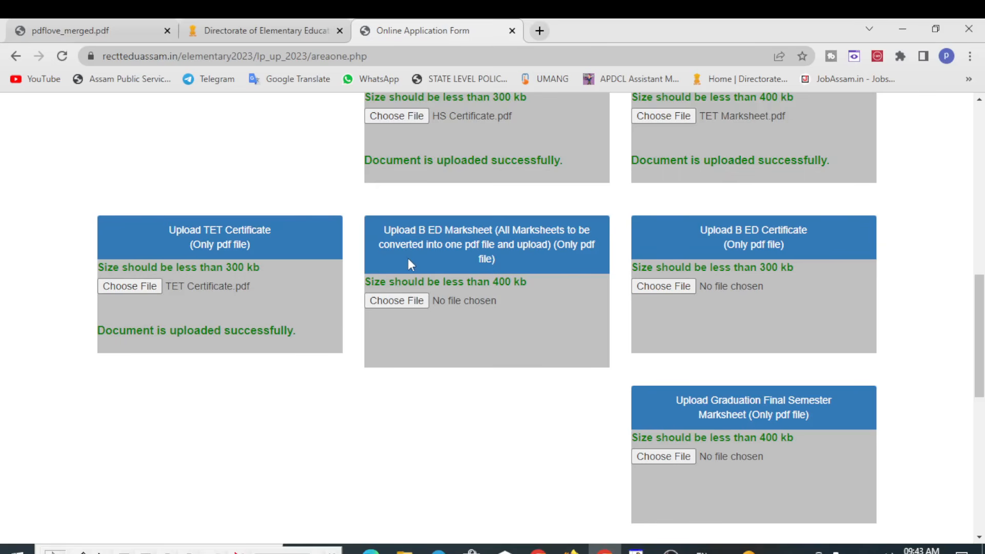
# Step: Upload the BEd Marksheet and BEd Certificate PDFs to the B ED boxes
pyautogui.click(396, 299)
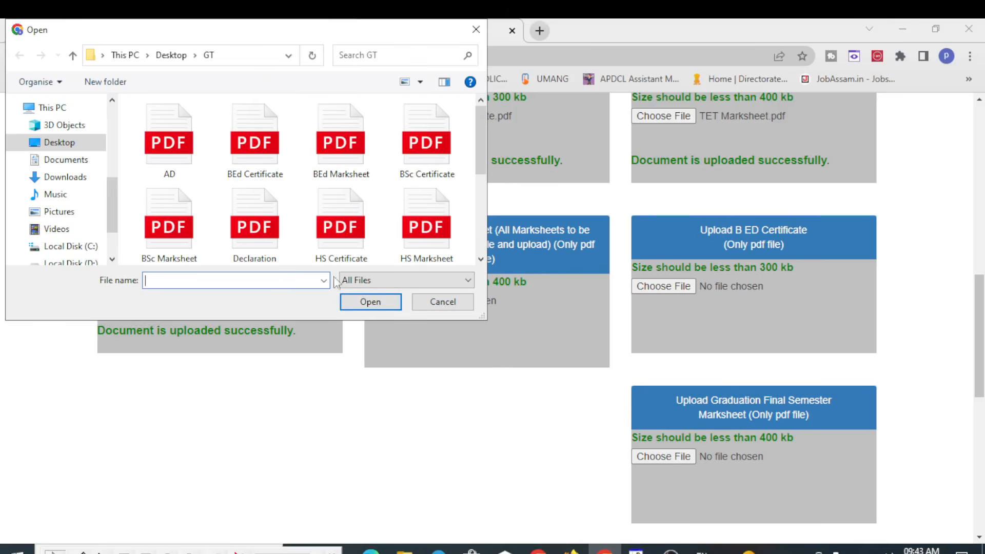
pyautogui.click(318, 157)
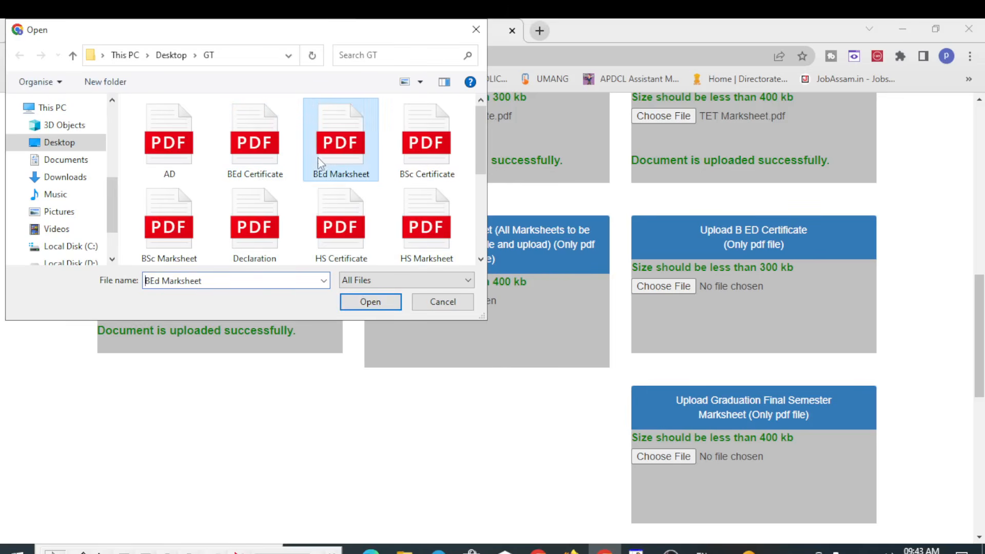
pyautogui.click(369, 302)
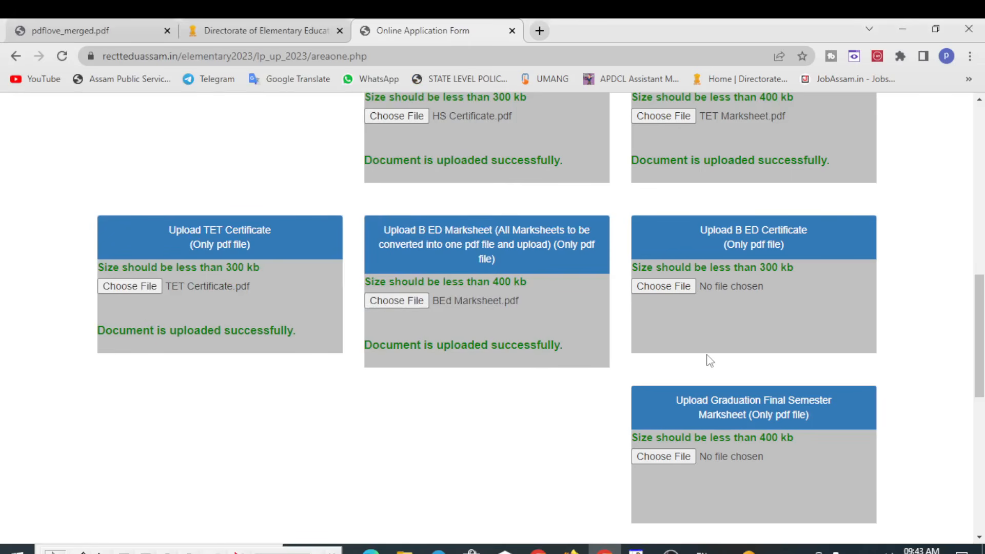
pyautogui.click(657, 286)
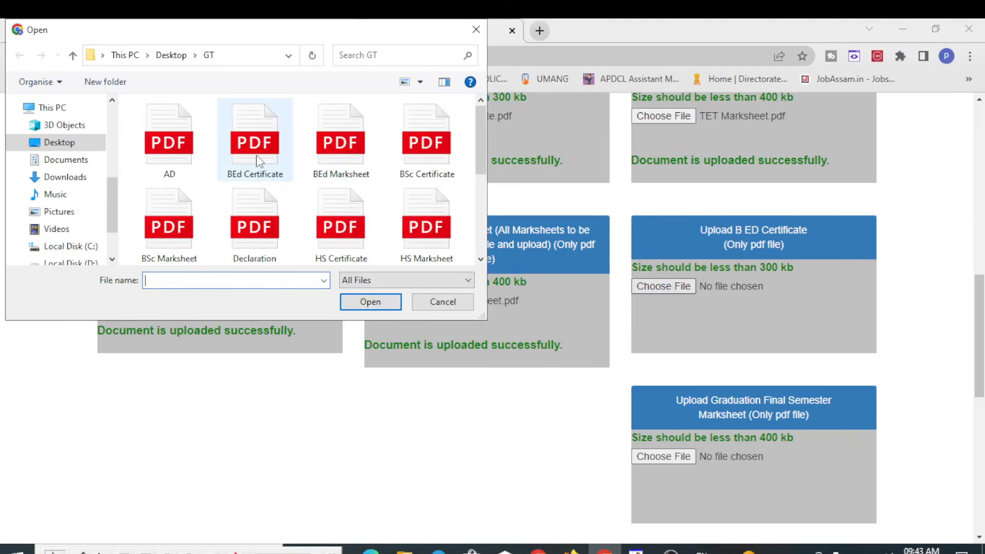
pyautogui.click(266, 172)
pyautogui.click(362, 301)
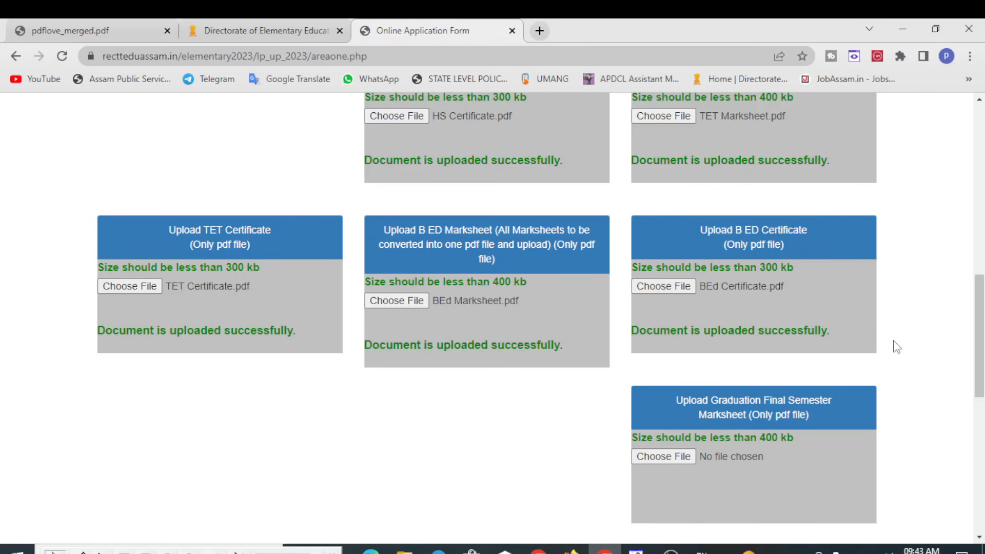
pyautogui.moveTo(977, 332); pyautogui.dragTo(980, 345)
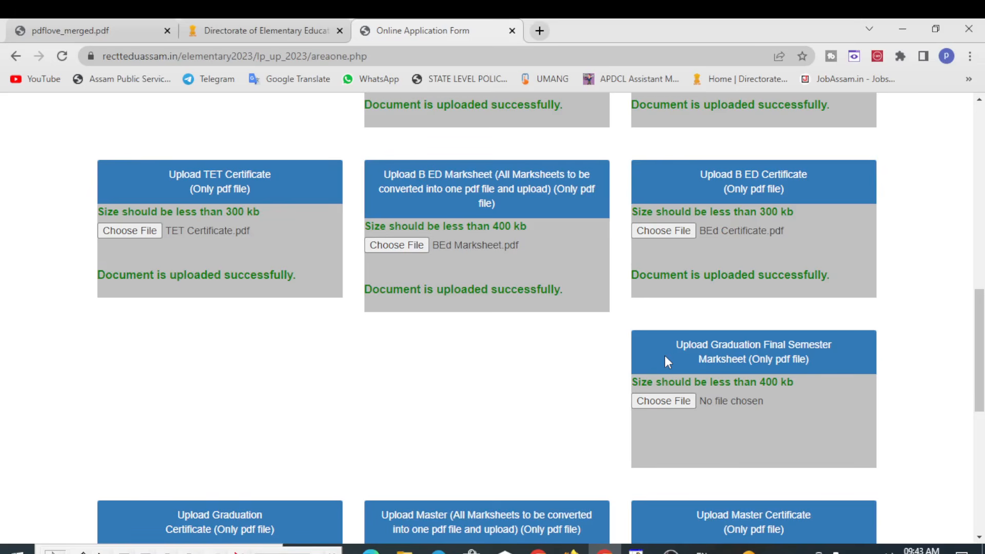
# Step: Upload the BSc Marksheet and BSc Certificate PDFs to the graduation slots
pyautogui.click(653, 402)
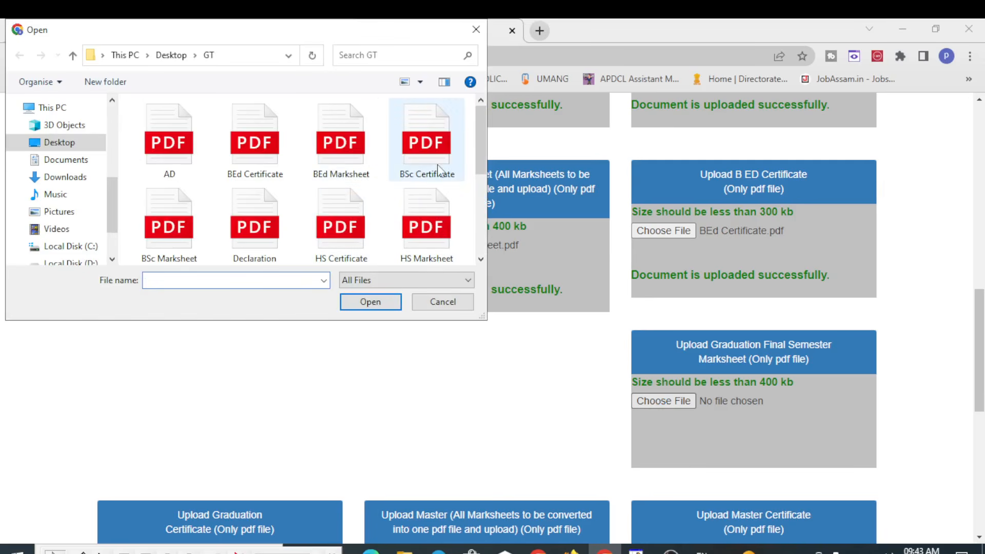
pyautogui.click(167, 220)
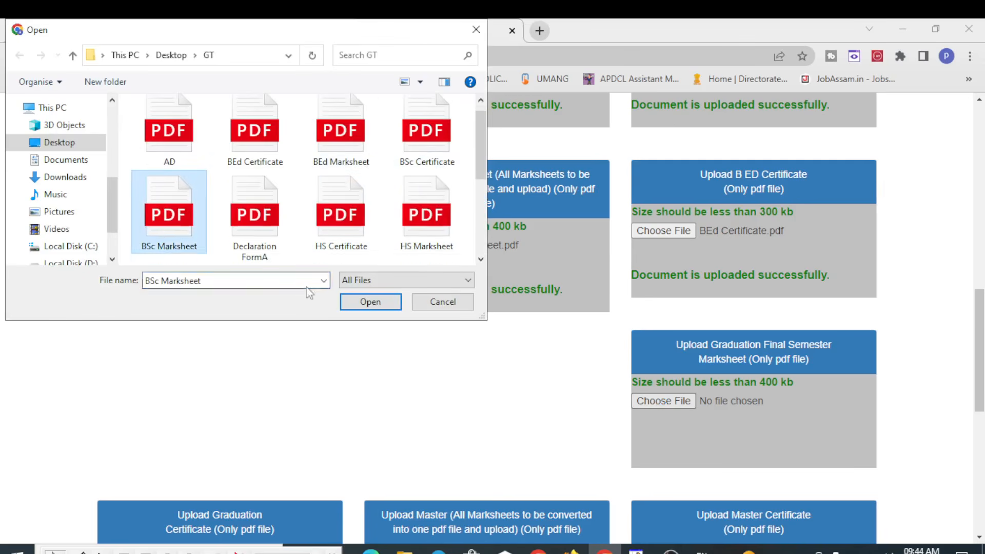
pyautogui.click(362, 302)
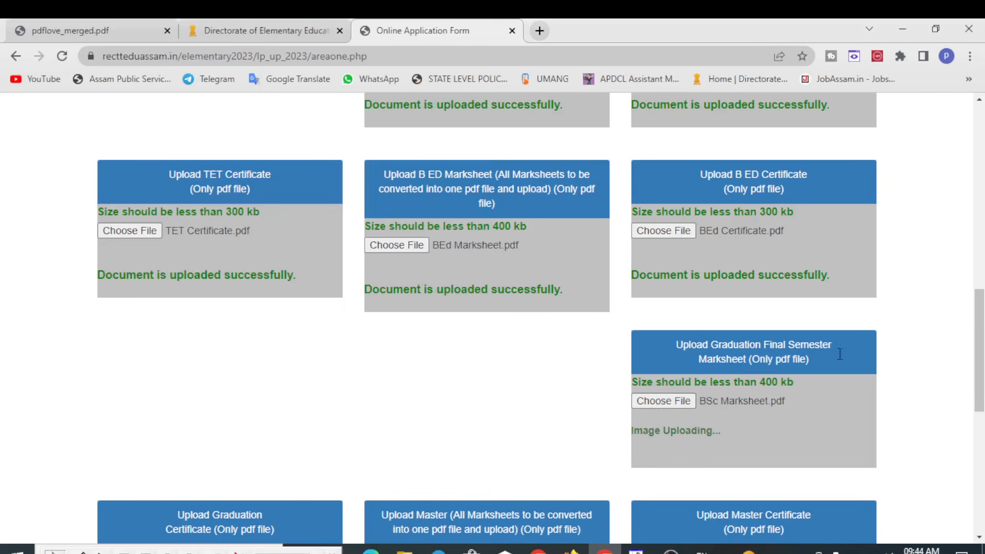
pyautogui.moveTo(979, 343); pyautogui.dragTo(982, 398)
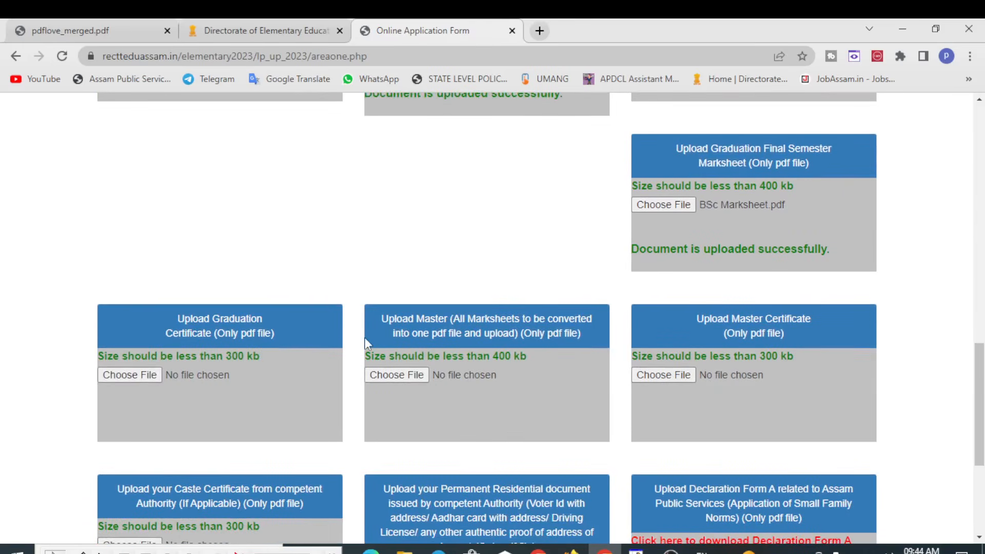
pyautogui.click(137, 373)
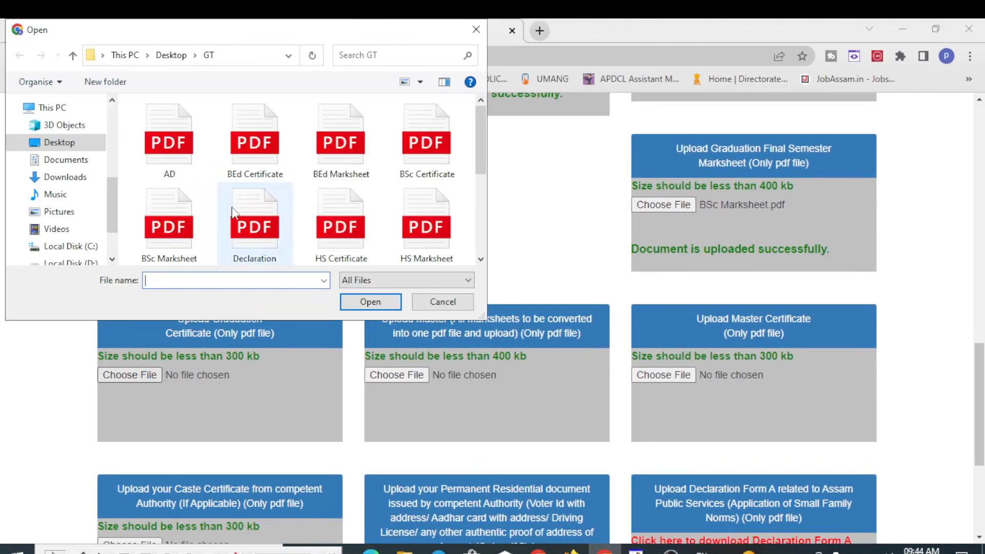
pyautogui.click(423, 157)
pyautogui.click(368, 303)
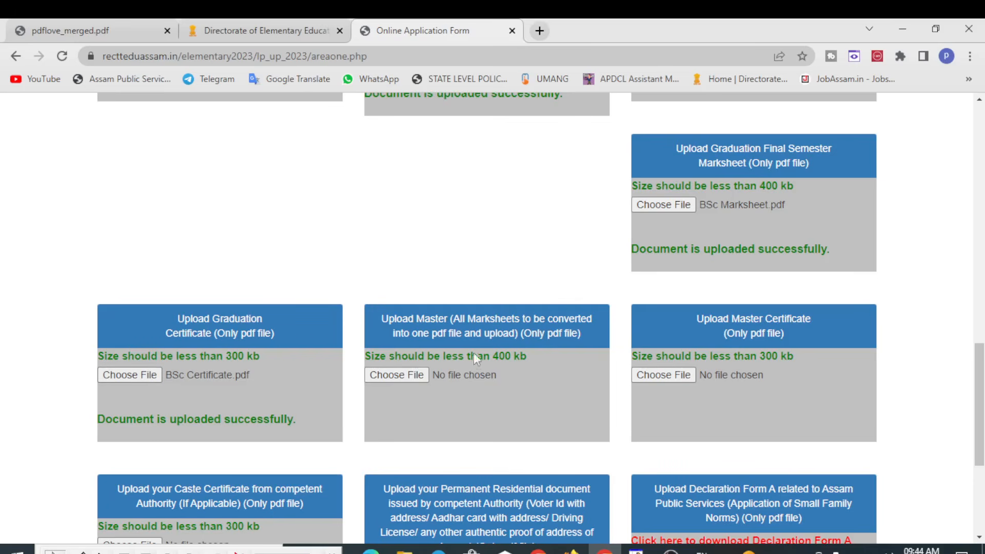
# Step: Upload the MSc Marksheet and MSc Certificate PDFs to the master slots
pyautogui.click(405, 376)
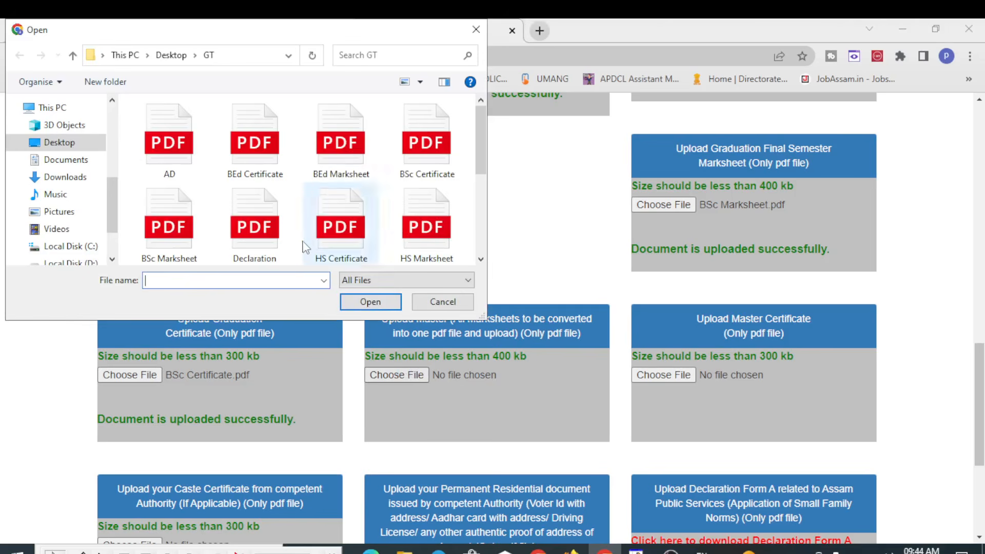
pyautogui.scroll(-1, 480, 220)
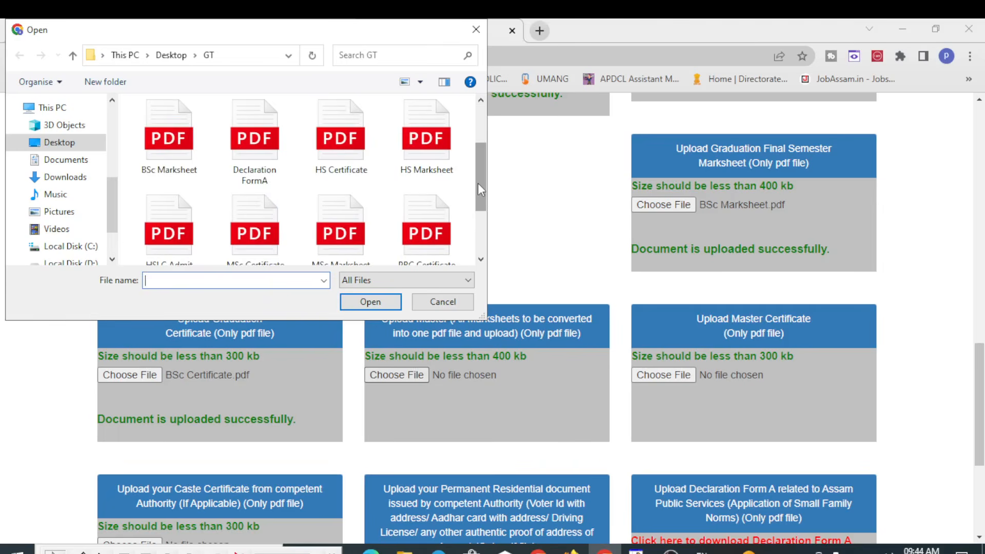
pyautogui.moveTo(477, 183); pyautogui.dragTo(478, 216)
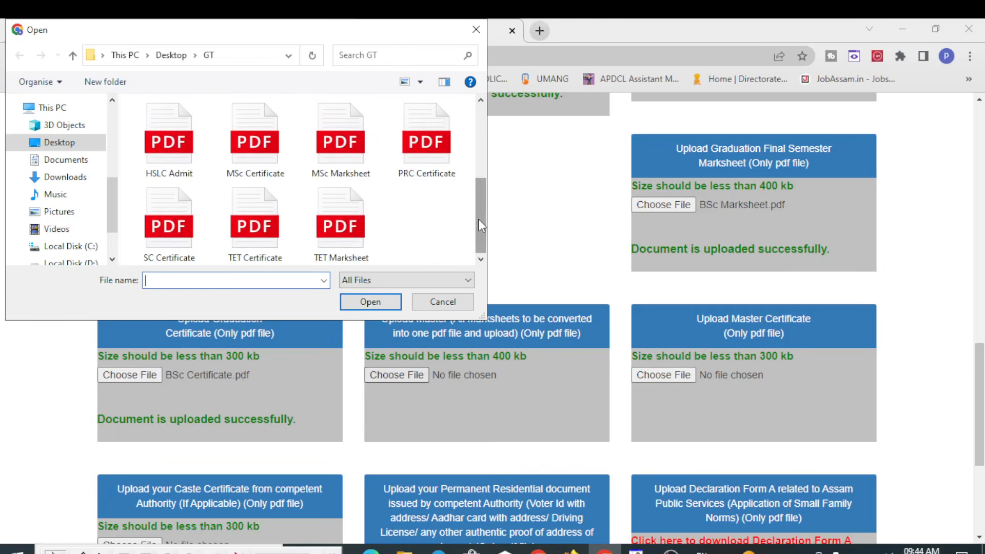
pyautogui.click(335, 157)
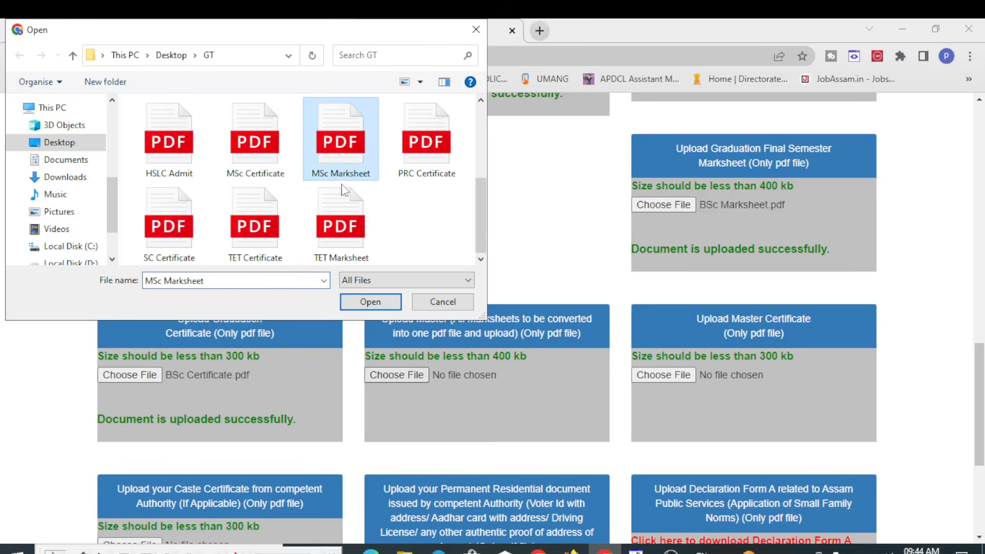
pyautogui.click(363, 304)
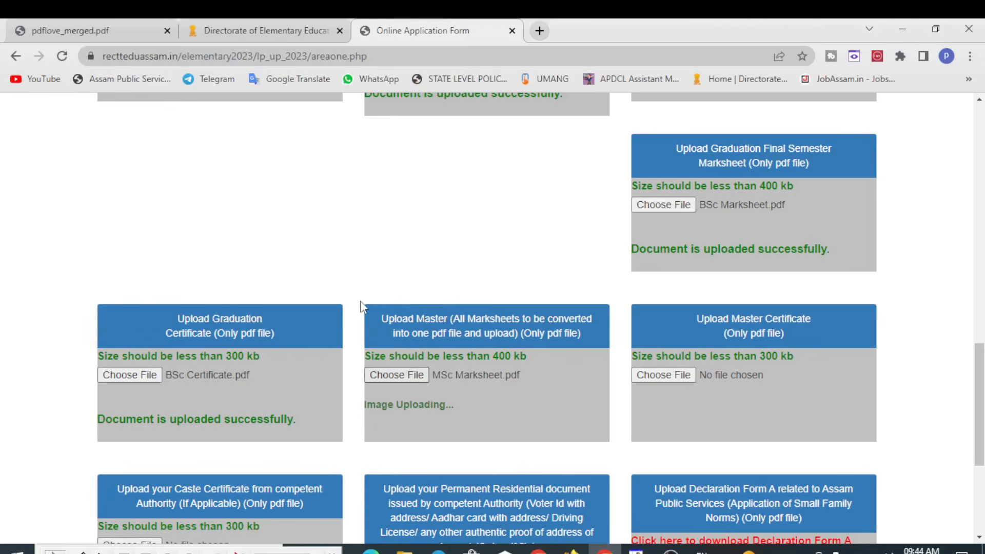
pyautogui.click(656, 375)
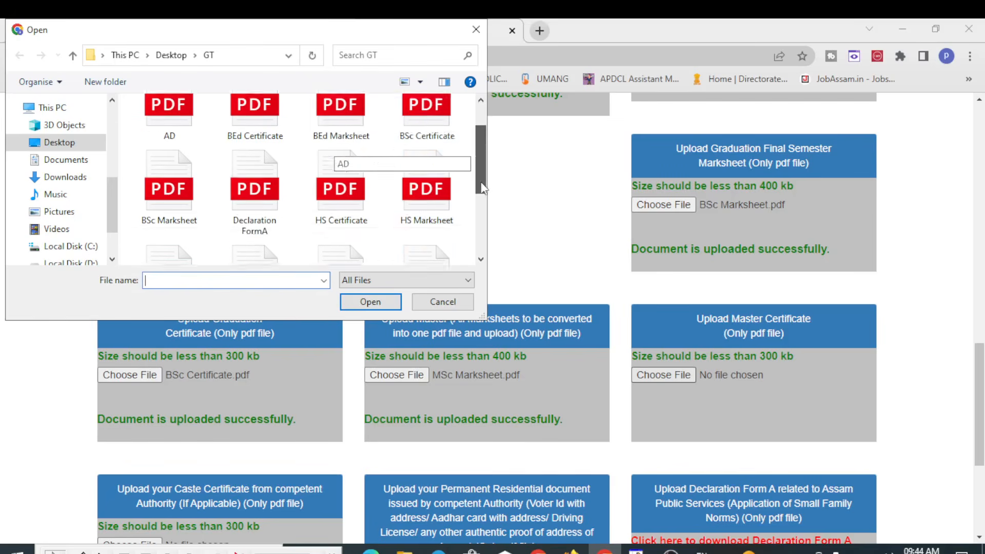
pyautogui.scroll(-3, 482, 187)
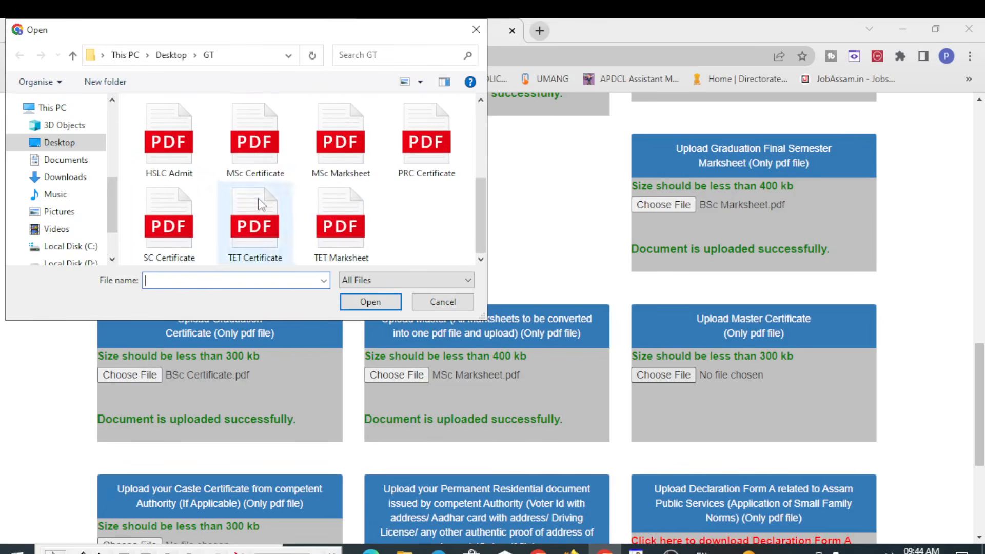
pyautogui.click(253, 163)
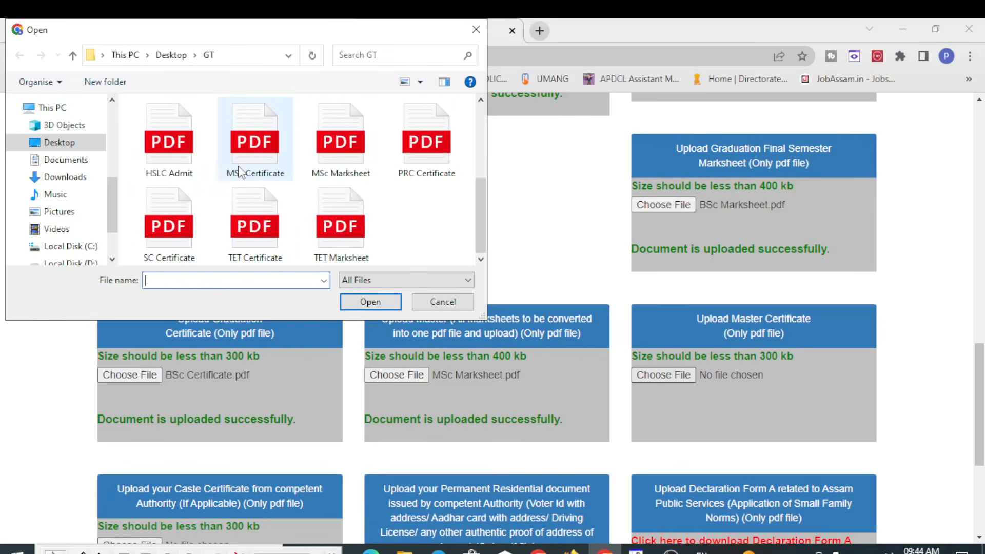
pyautogui.click(361, 303)
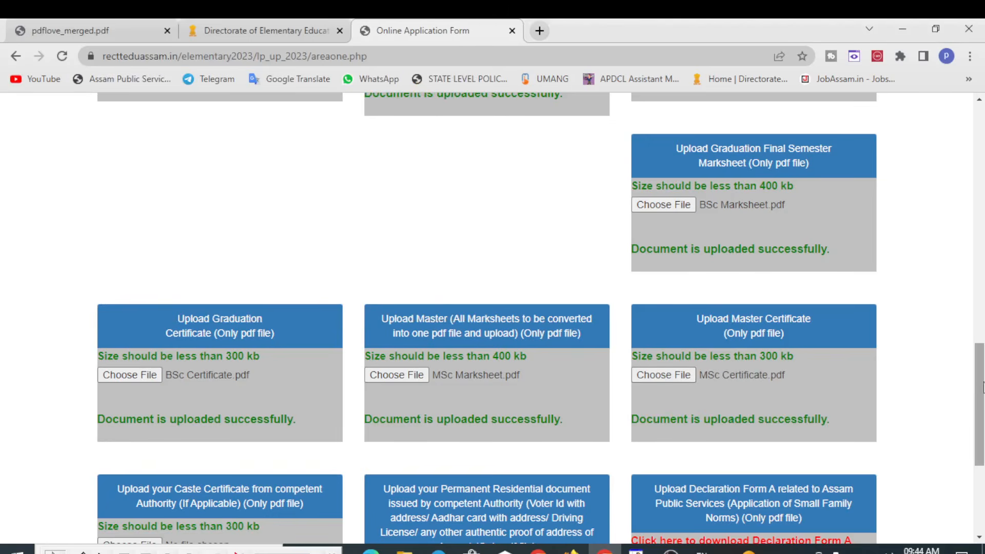
pyautogui.scroll(-3, 982, 388)
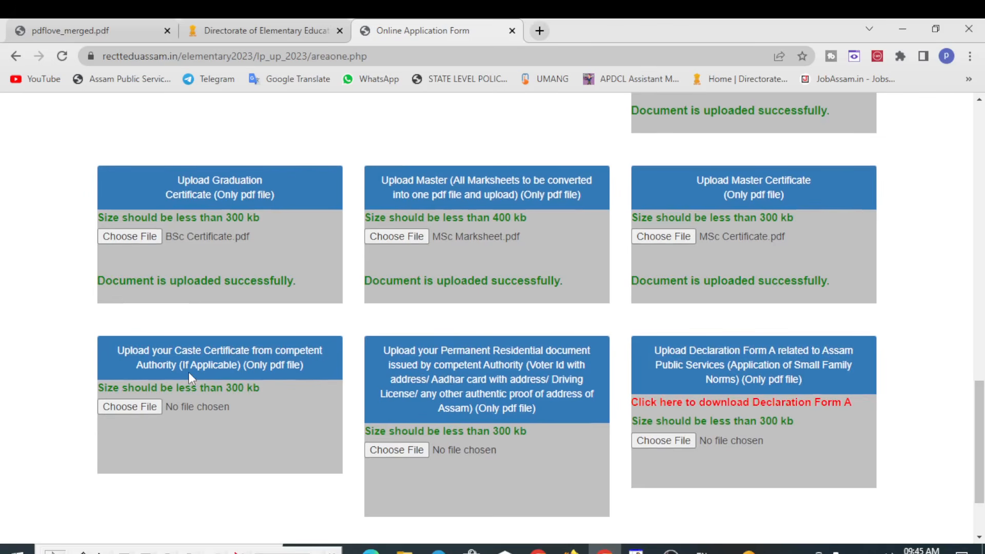
# Step: Upload the SC Certificate PDF as the caste certificate
pyautogui.click(130, 409)
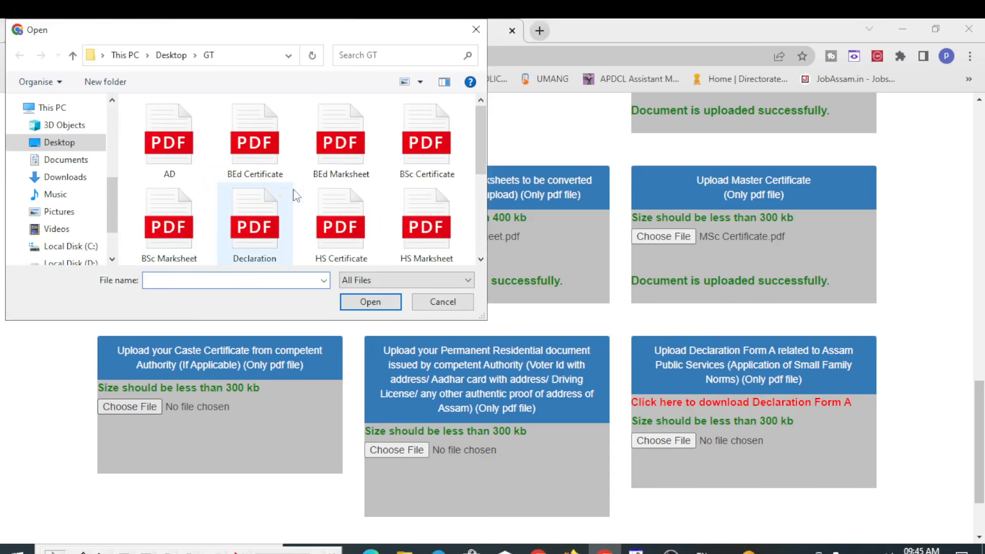
pyautogui.scroll(-3, 482, 221)
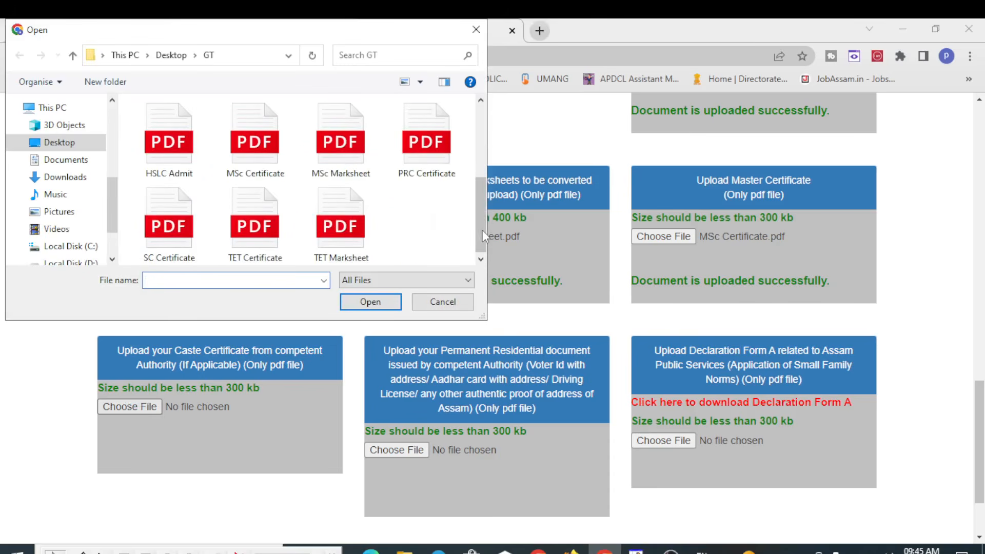
pyautogui.click(177, 230)
pyautogui.click(365, 302)
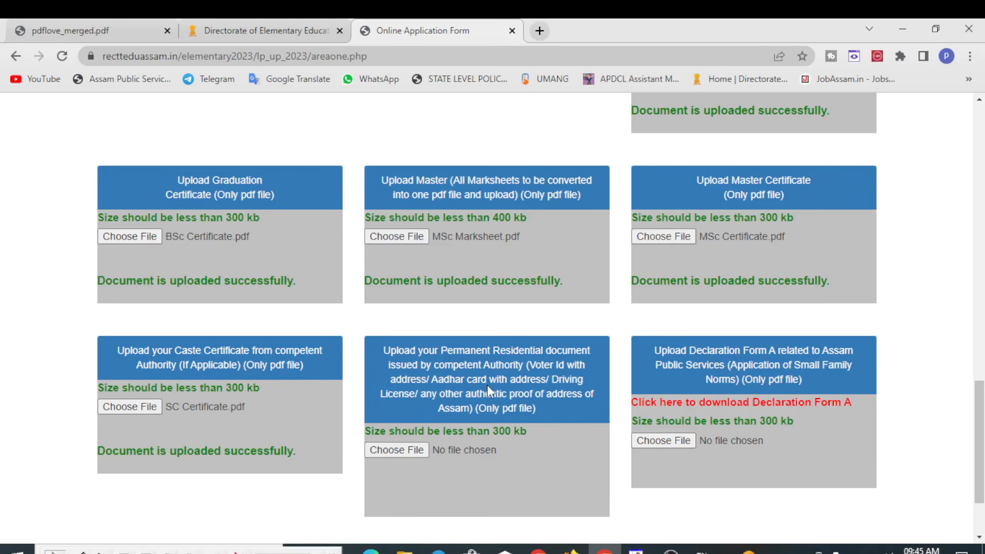
# Step: Upload the PRC Certificate PDF as the permanent residential document
pyautogui.click(395, 449)
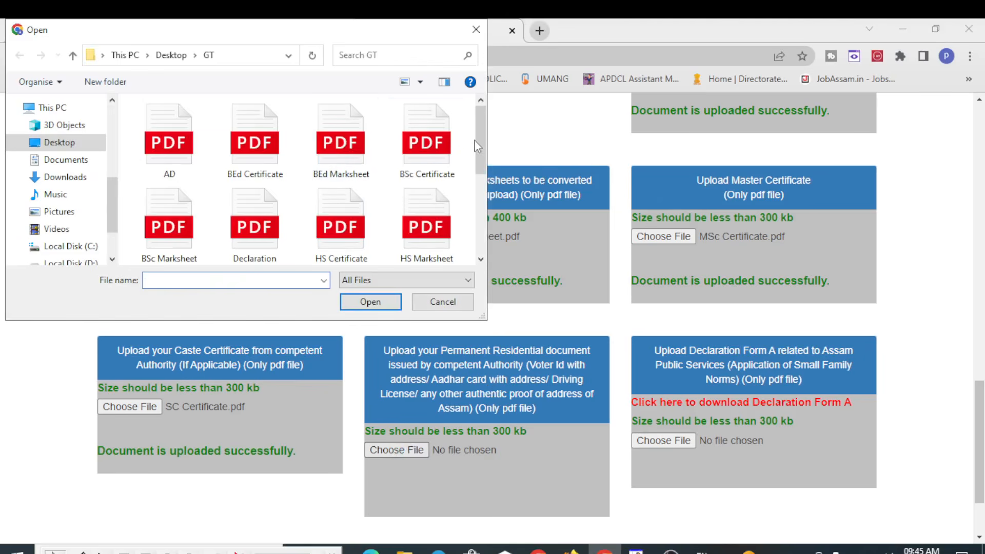
pyautogui.moveTo(477, 139); pyautogui.dragTo(473, 211)
pyautogui.click(425, 159)
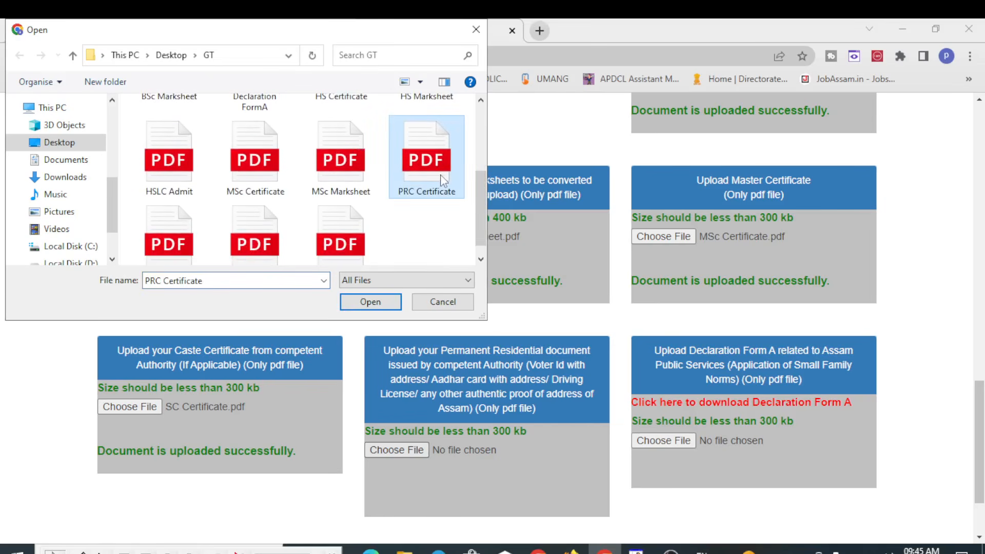
pyautogui.click(370, 302)
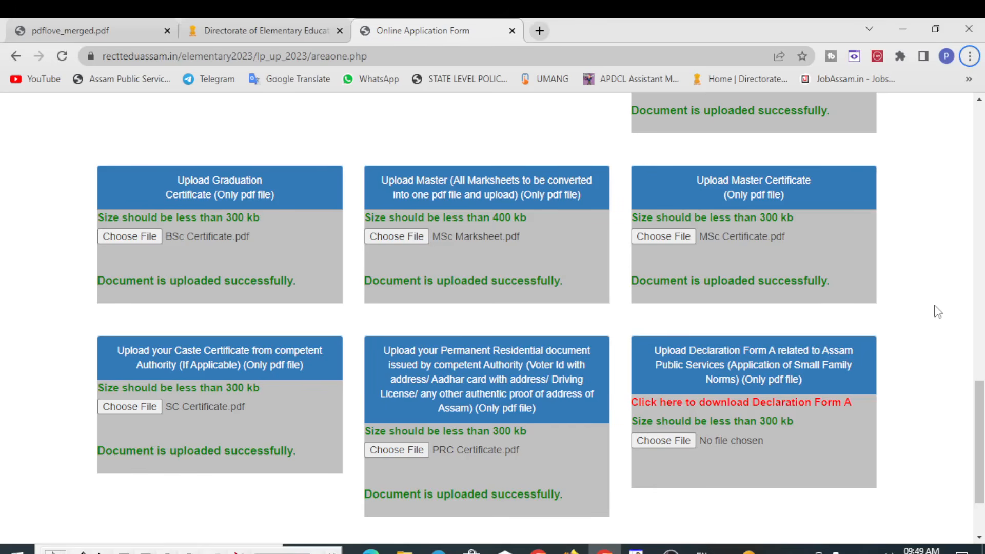
pyautogui.click(663, 441)
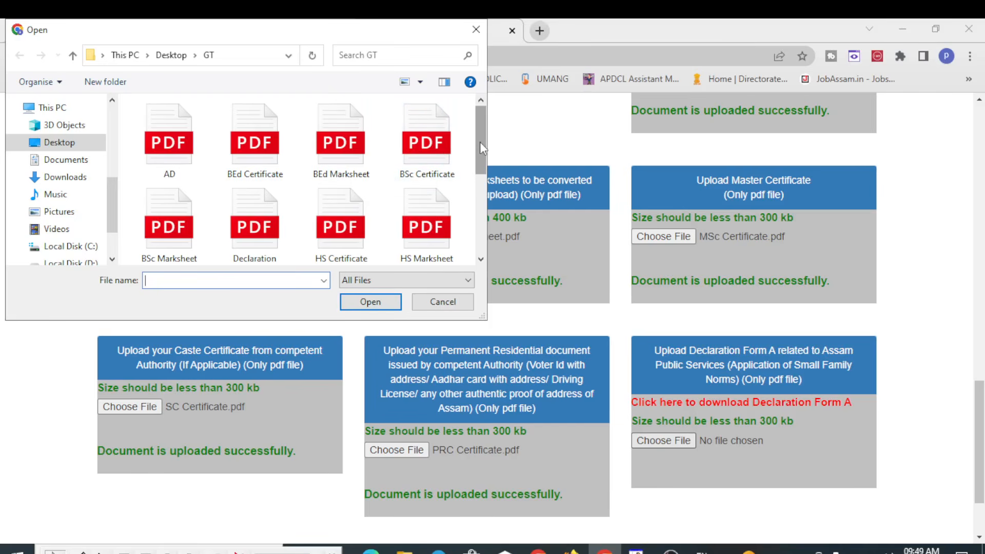
# Step: Try uploading the Declaration FormA file and dismiss the file-too-big warning
pyautogui.scroll(-2, 481, 148)
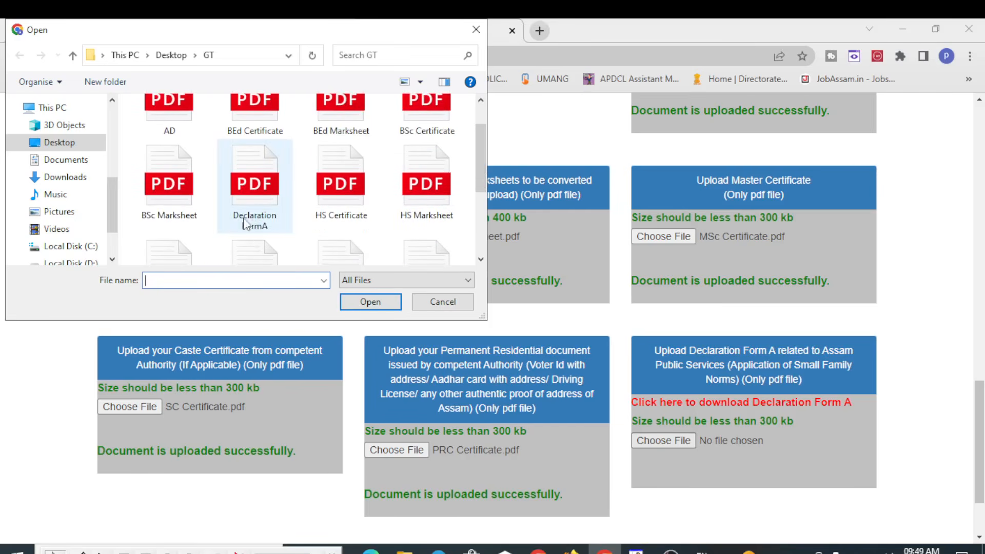
pyautogui.click(250, 205)
pyautogui.click(364, 305)
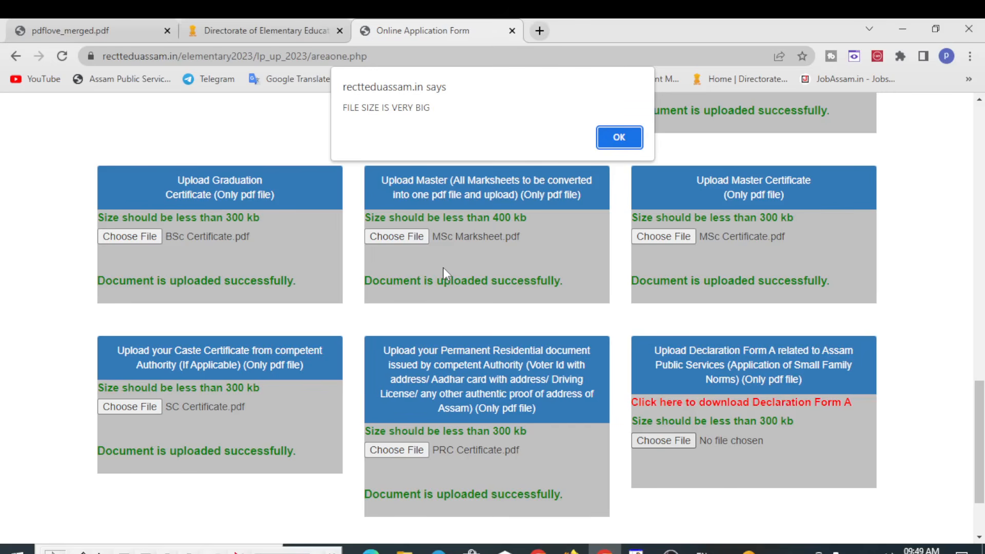
pyautogui.press('Return')
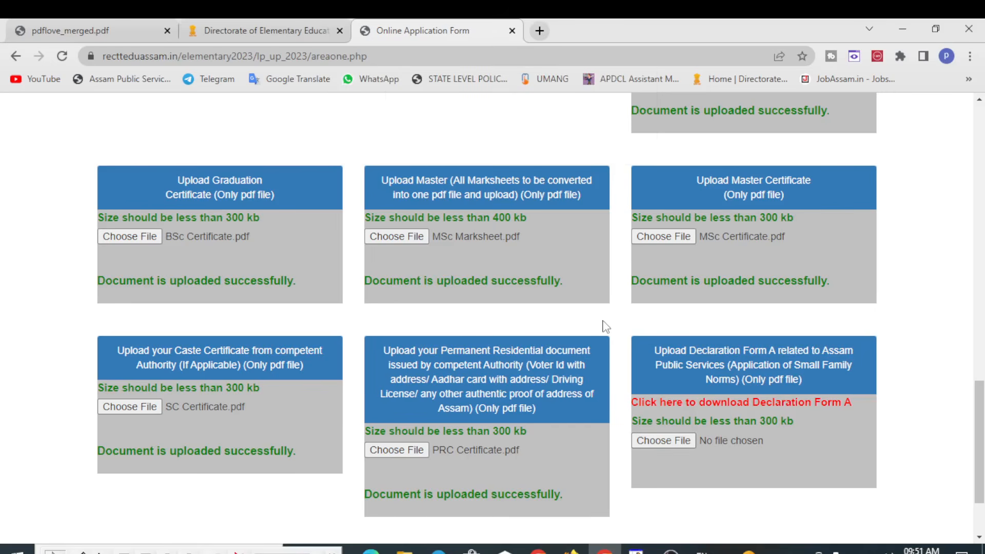
# Step: Upload Declaration Form A.pdf to the Declaration Form A slot instead
pyautogui.click(673, 436)
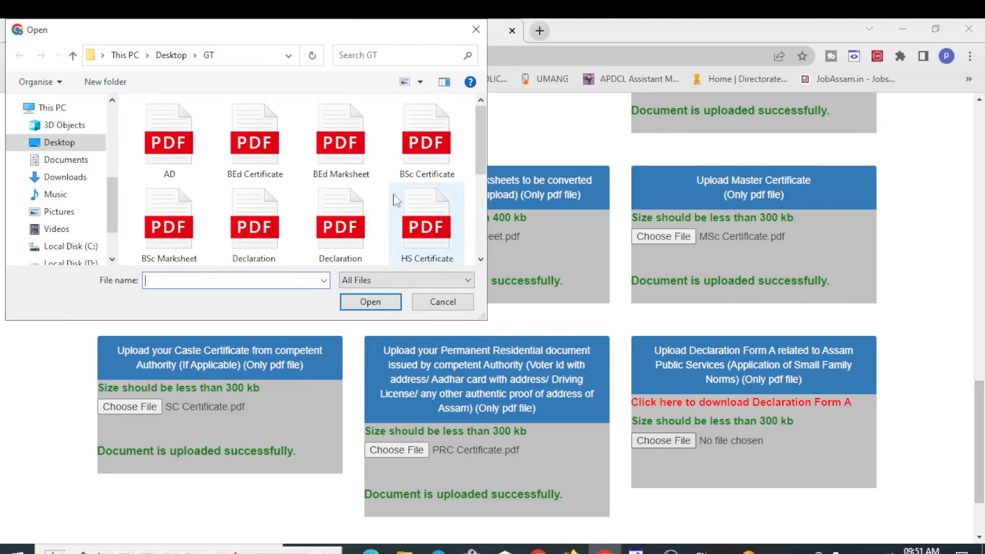
pyautogui.moveTo(481, 142); pyautogui.dragTo(480, 174)
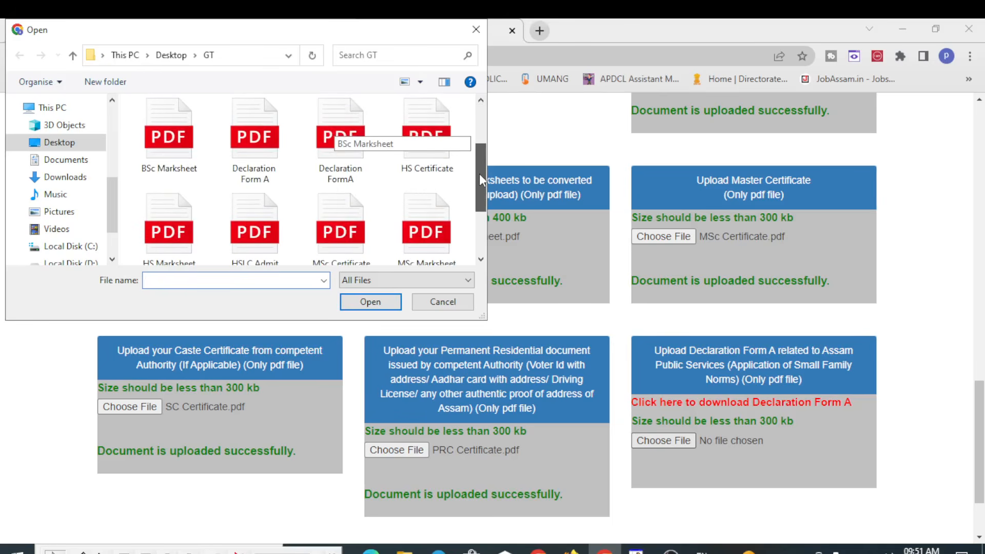
pyautogui.click(251, 158)
pyautogui.click(360, 302)
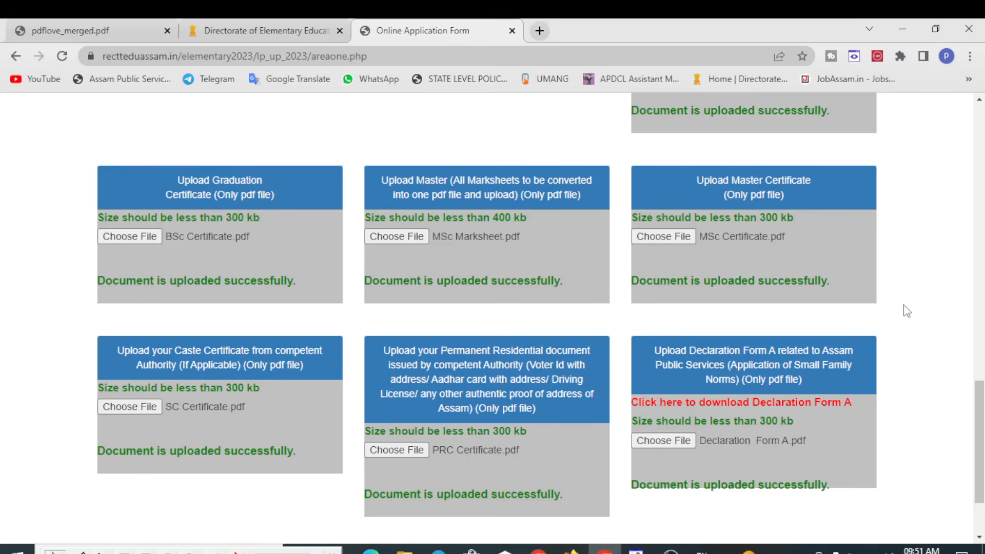
pyautogui.moveTo(370, 550)
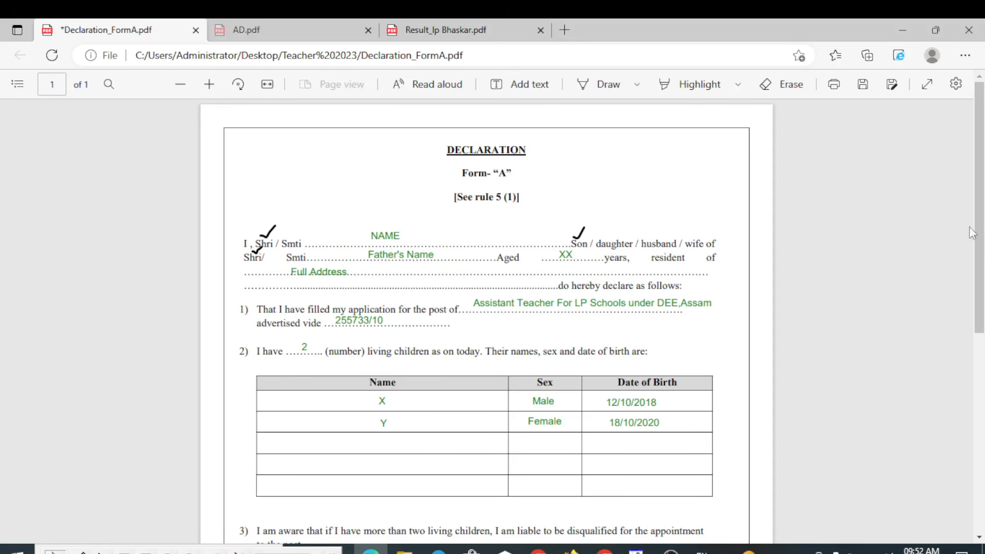
# Step: Scroll through the filled Declaration_FormA.pdf in Edge to review its contents
pyautogui.scroll(-2, 980, 222)
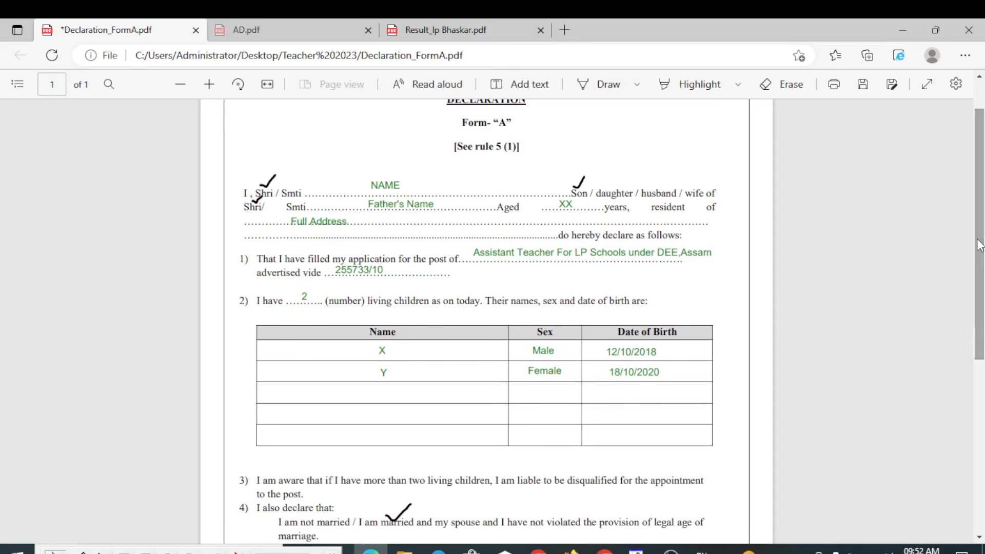
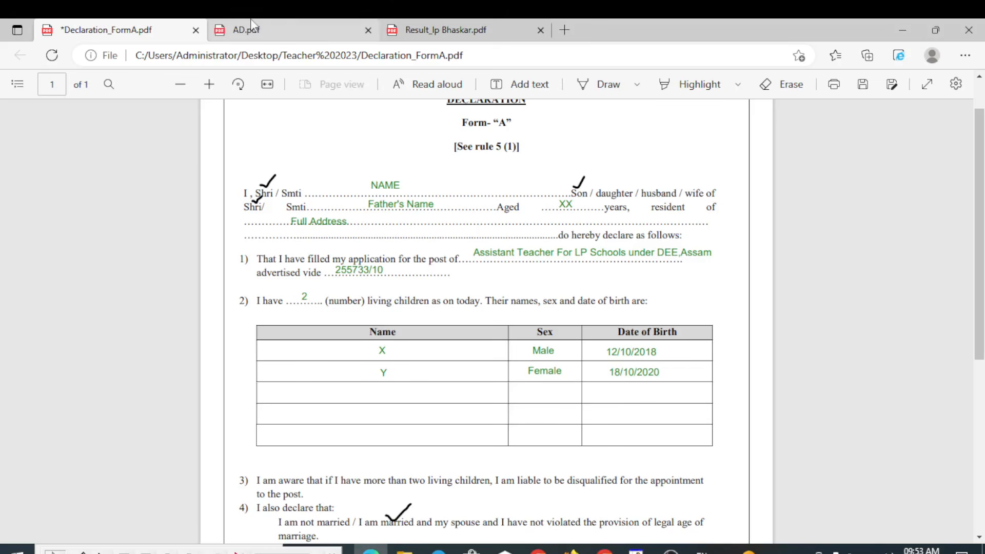
# Step: Look up advertisement number No. 255733/10 in the recruitment advertisement PDF
pyautogui.click(265, 22)
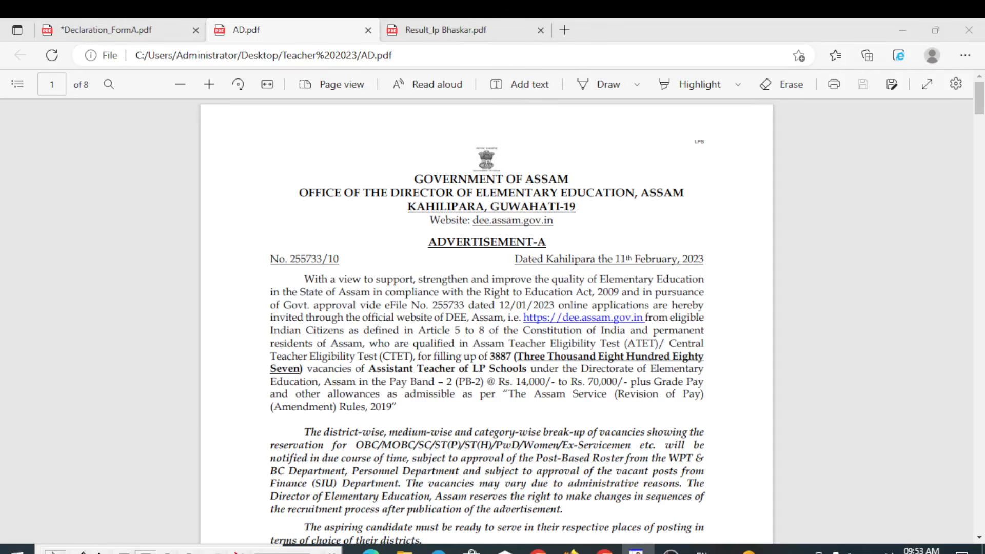
pyautogui.moveTo(251, 240)
pyautogui.mouseDown()
pyautogui.moveTo(287, 268)
pyautogui.moveTo(355, 271)
pyautogui.mouseUp()
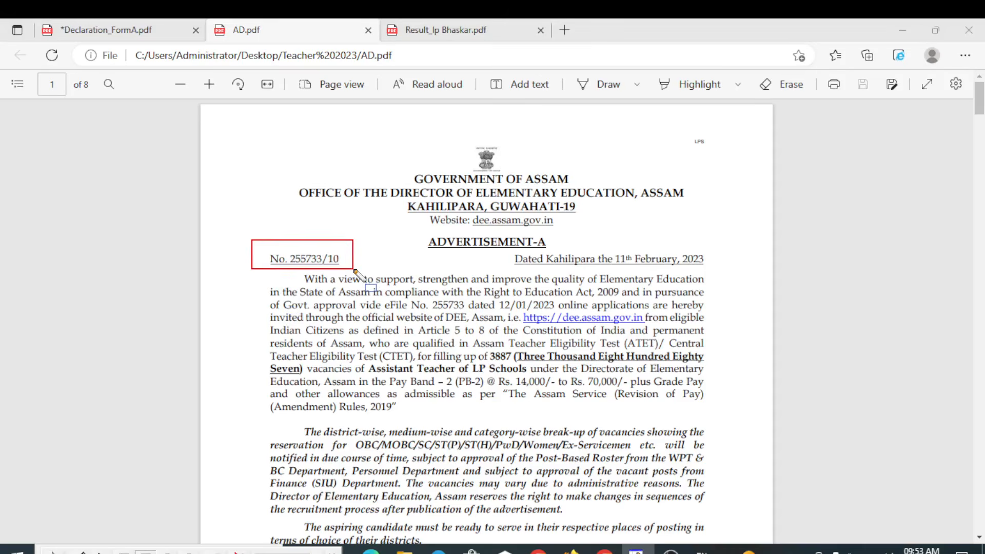
pyautogui.hotkey('ctrl', 'shift', 'Tab')
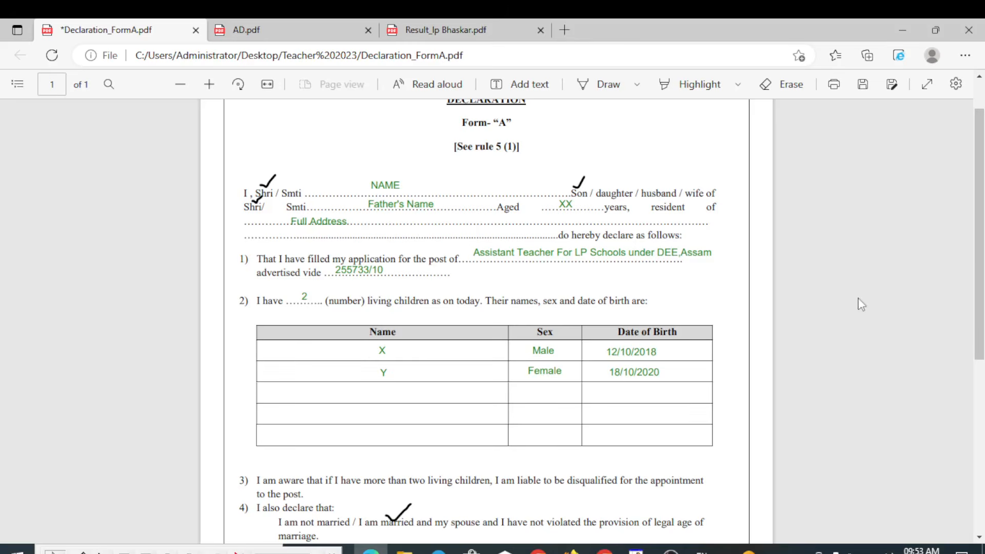
# Step: Scroll through the rest of Declaration_FormA.pdf, then return to the Chrome upload page
pyautogui.scroll(-1, 982, 269)
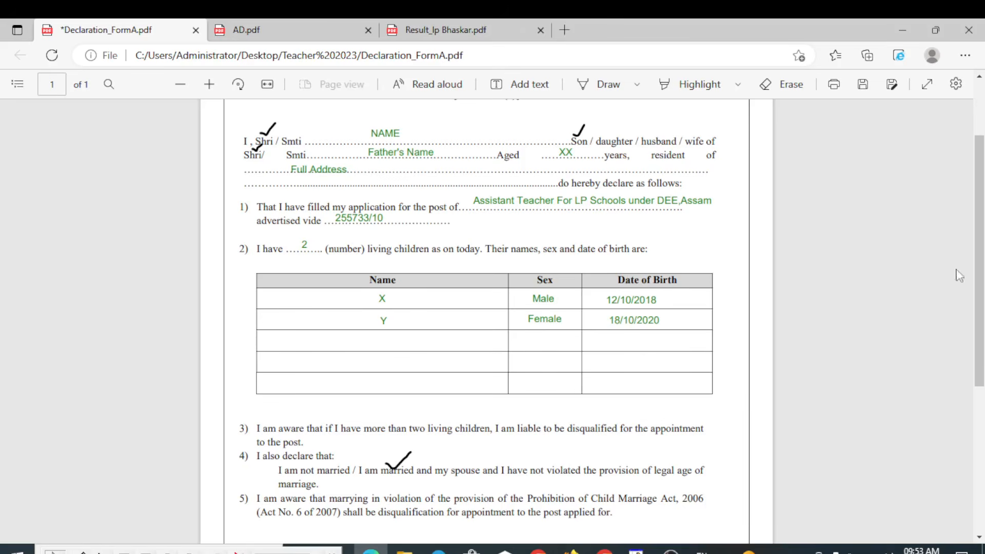
pyautogui.scroll(-2, 979, 256)
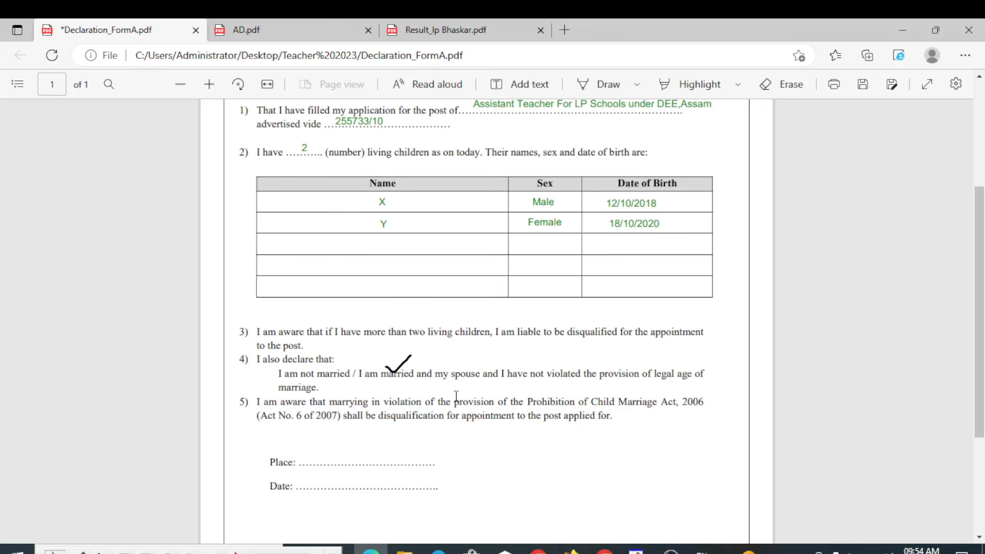
pyautogui.scroll(-2, 814, 352)
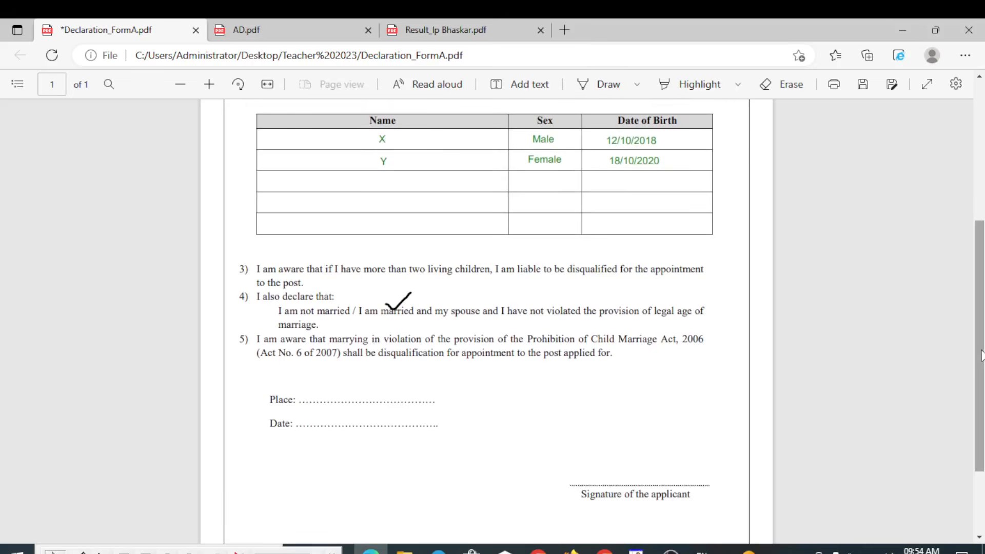
pyautogui.moveTo(981, 377); pyautogui.dragTo(979, 268)
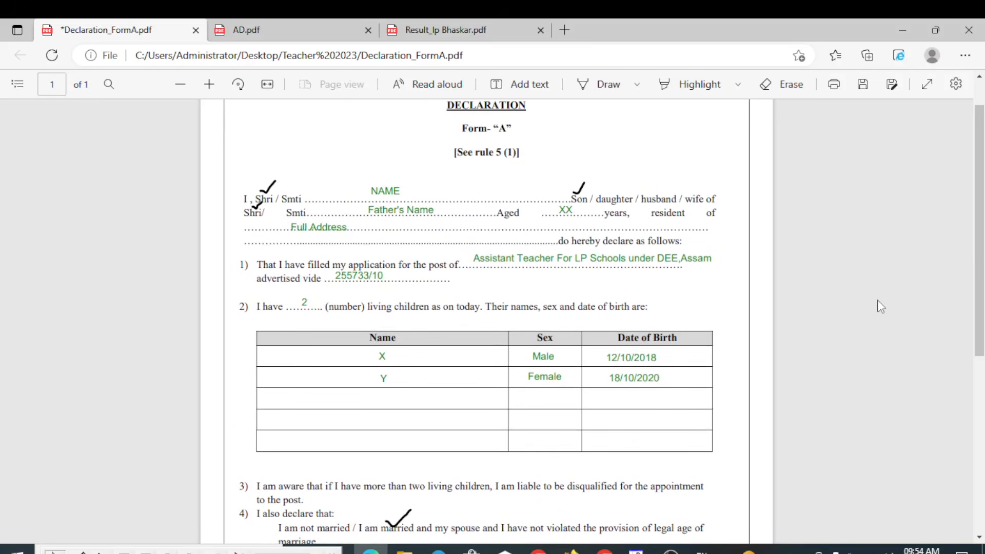
pyautogui.hotkey('alt', 'Tab')
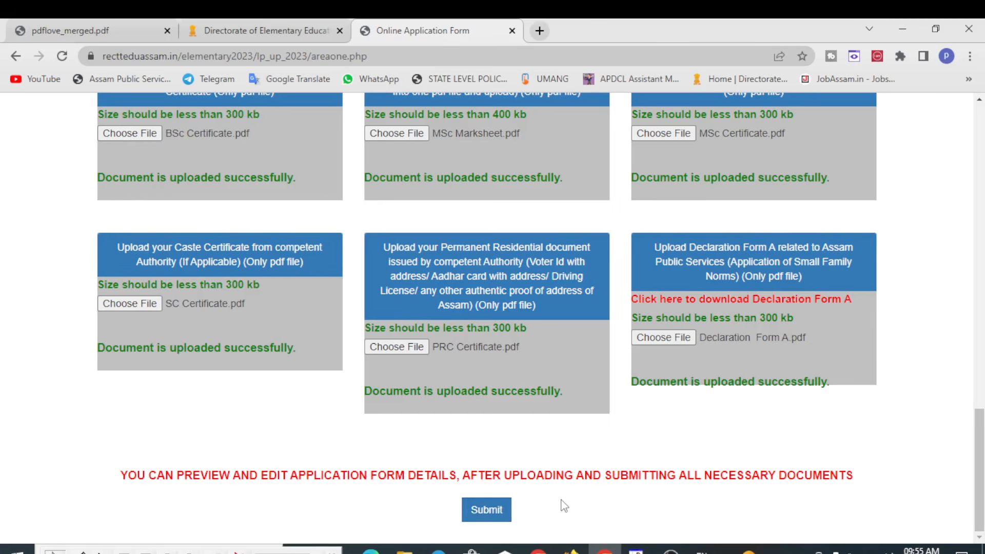
# Step: Submit the uploaded documents below the upload boxes
pyautogui.click(490, 510)
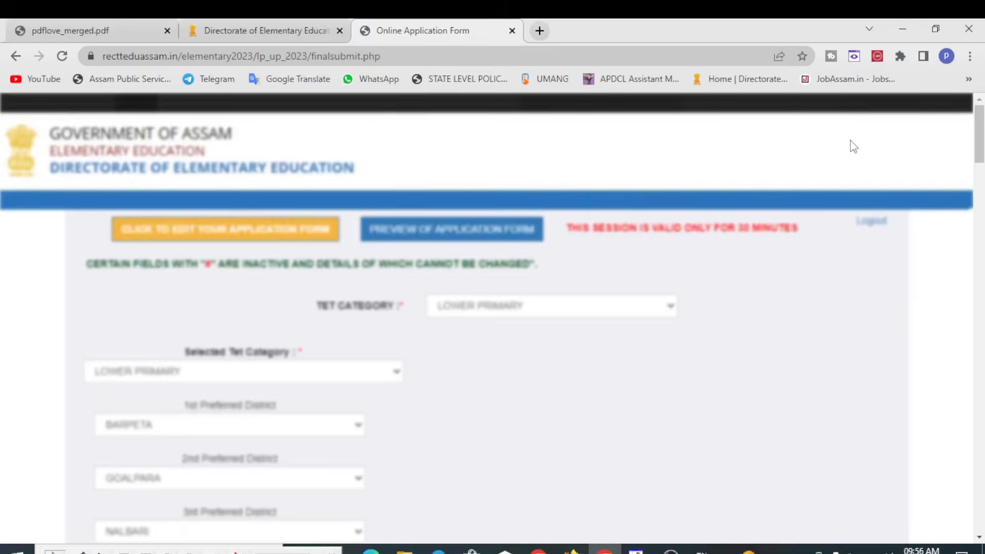
# Step: Accept the declaration that the details are true and submit the final application
pyautogui.scroll(-2, 981, 150)
pyautogui.scroll(-6, 980, 149)
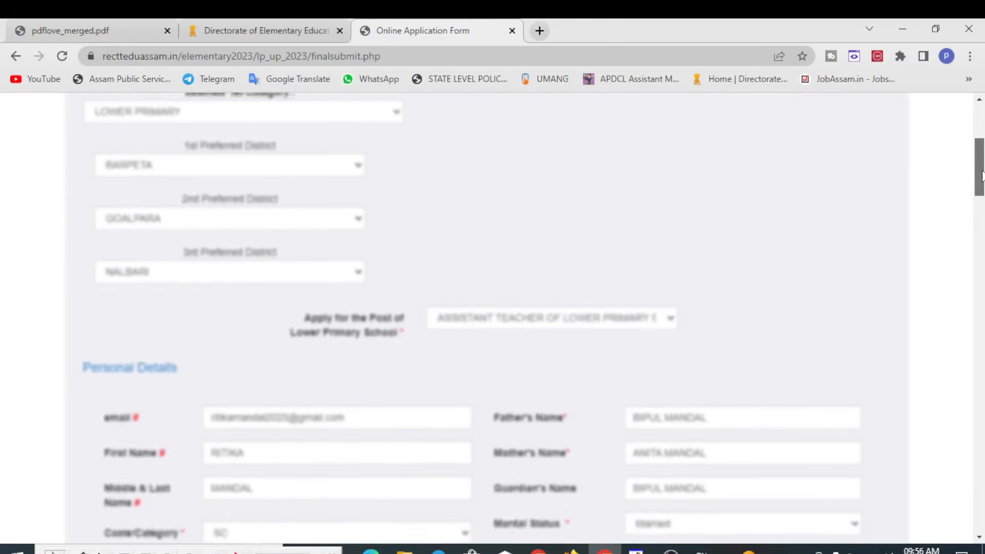
pyautogui.scroll(-14, 533, 318)
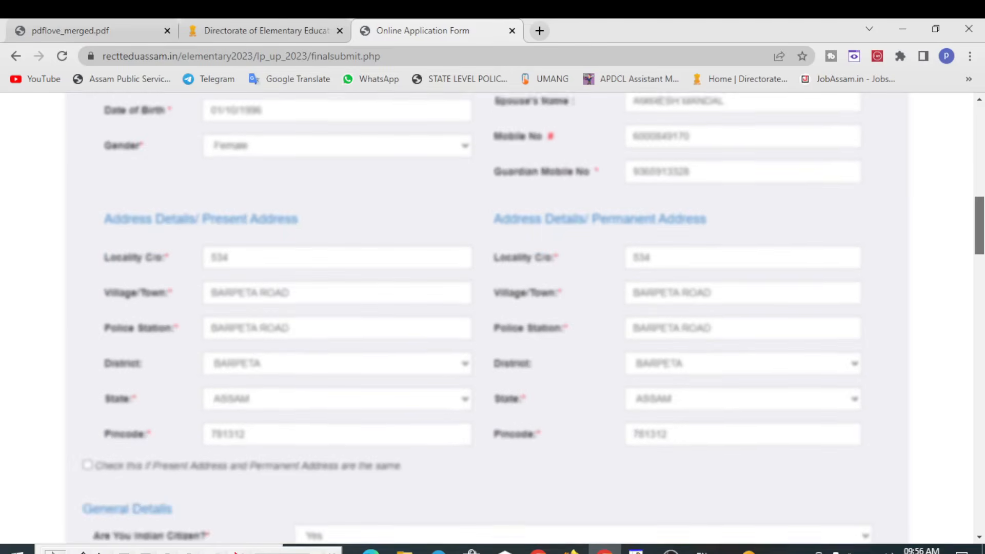
pyautogui.scroll(-12, 533, 318)
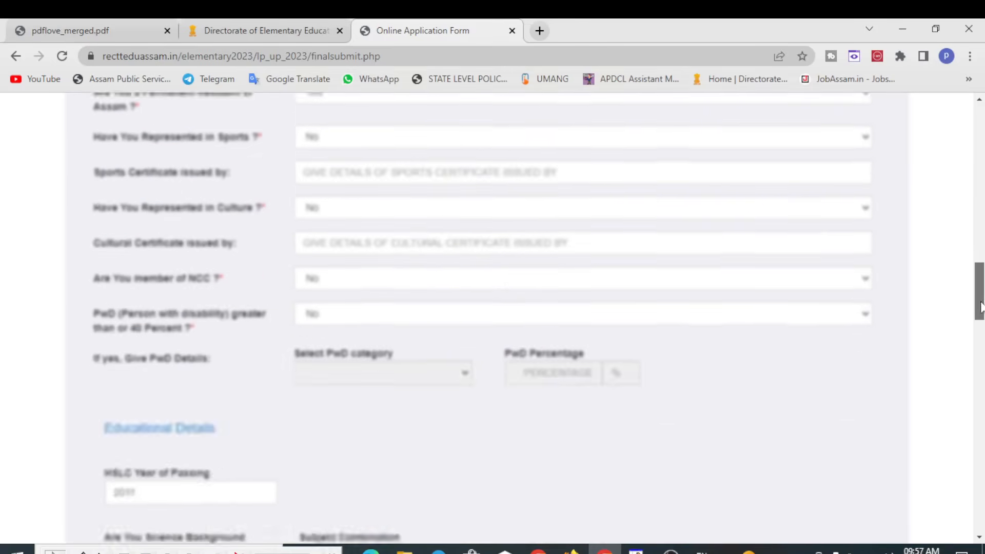
pyautogui.scroll(-13, 979, 455)
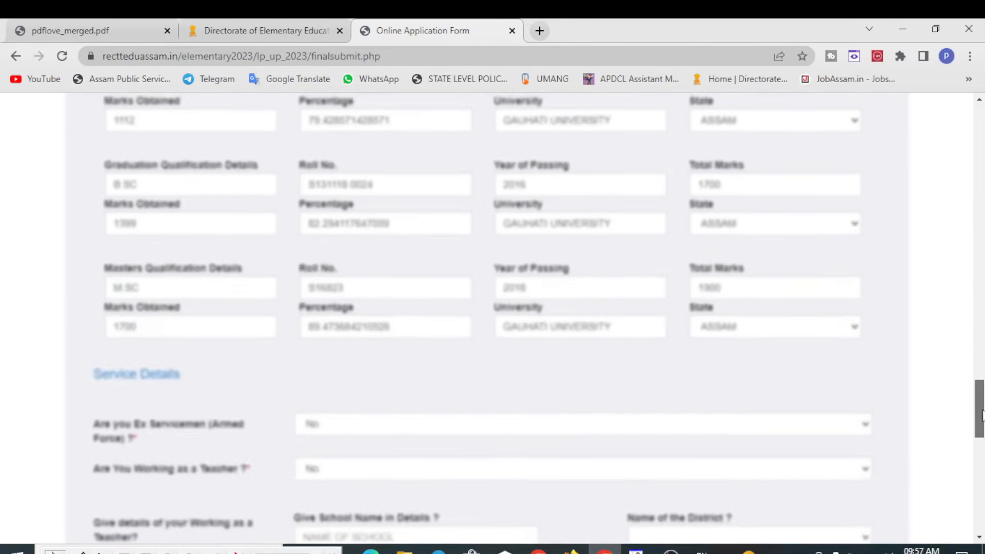
pyautogui.moveTo(978, 456); pyautogui.dragTo(977, 513)
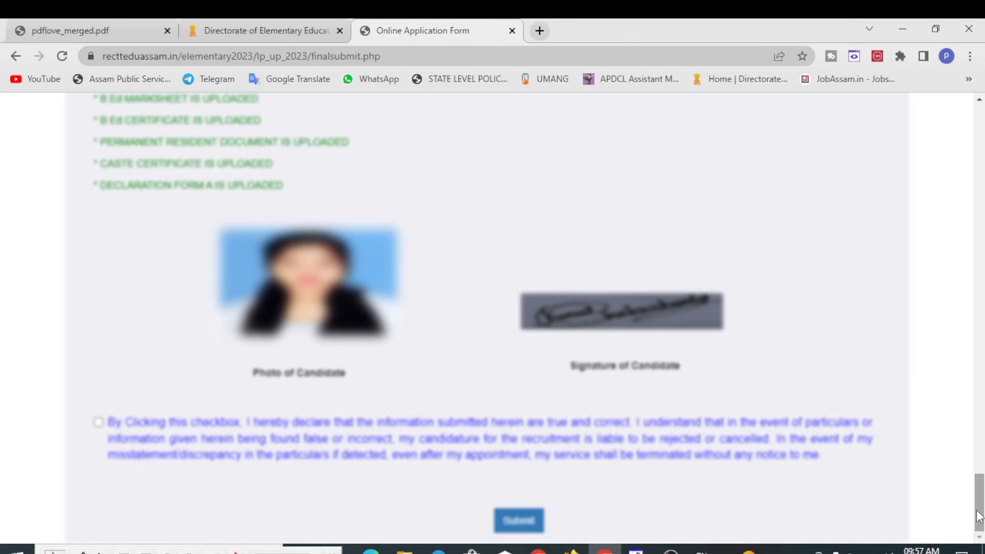
pyautogui.click(97, 424)
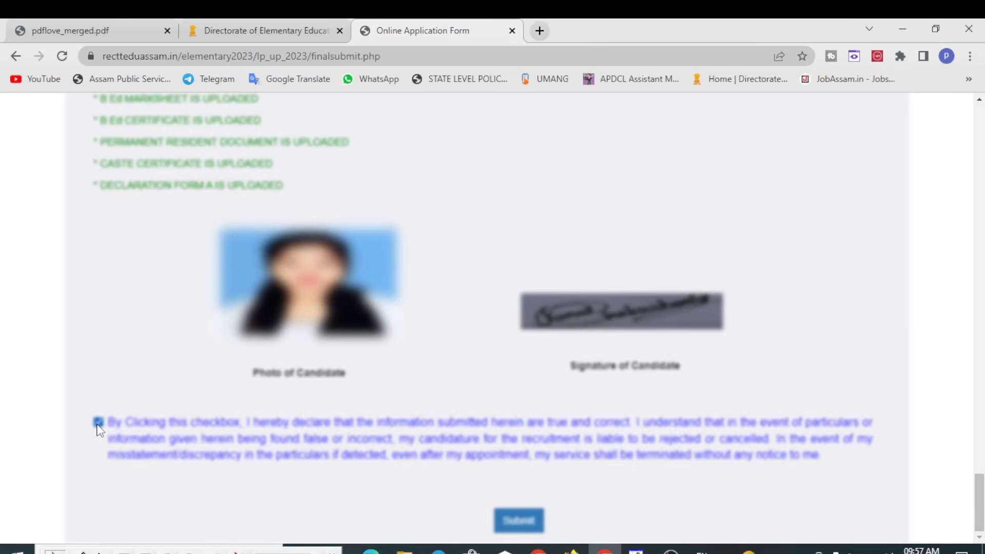
pyautogui.click(516, 522)
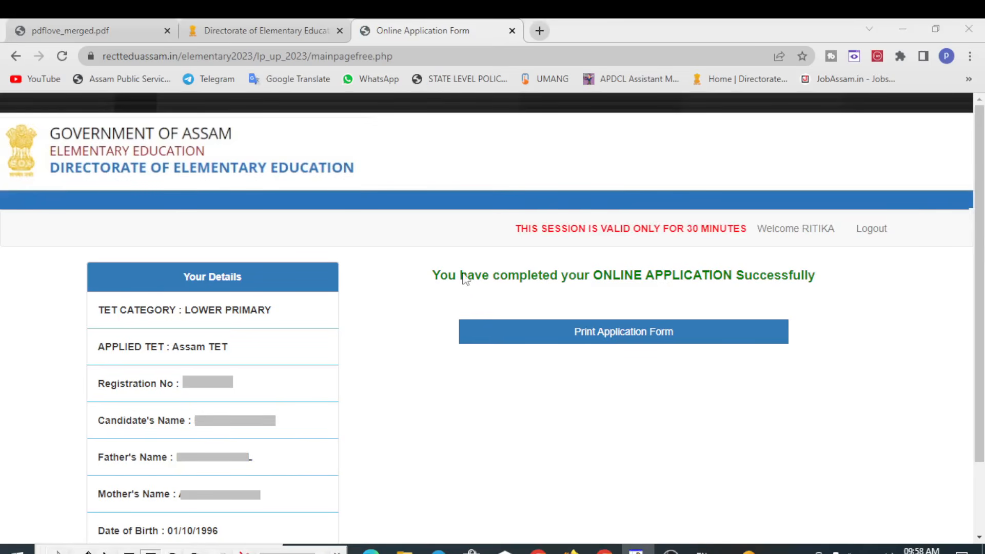
pyautogui.moveTo(430, 266)
pyautogui.mouseDown()
pyautogui.moveTo(467, 280)
pyautogui.moveTo(823, 297)
pyautogui.mouseUp()
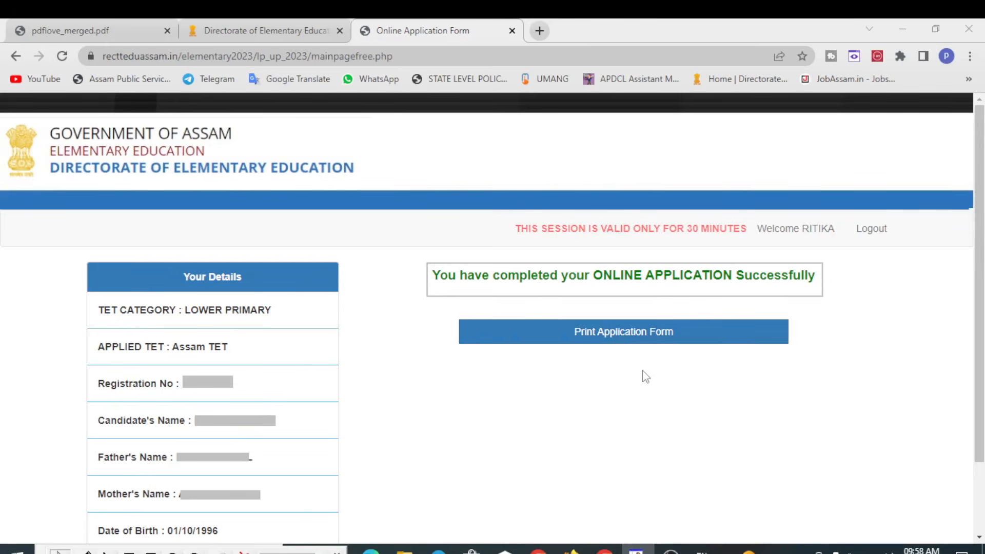
# Step: Open the printable Online Application Form and scroll down its preview
pyautogui.click(619, 336)
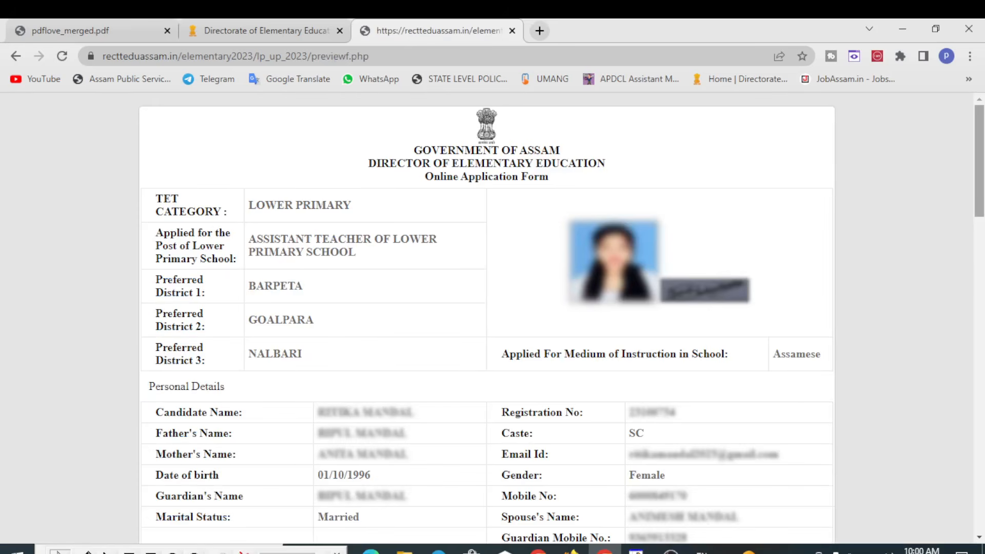
pyautogui.scroll(-3, 486, 317)
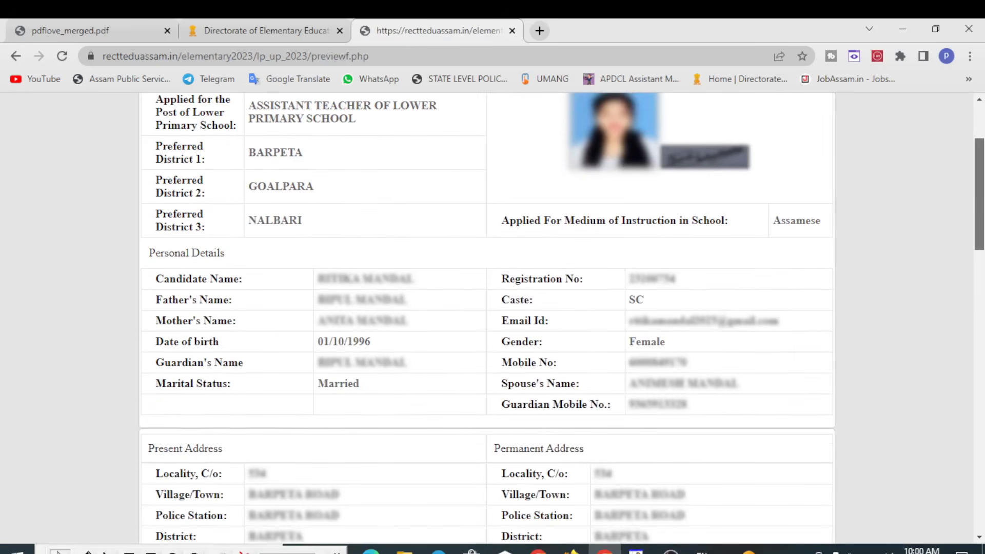